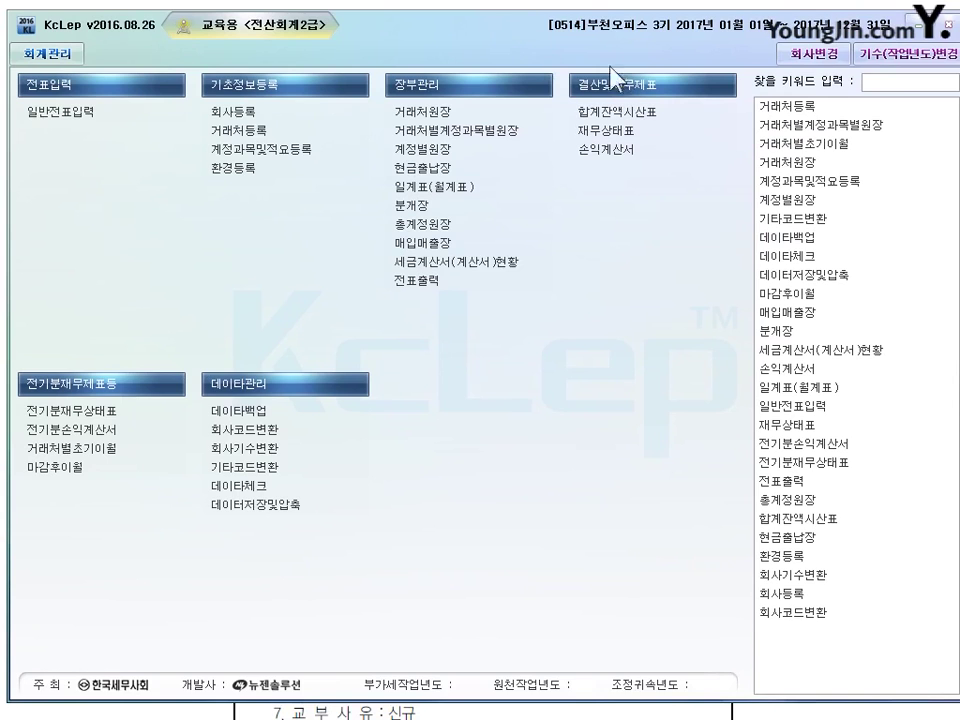
Open 회사등록 for 0514 부천오피스 and circle its 개인 type, 일반과세, registration number and start date.
left_click(250, 114)
left_click(248, 115)
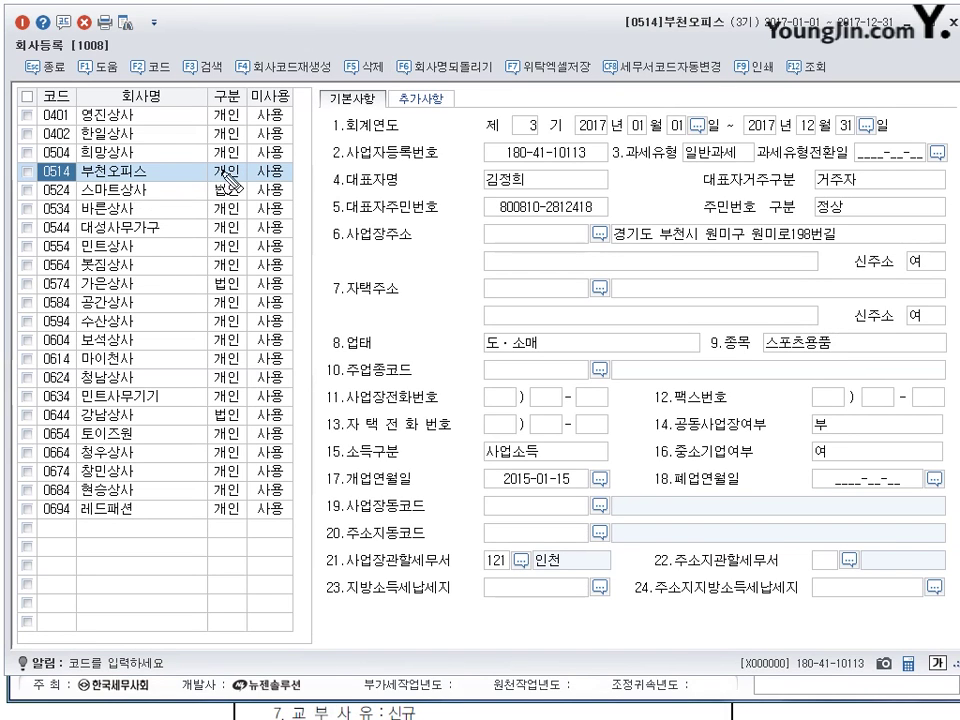
left_click_drag(232, 165, 236, 170)
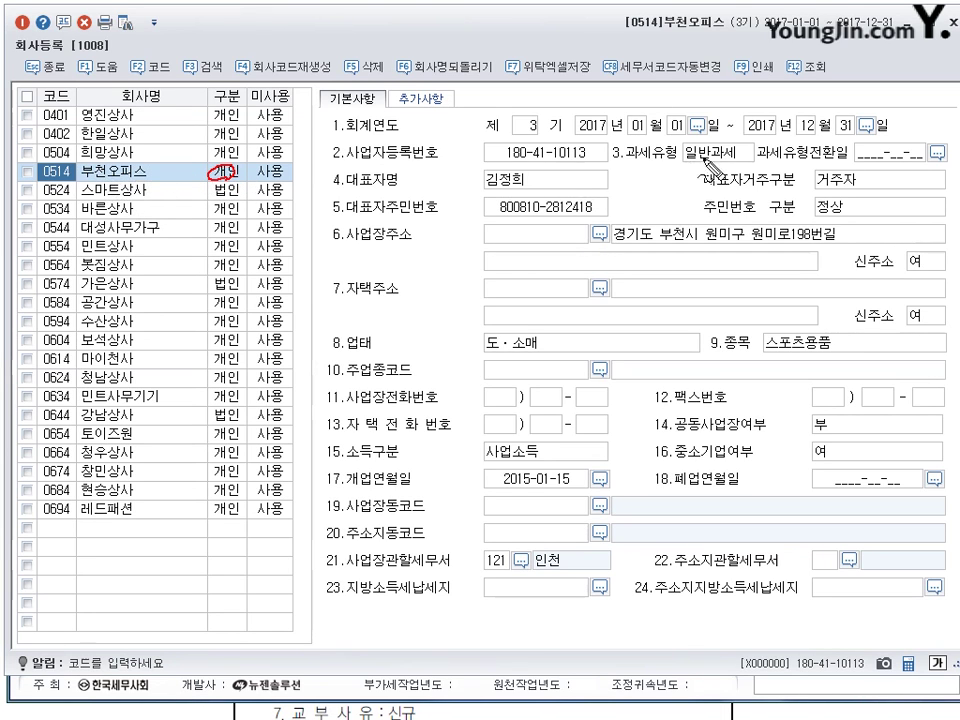
left_click_drag(700, 145, 718, 170)
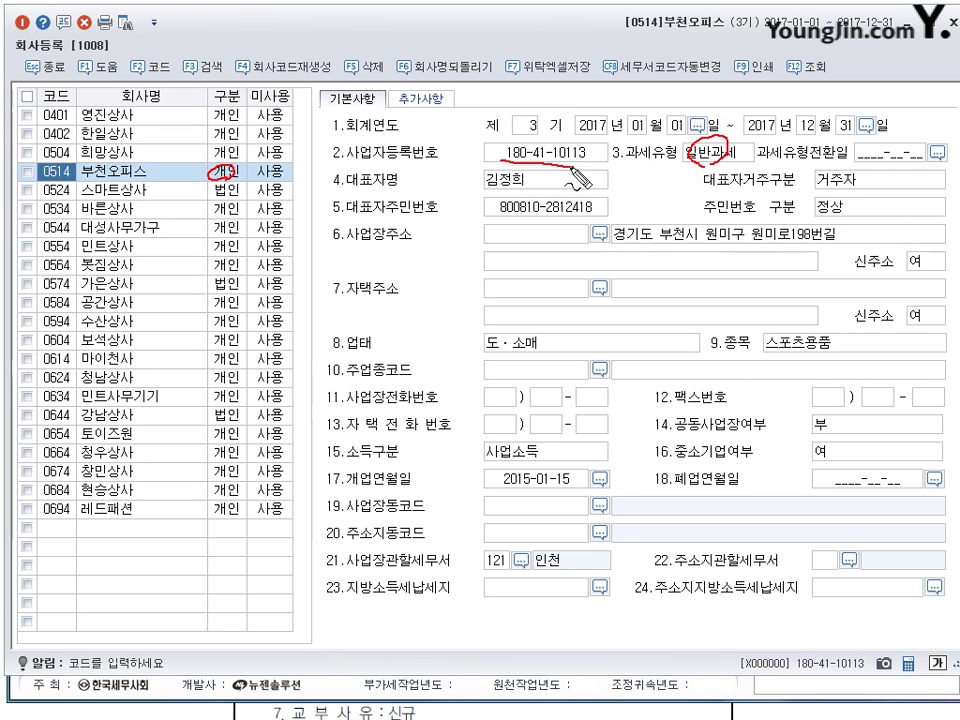
mouse_move(492, 146)
left_mouse_down()
mouse_move(545, 145)
mouse_move(498, 162)
mouse_move(508, 132)
left_mouse_up()
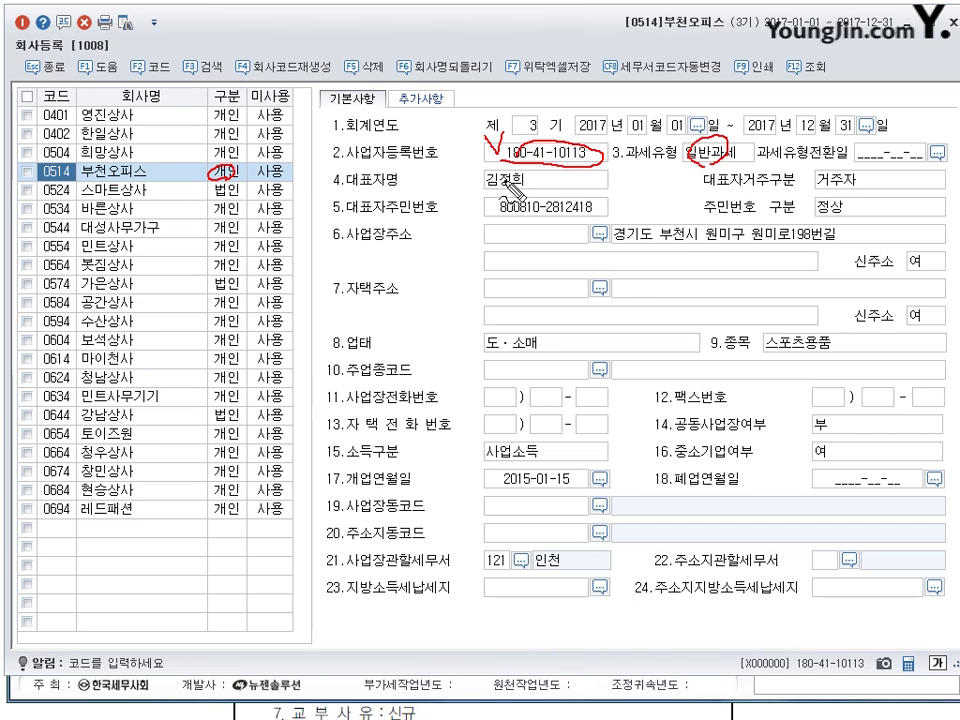
left_click_drag(512, 188, 503, 193)
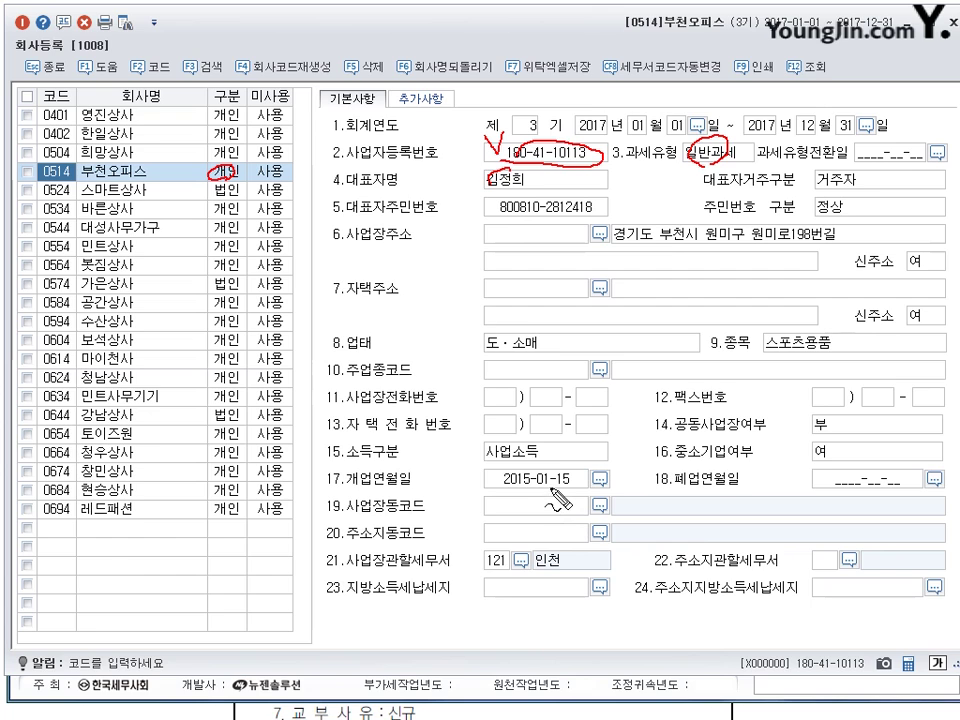
left_click_drag(566, 468, 560, 484)
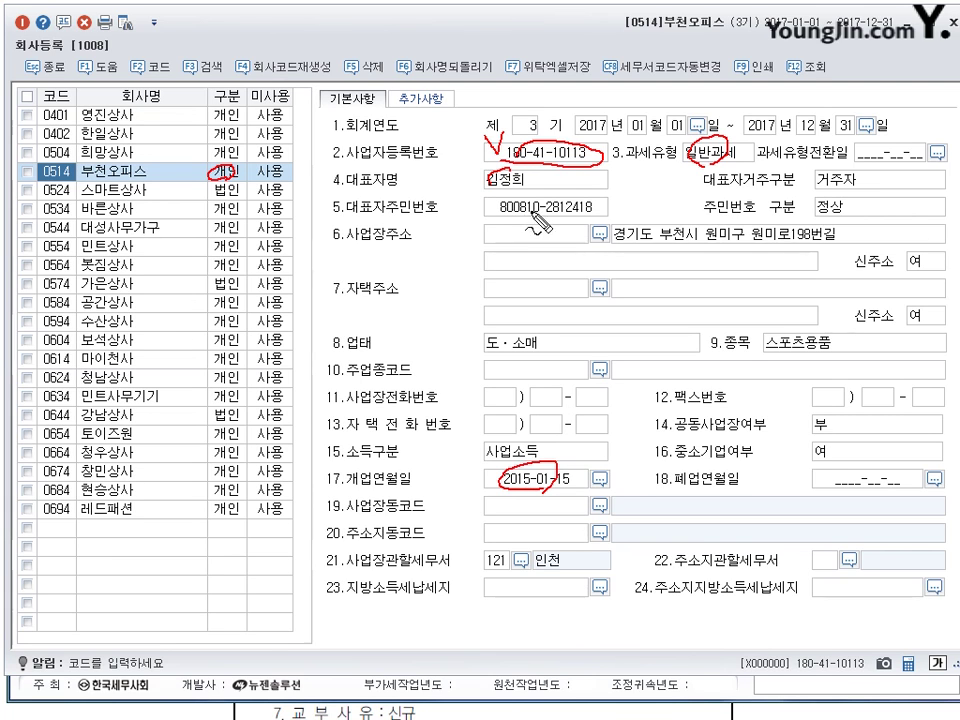
Mark the representative number, address, 업태 도·소매, 종목 스포츠용품 and tax office 121, then clear the marks.
mouse_move(505, 197)
left_mouse_down()
mouse_move(528, 210)
mouse_move(514, 222)
left_mouse_up()
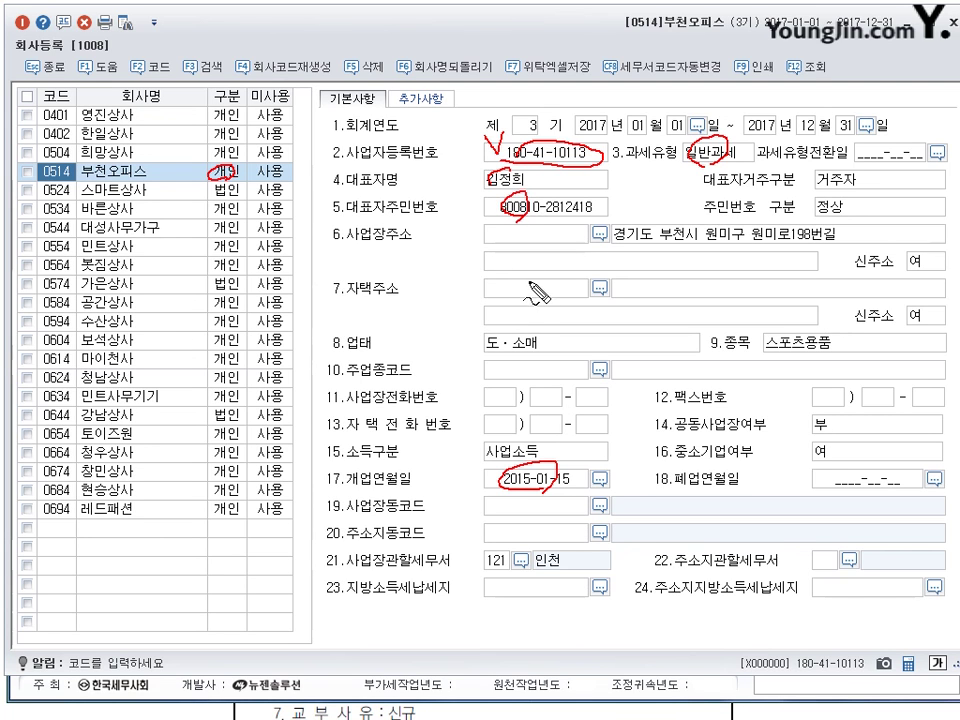
left_click_drag(746, 228, 736, 252)
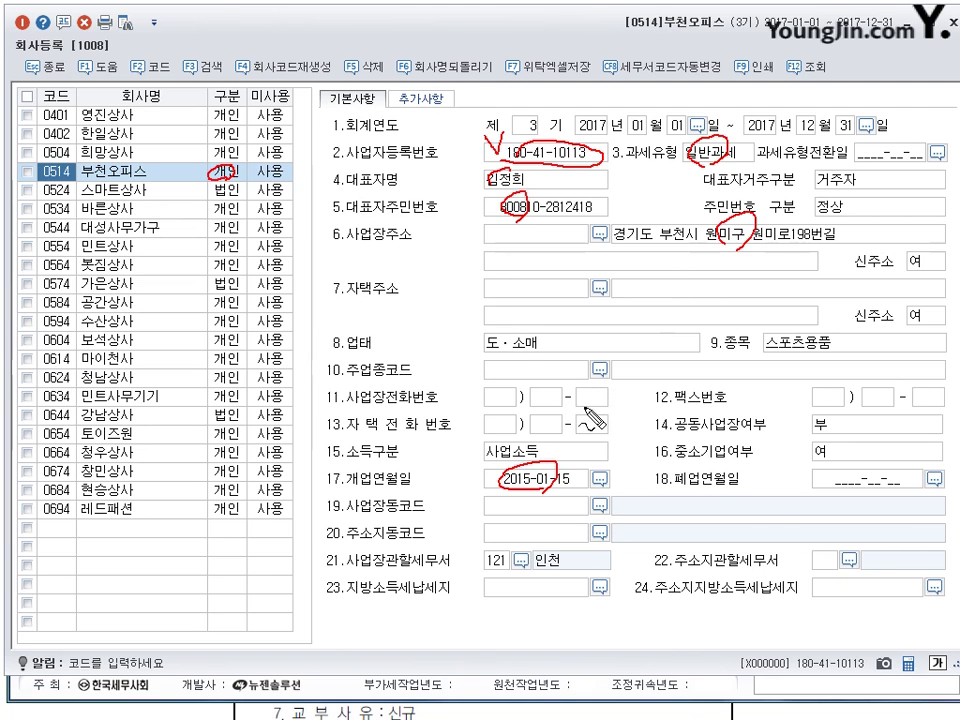
left_click_drag(512, 318, 501, 345)
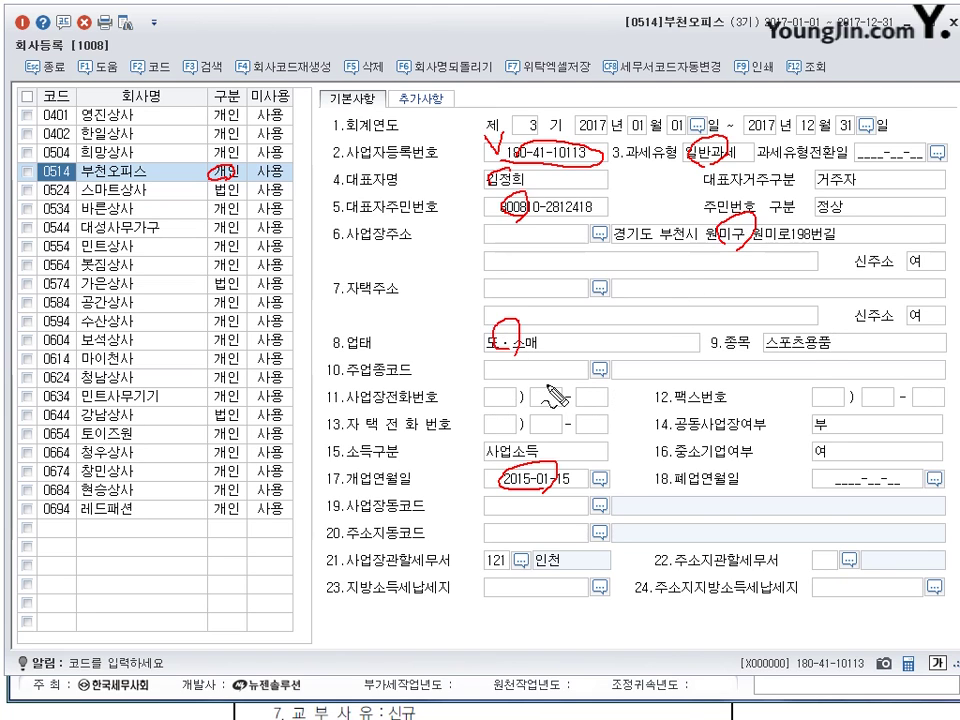
mouse_move(757, 338)
left_mouse_down()
mouse_move(760, 354)
mouse_move(765, 336)
mouse_move(822, 352)
left_mouse_up()
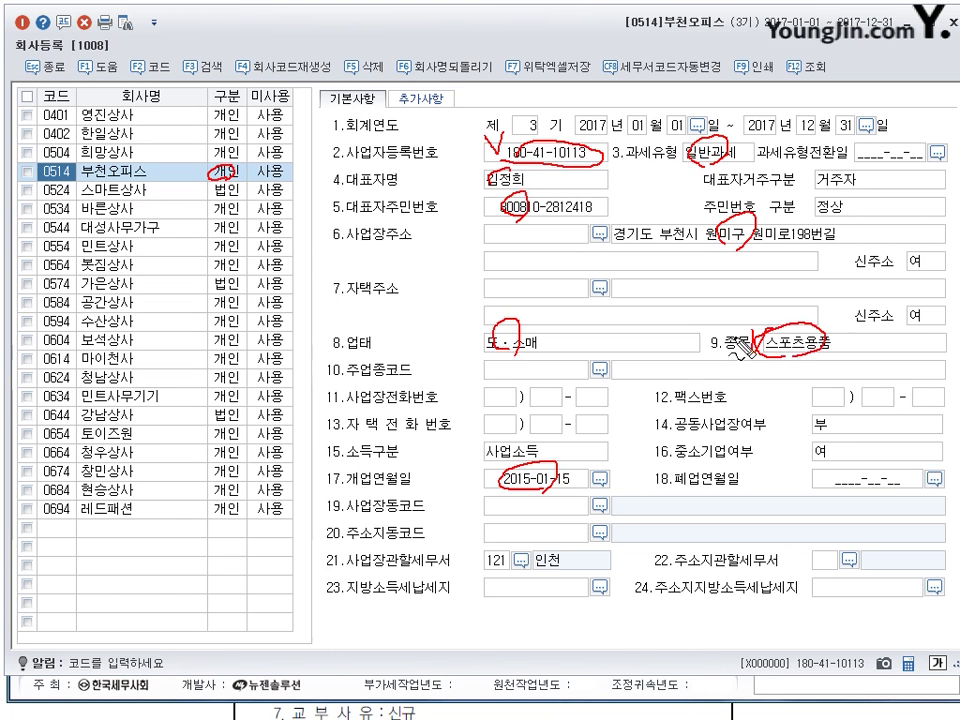
mouse_move(748, 314)
left_mouse_down()
mouse_move(760, 344)
mouse_move(771, 312)
left_mouse_up()
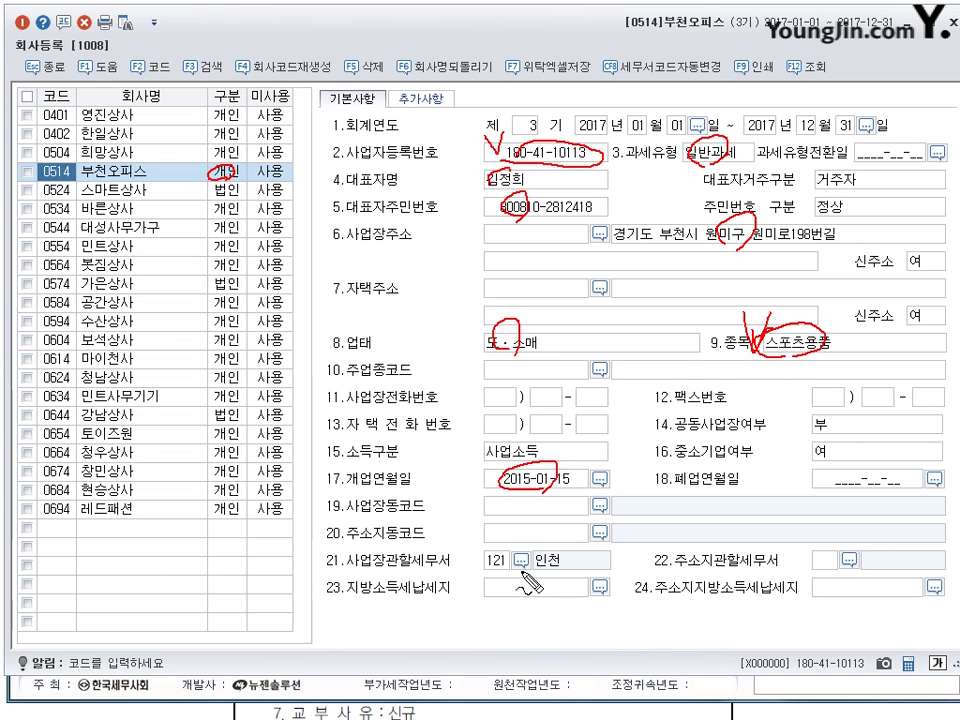
left_click_drag(505, 588, 540, 555)
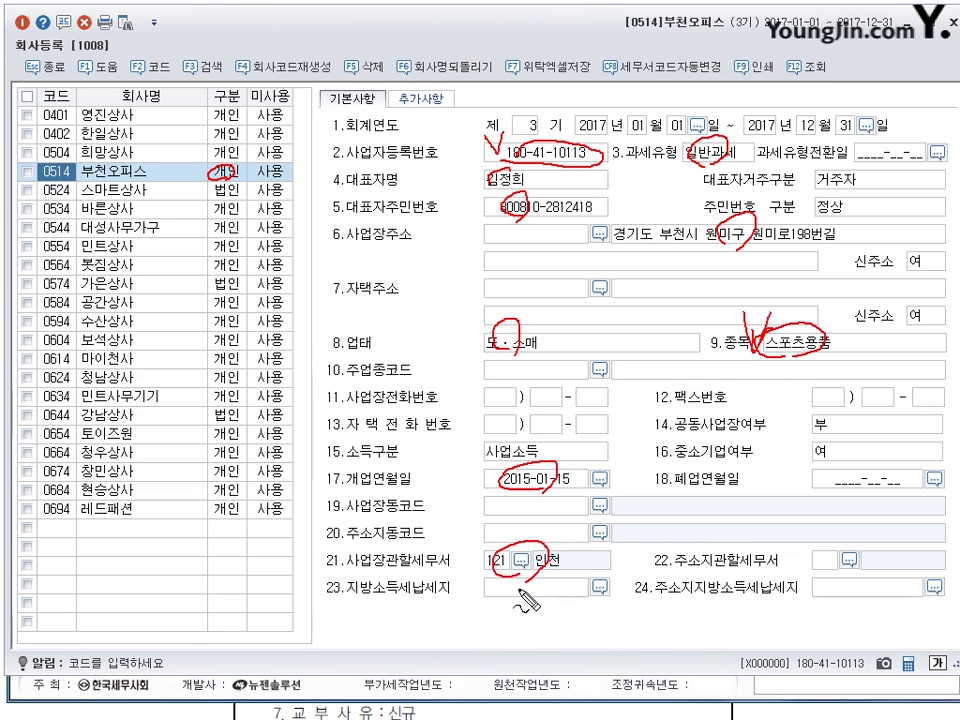
mouse_move(455, 548)
left_mouse_down()
mouse_move(478, 596)
mouse_move(500, 540)
left_mouse_up()
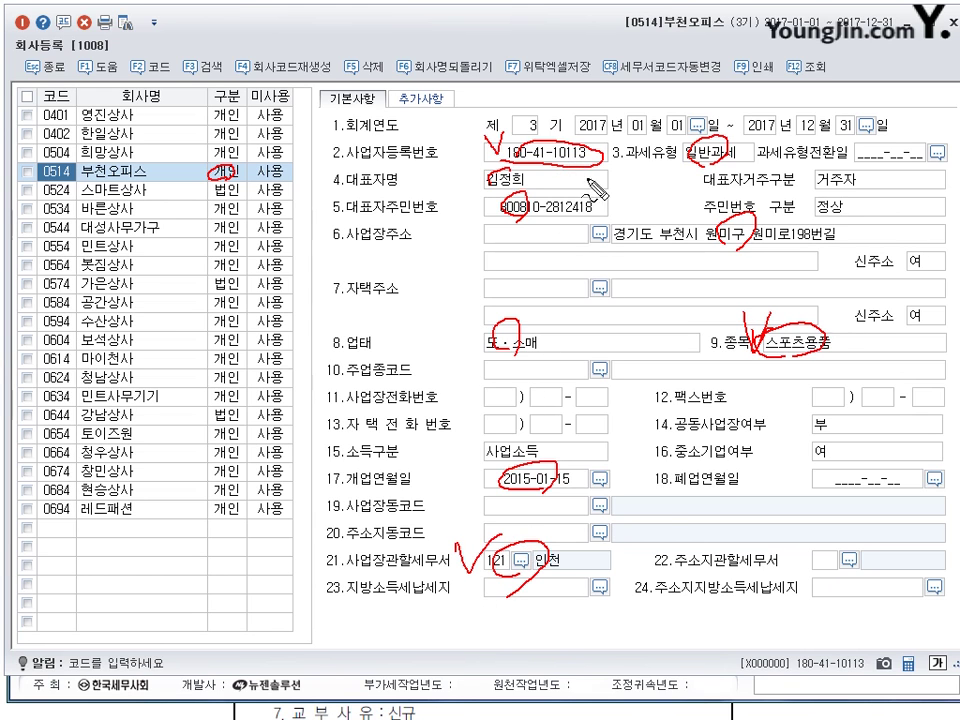
key("Escape")
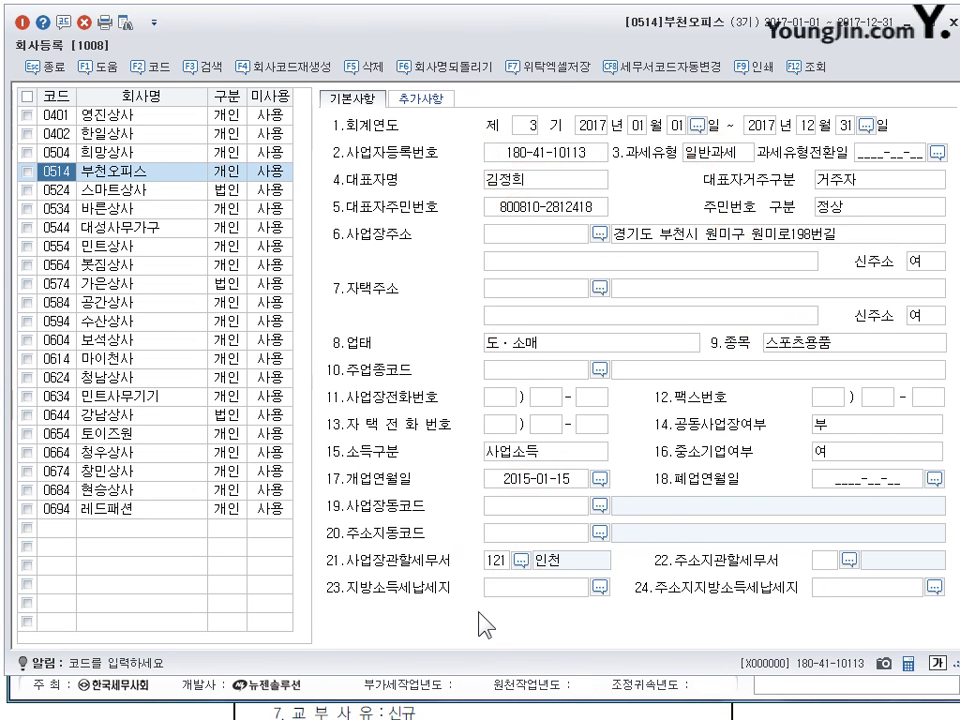
Correct 부천오피스's business registration number.
left_click(553, 153)
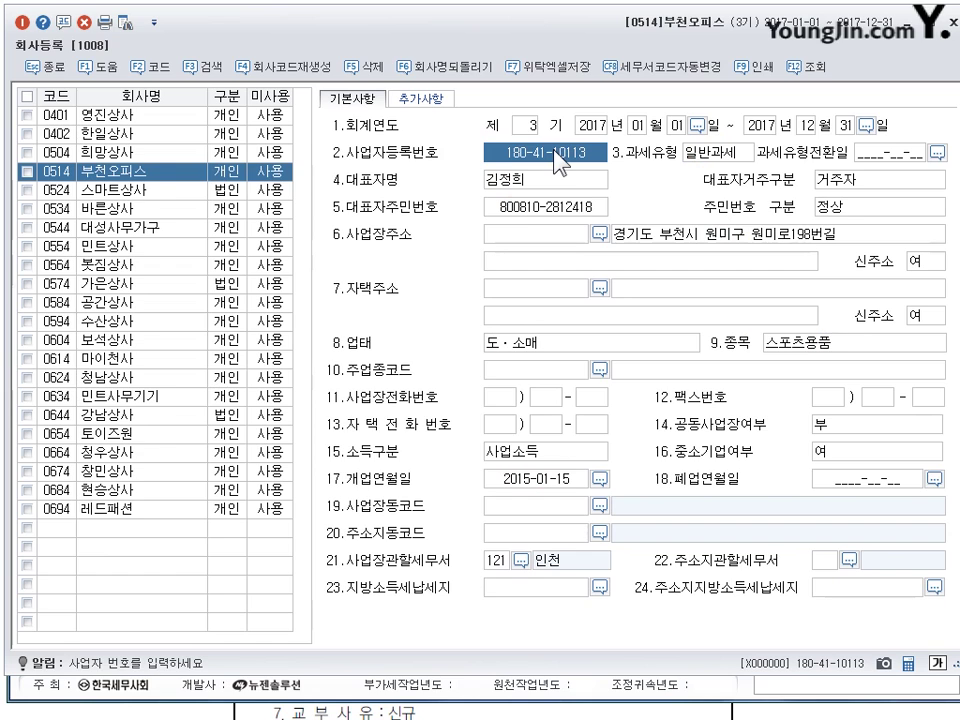
type("1320")
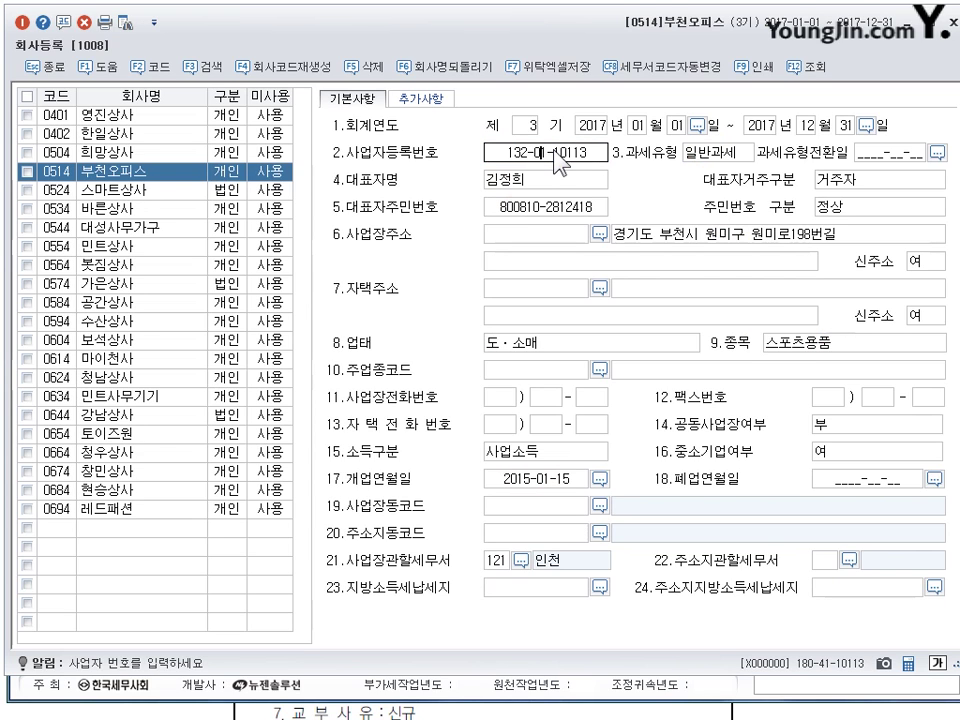
key("Escape")
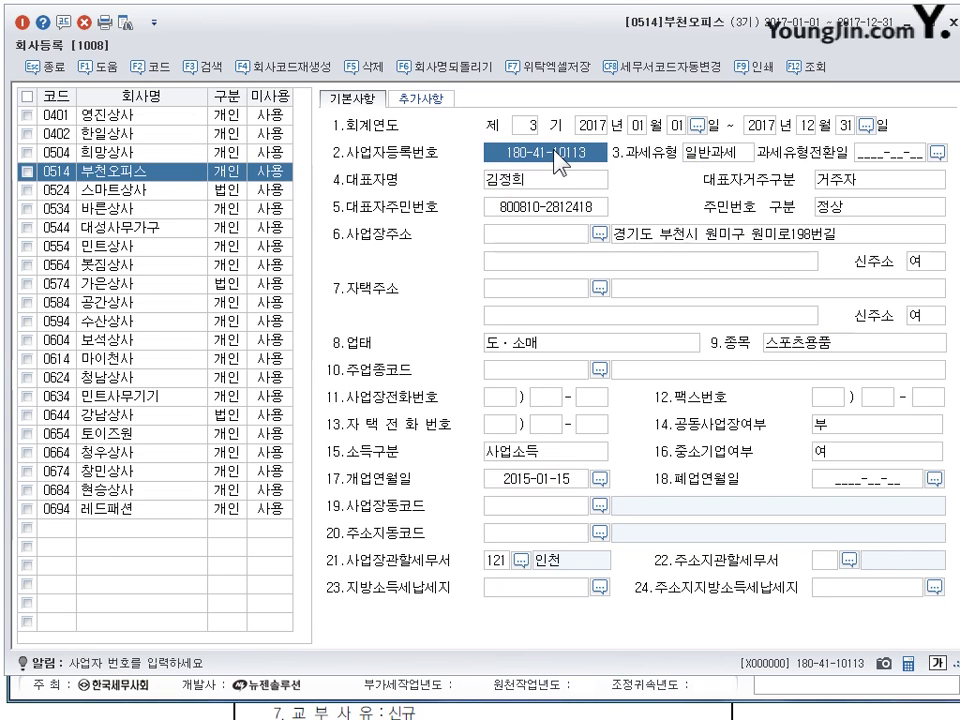
type("1304")
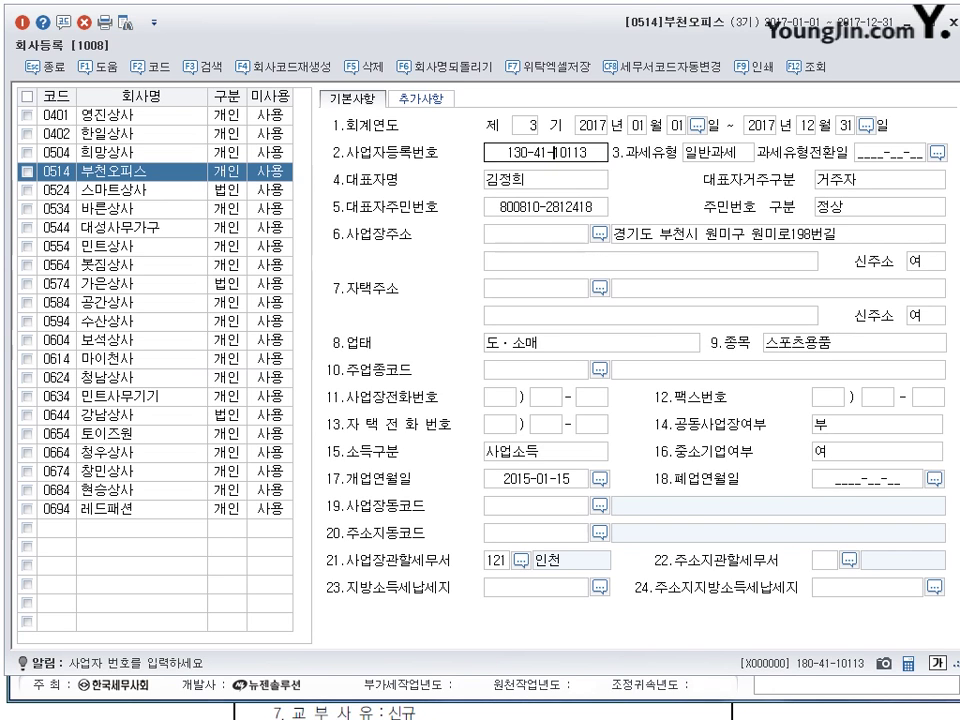
type("1-10103")
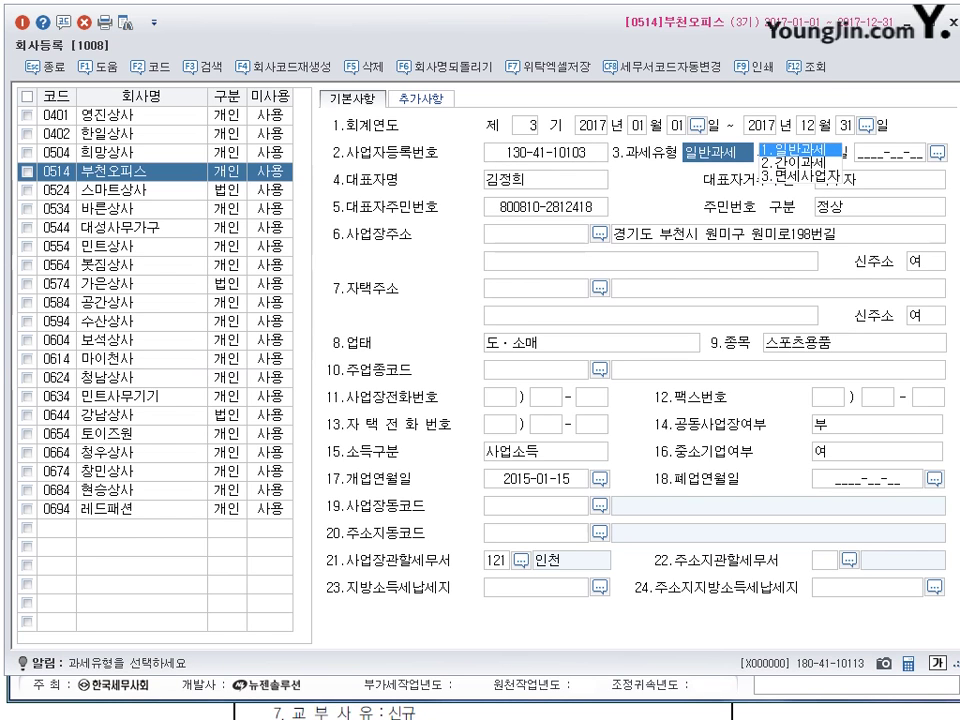
Keep 일반과세, set 종목 to 사무용품 and the tax office to 130 부천, then close registration.
key("Return")
key("Return")
key("Return")
key("Return")
key("Return")
key("Return")
key("Return")
key("Return")
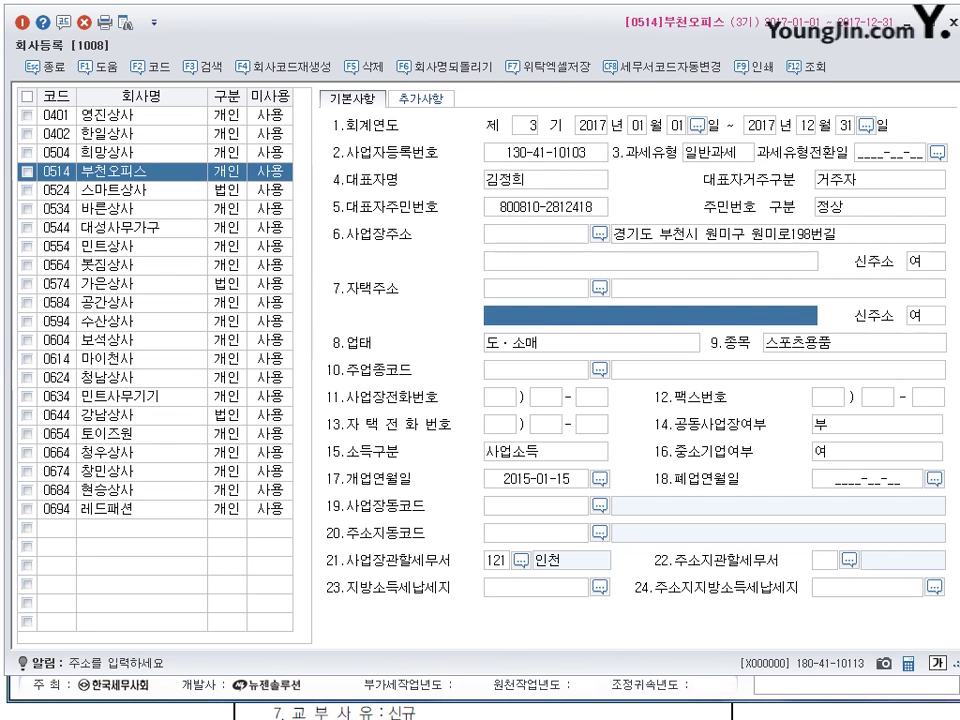
type("사무용푸")
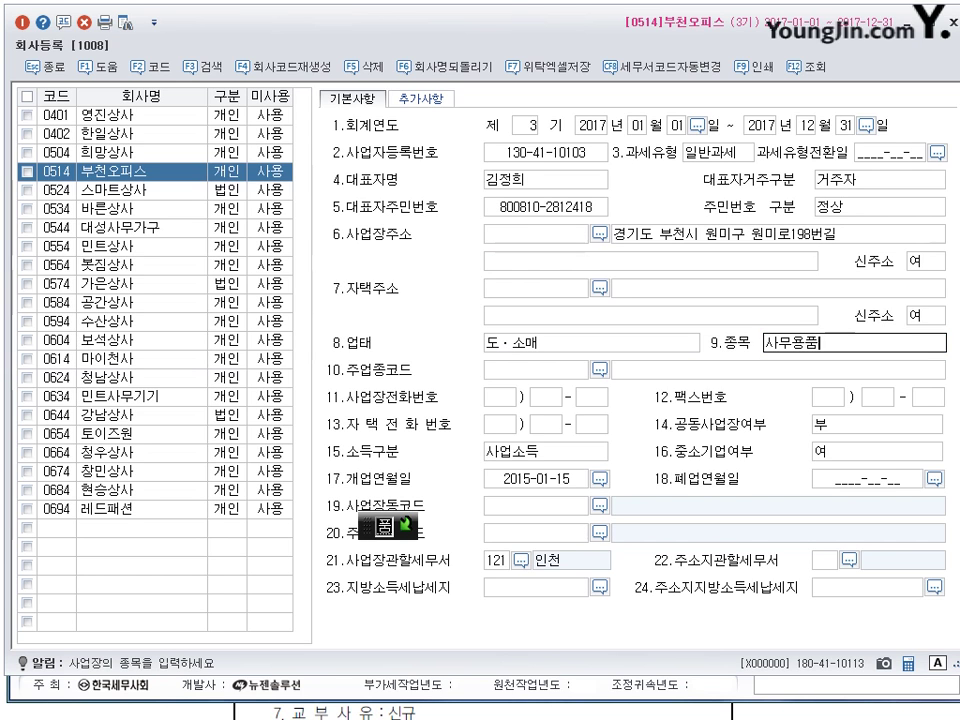
key("Return")
key("Return")
key("Return")
key("Return")
key("Return")
key("Return")
key("Return")
key("Return")
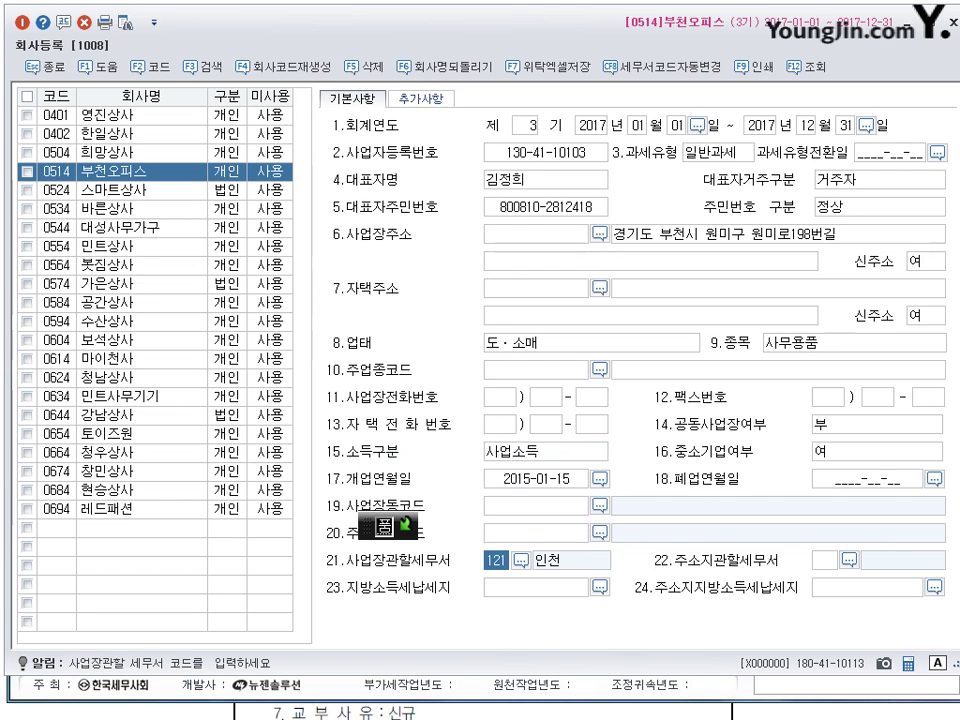
key("F2")
type("부천")
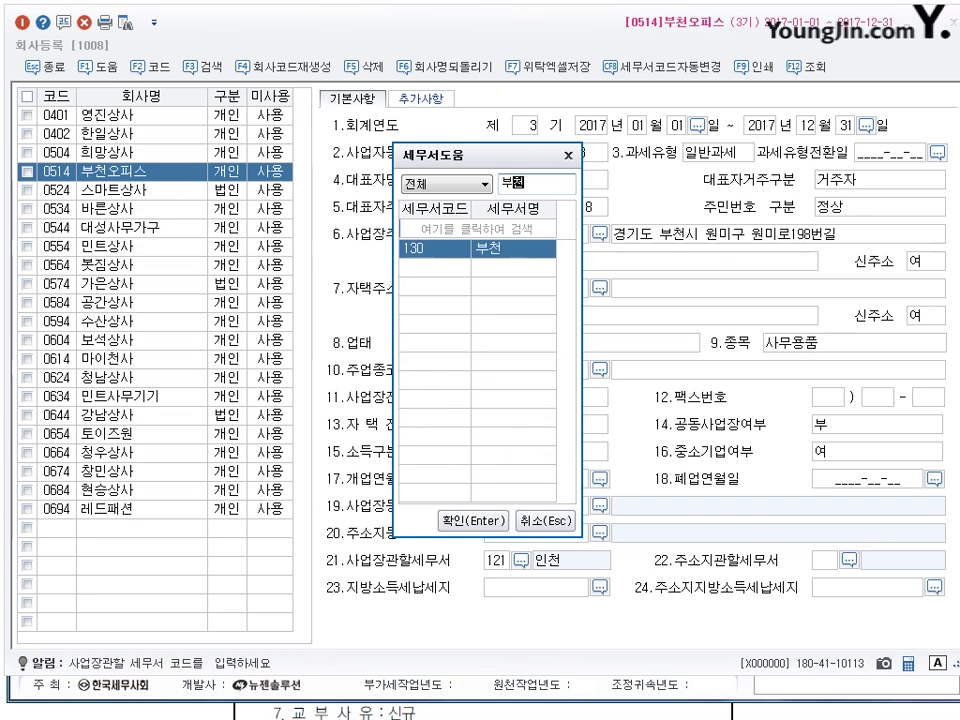
key("Return")
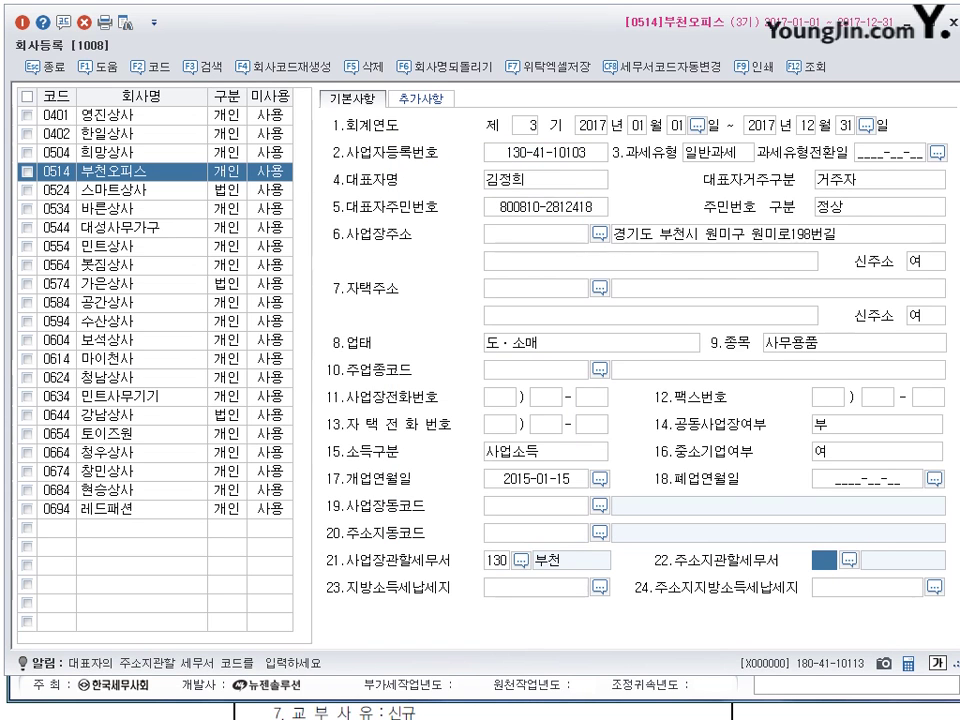
key("Escape")
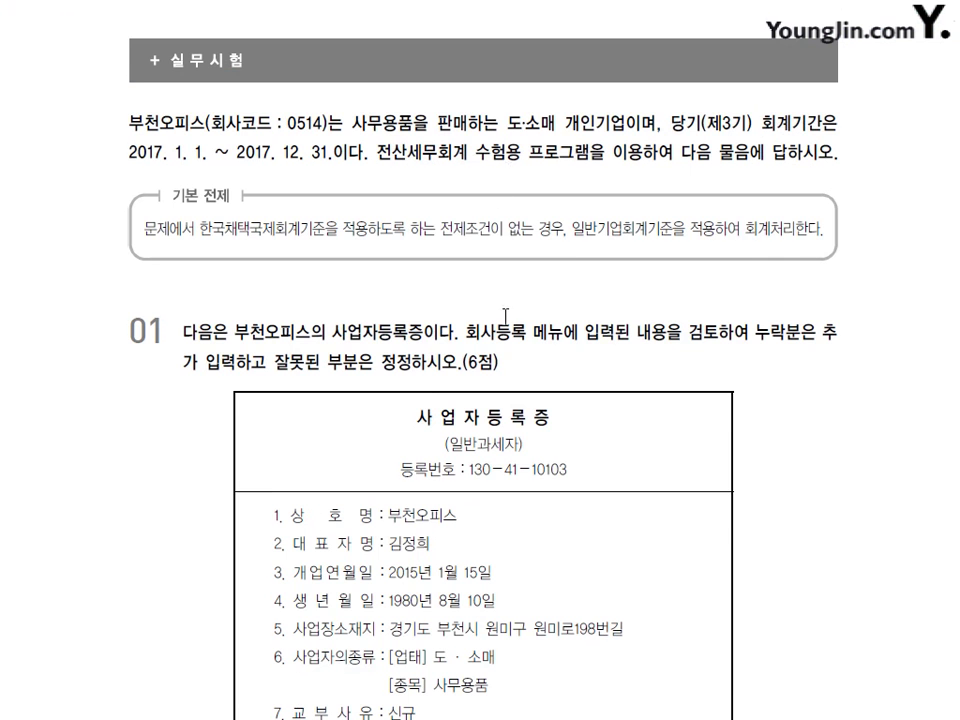
Scroll to question 02, mark its prior-period income statement and balance sheet wording, then clear the marks.
scroll(516, 448, "down", 10)
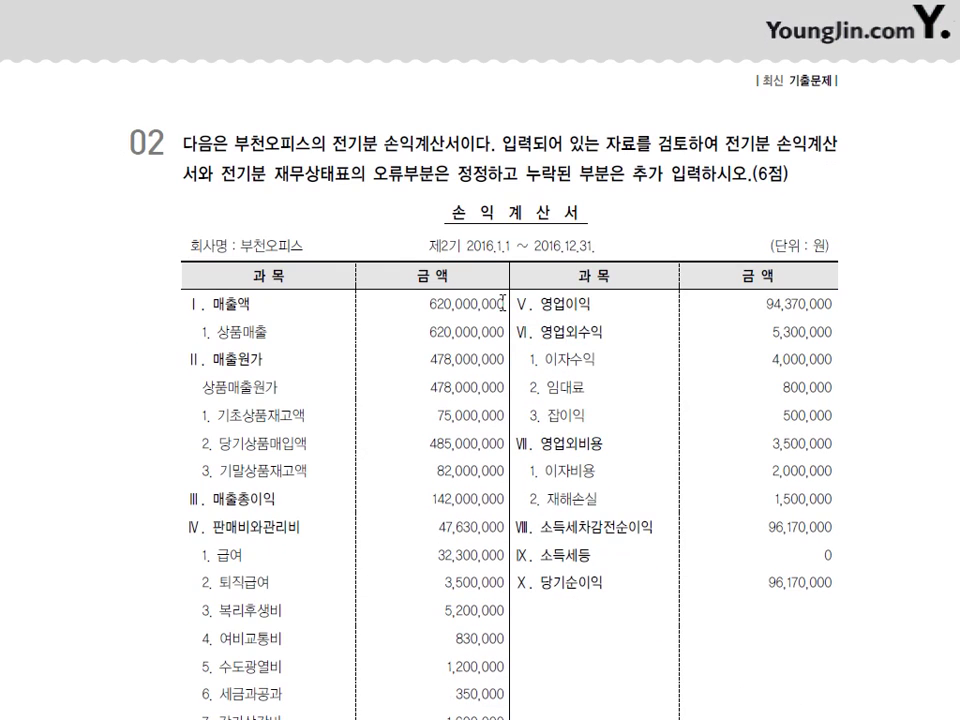
scroll(503, 292, "down", 1)
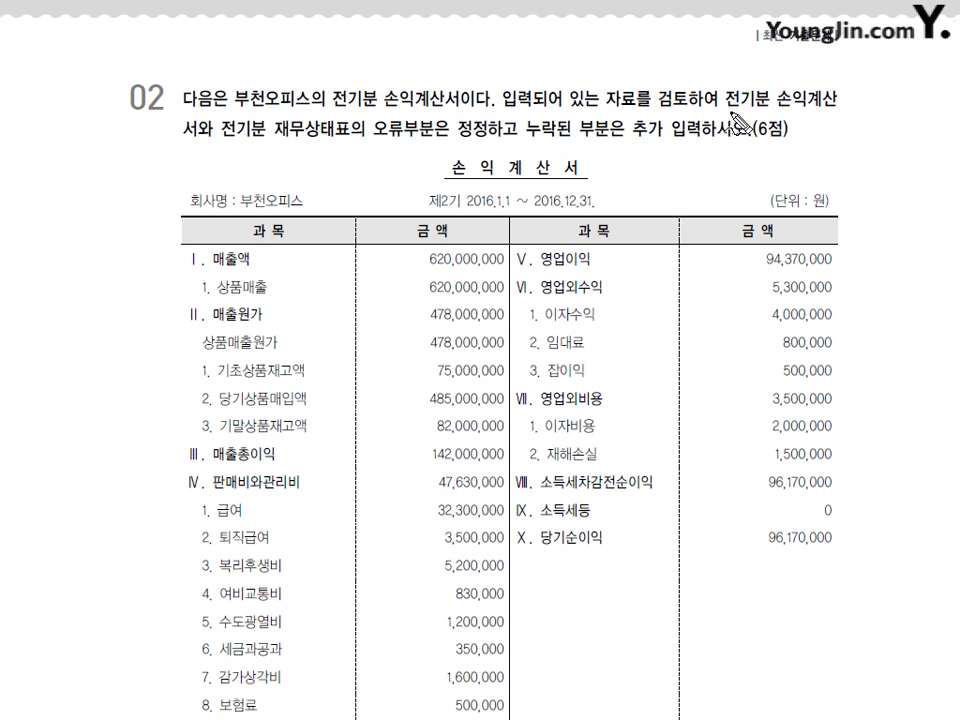
left_click_drag(727, 112, 818, 111)
left_click_drag(170, 141, 358, 145)
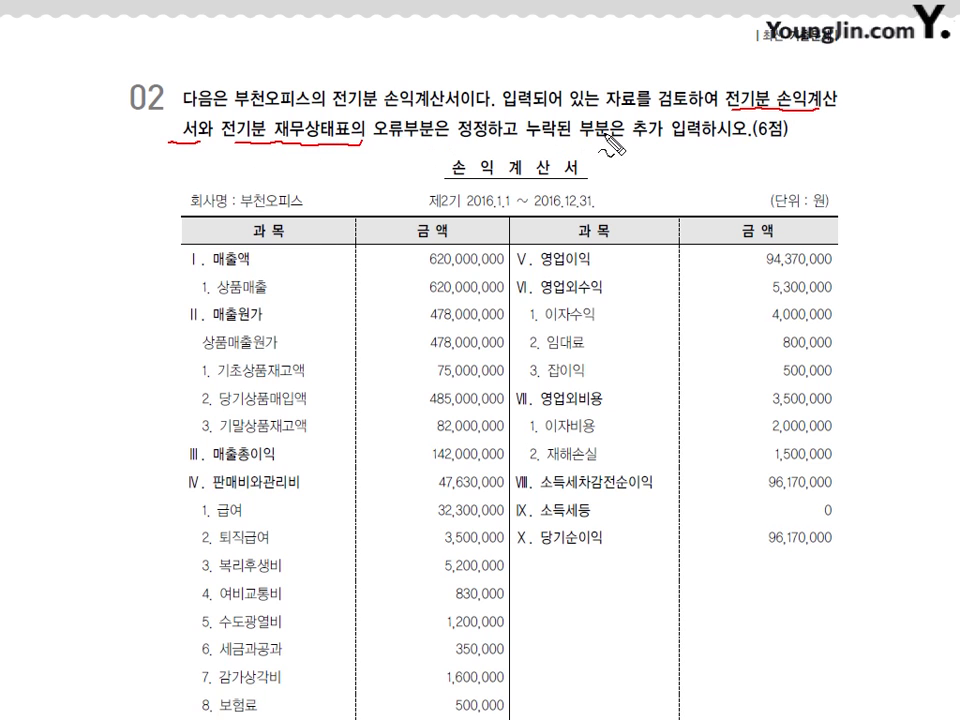
mouse_move(722, 82)
left_mouse_down()
mouse_move(723, 100)
mouse_move(734, 88)
left_mouse_up()
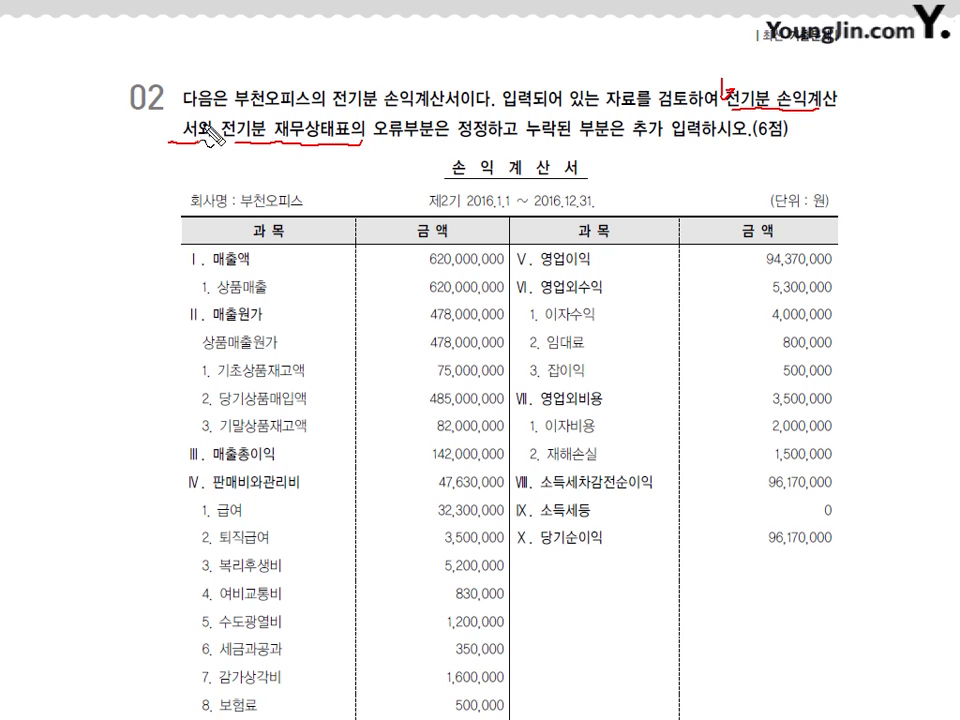
left_click_drag(218, 113, 227, 121)
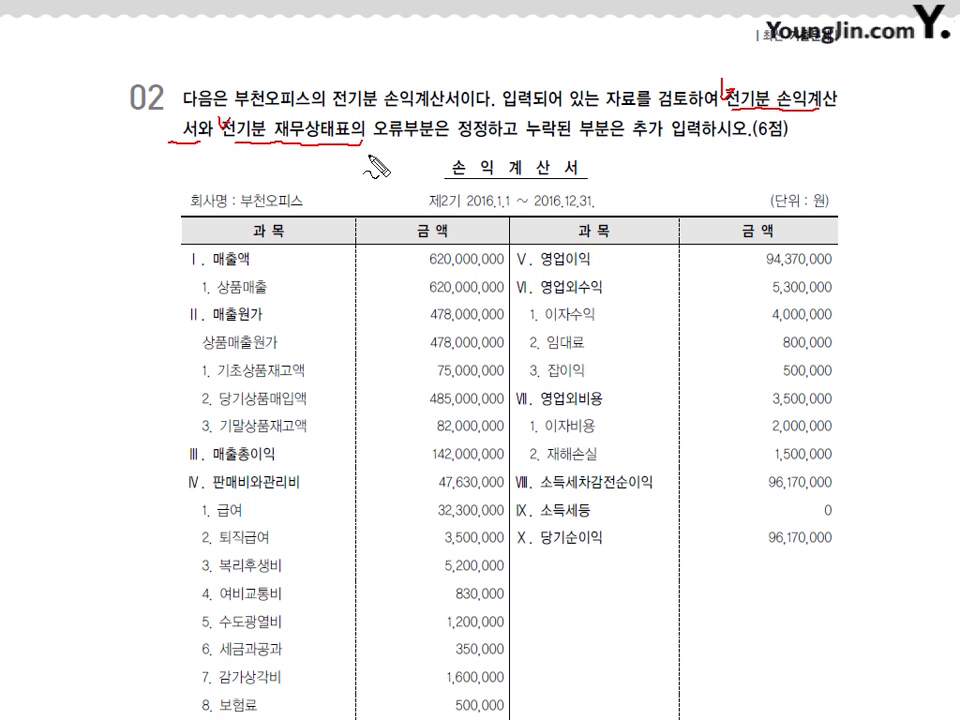
mouse_move(320, 100)
left_mouse_down()
mouse_move(235, 115)
mouse_move(240, 142)
mouse_move(320, 147)
mouse_move(343, 132)
left_mouse_up()
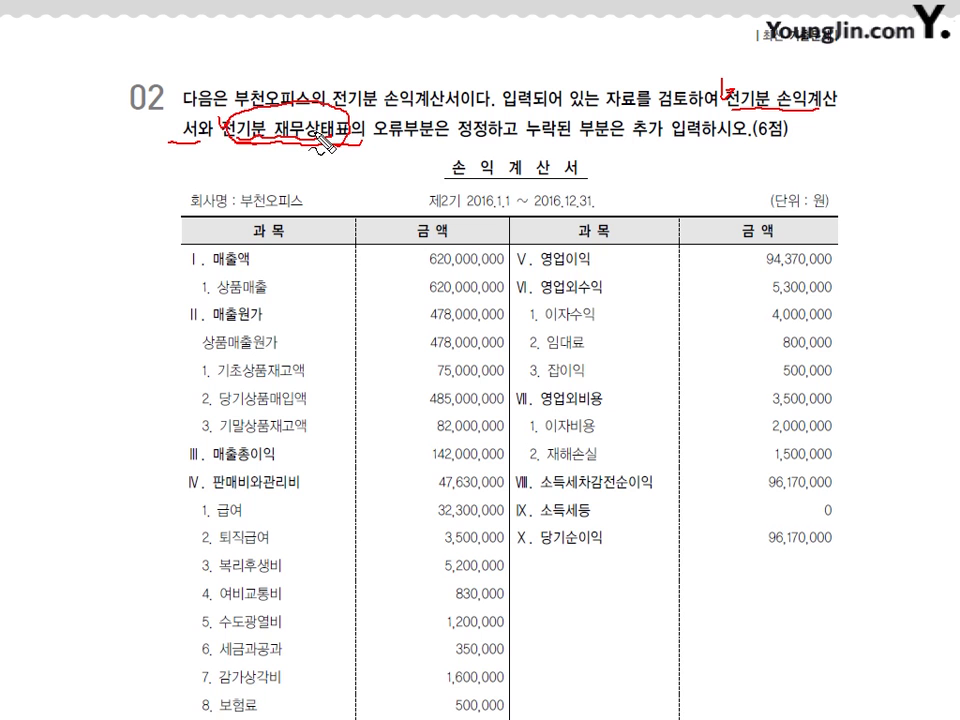
key("e")
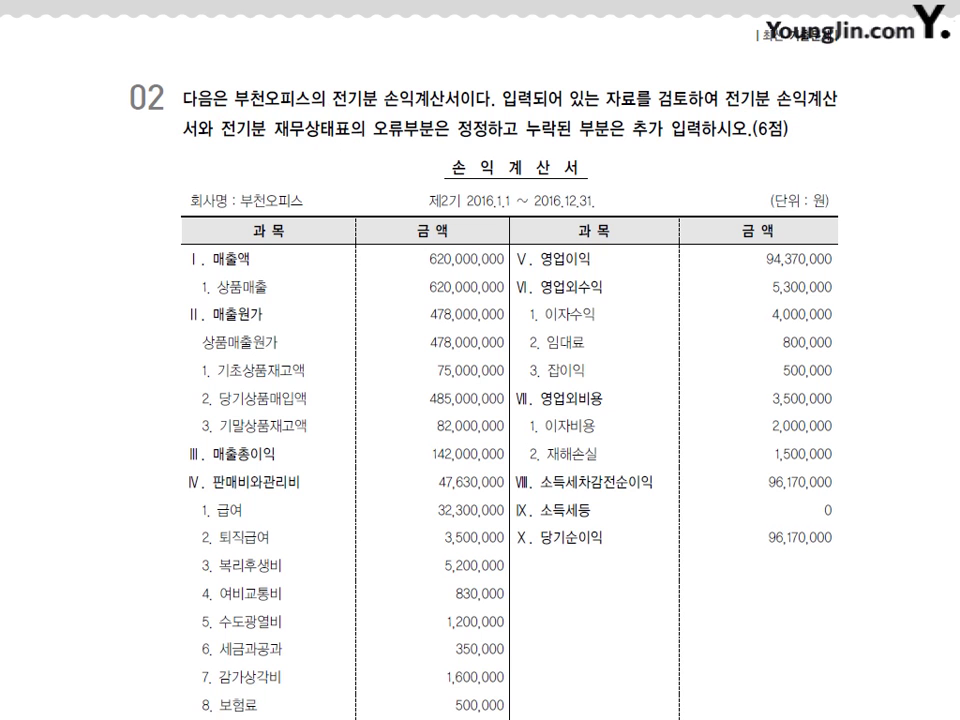
key("alt+Tab")
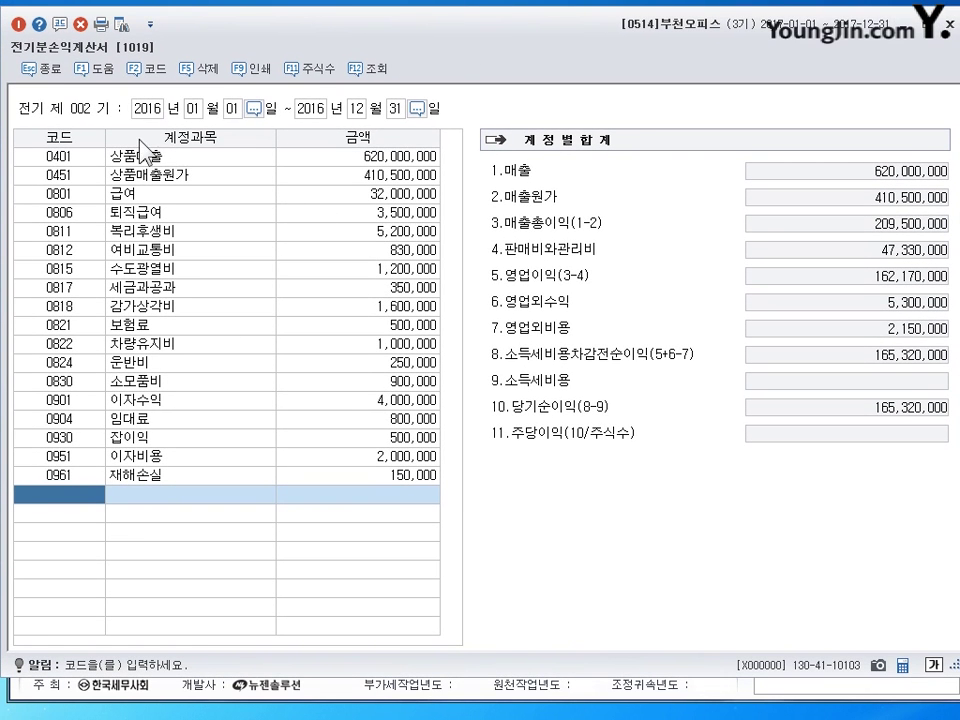
Set 기초상품재고액 to 75,000,000 in the 상품매출원가 breakdown, making 매출원가 478,000,000.
left_click(372, 164)
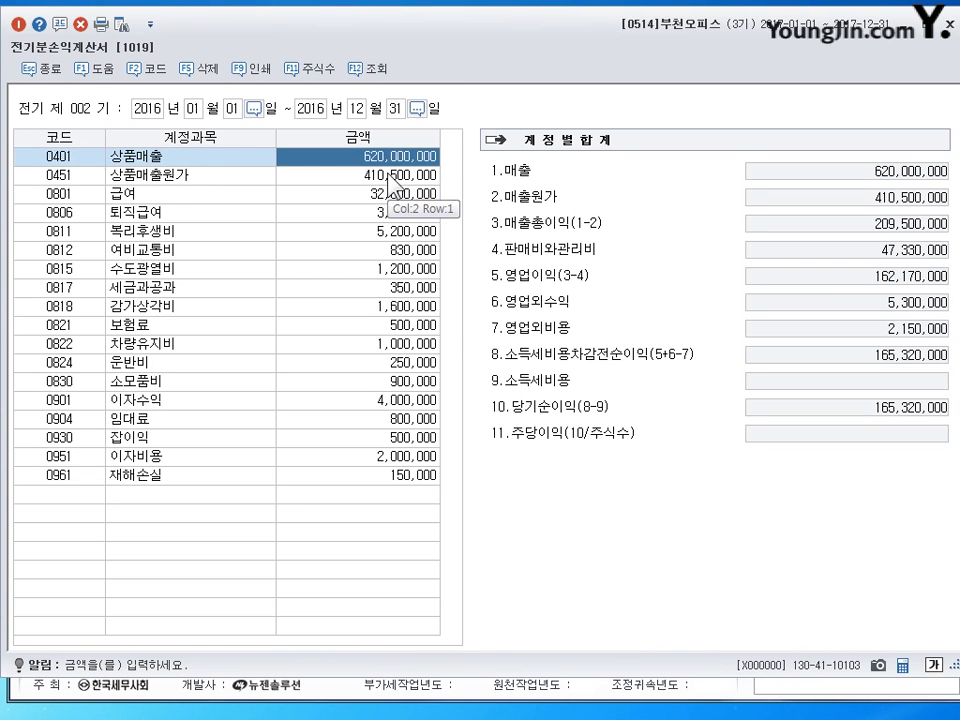
left_click(393, 188)
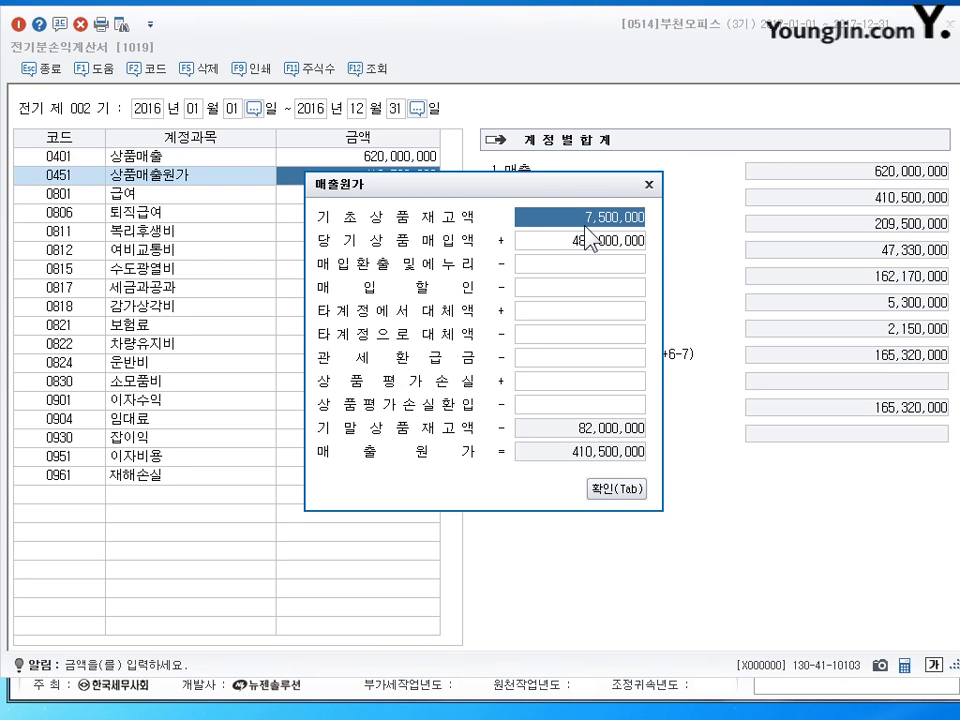
type("75000000")
key("Return")
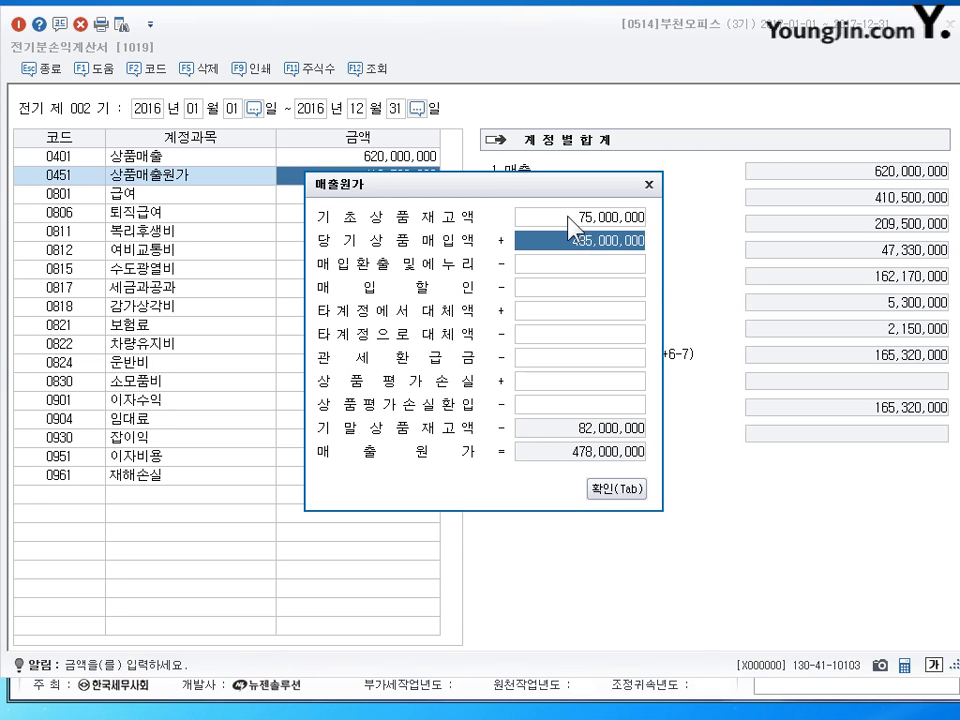
key("Return")
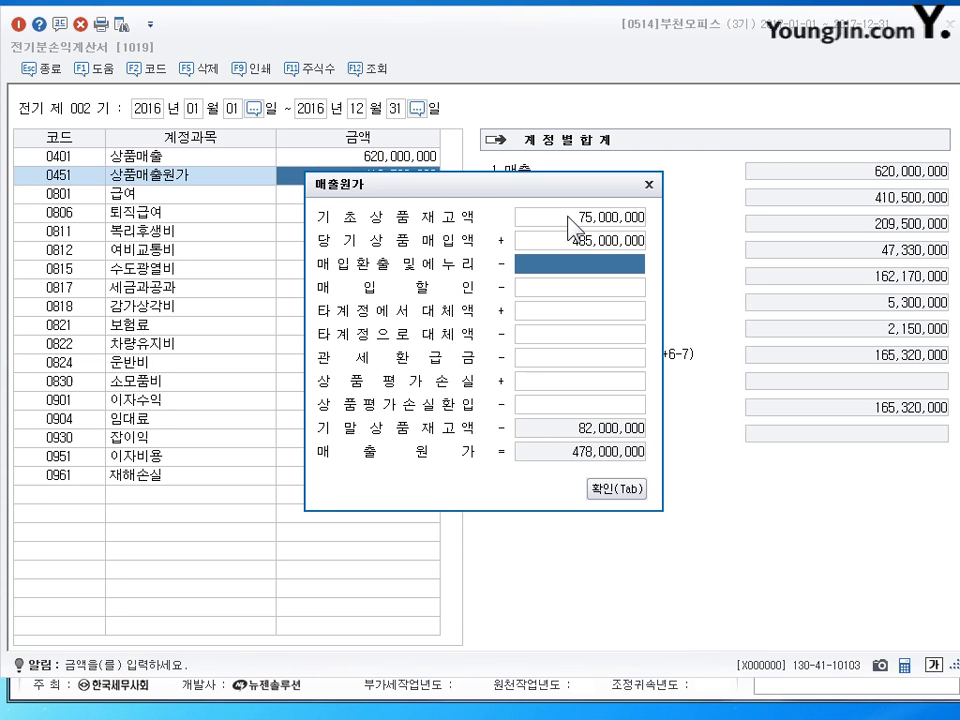
key("Return")
key("Return")
key("Return")
key("Return")
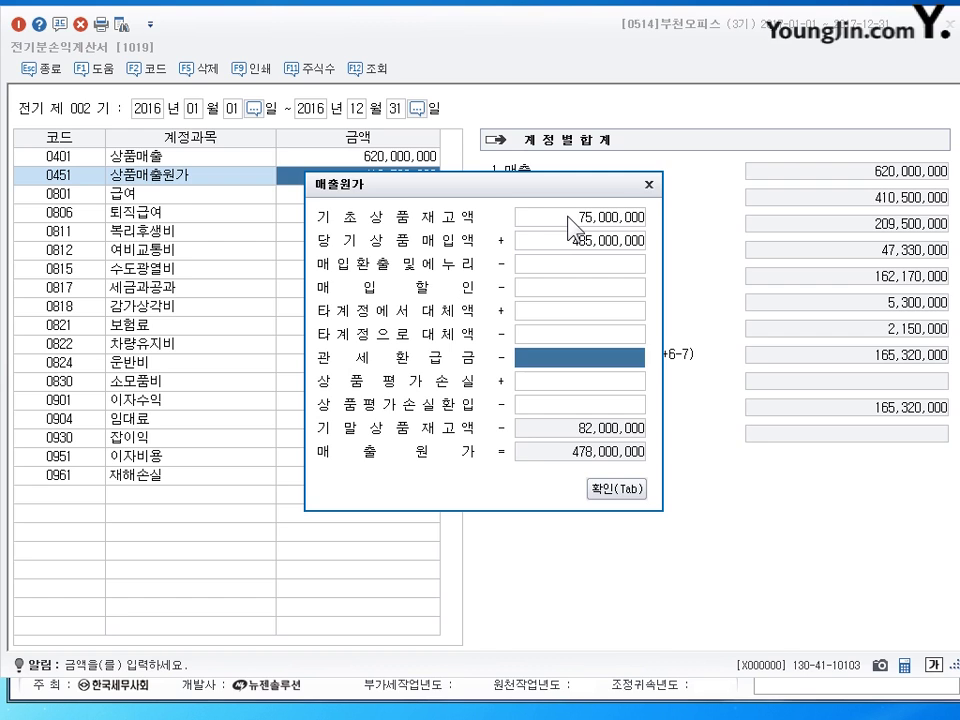
key("Return")
key("Return")
key("Return")
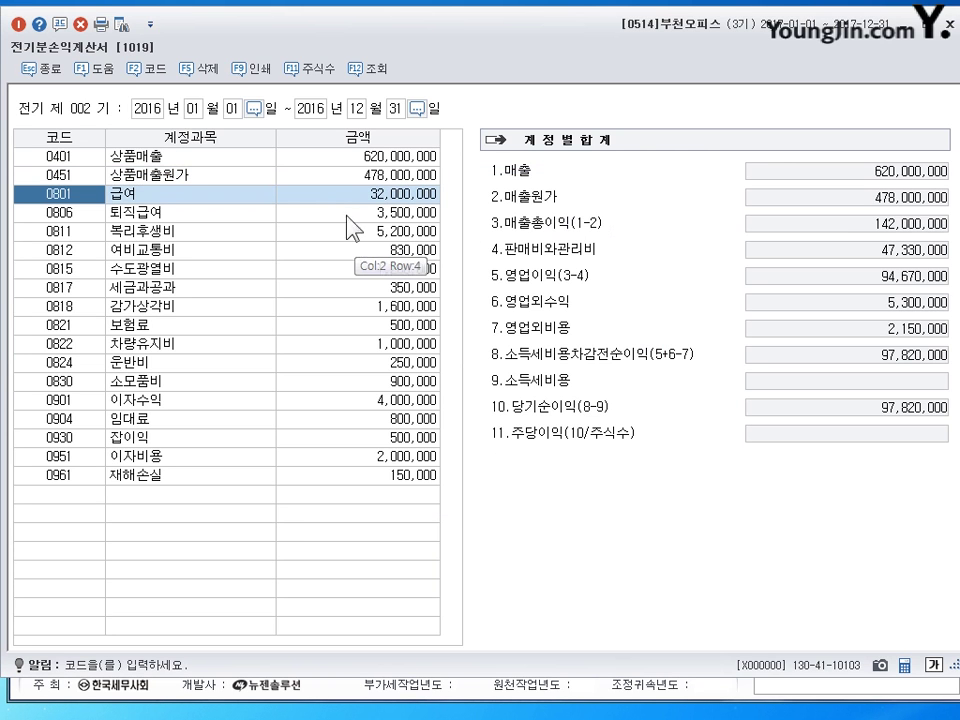
Change the 0801 급여 amount to 32,300,000 and recheck the 급여 and 퇴직급여 rows.
left_click(385, 195)
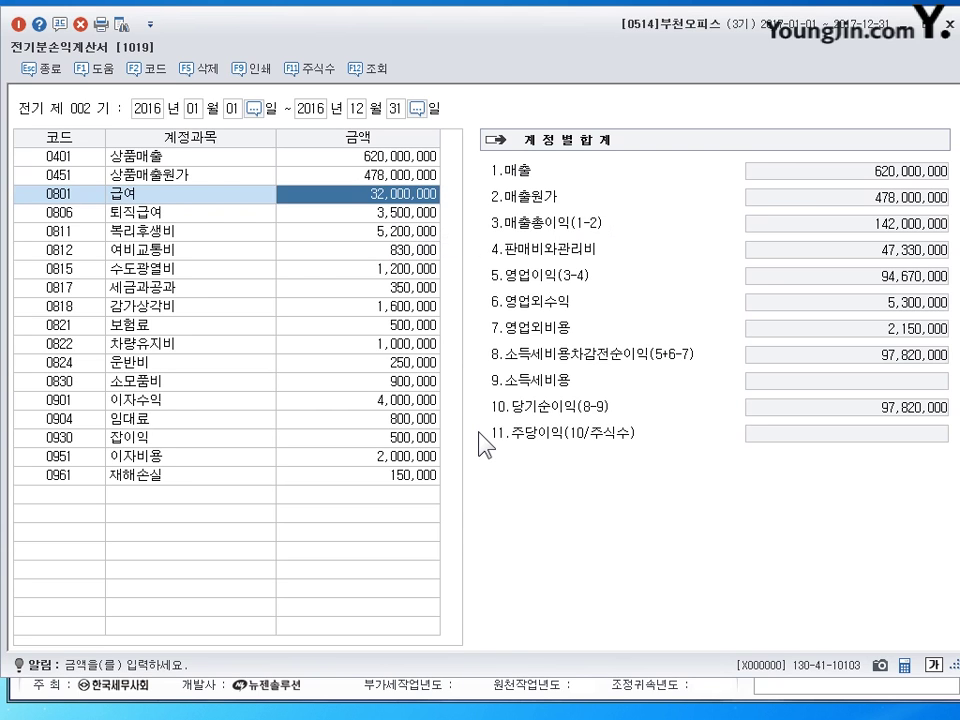
type("323")
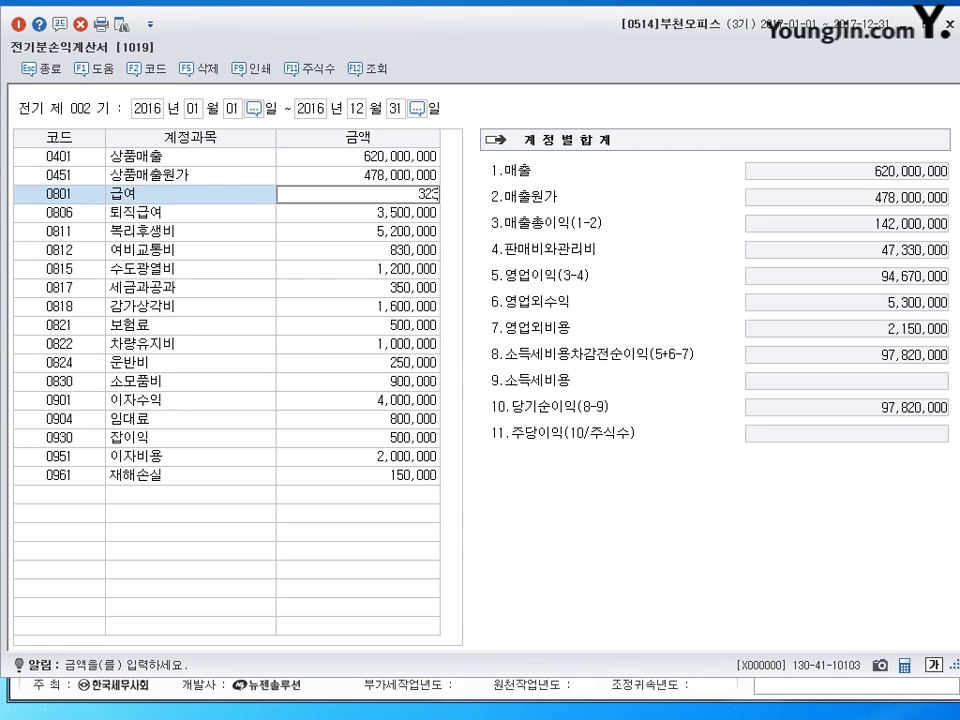
type("00+")
key("Return")
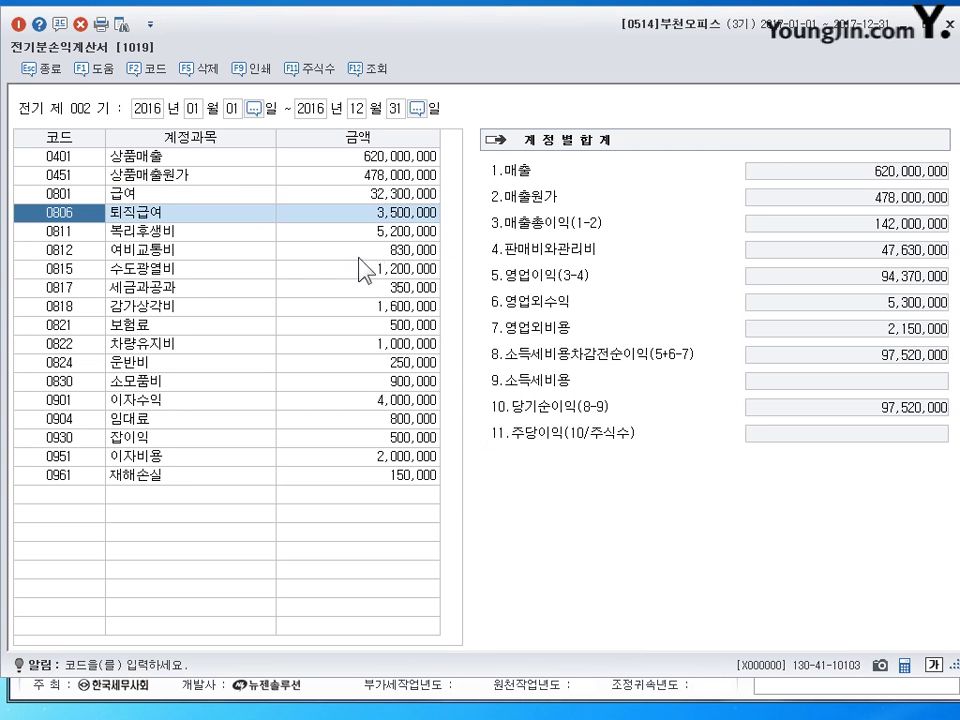
left_click(403, 195)
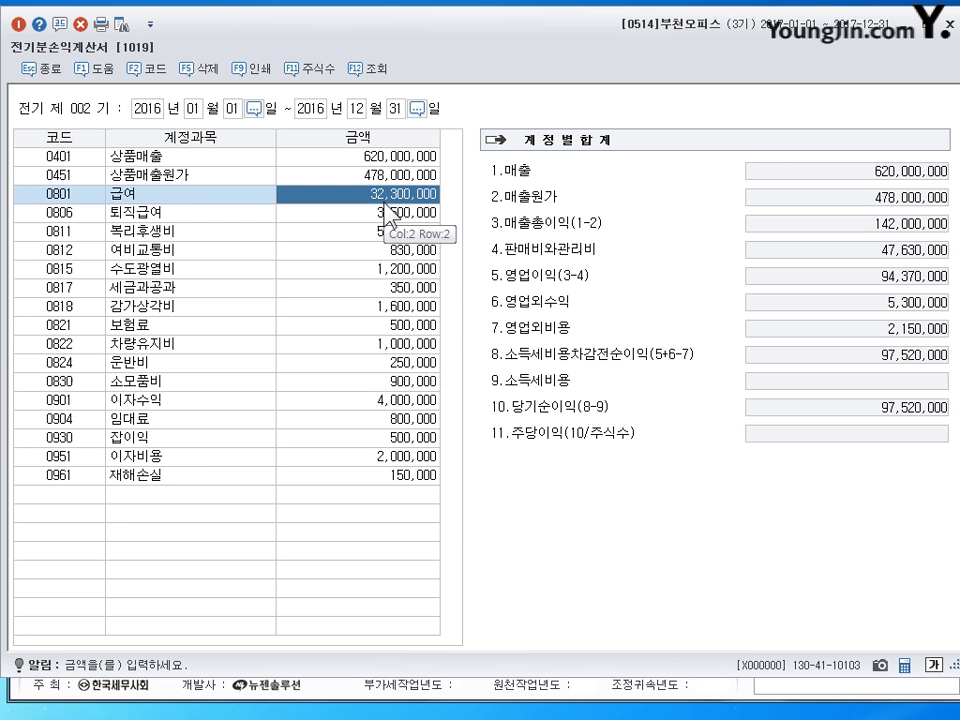
left_click(392, 213)
key("Up")
key("Up")
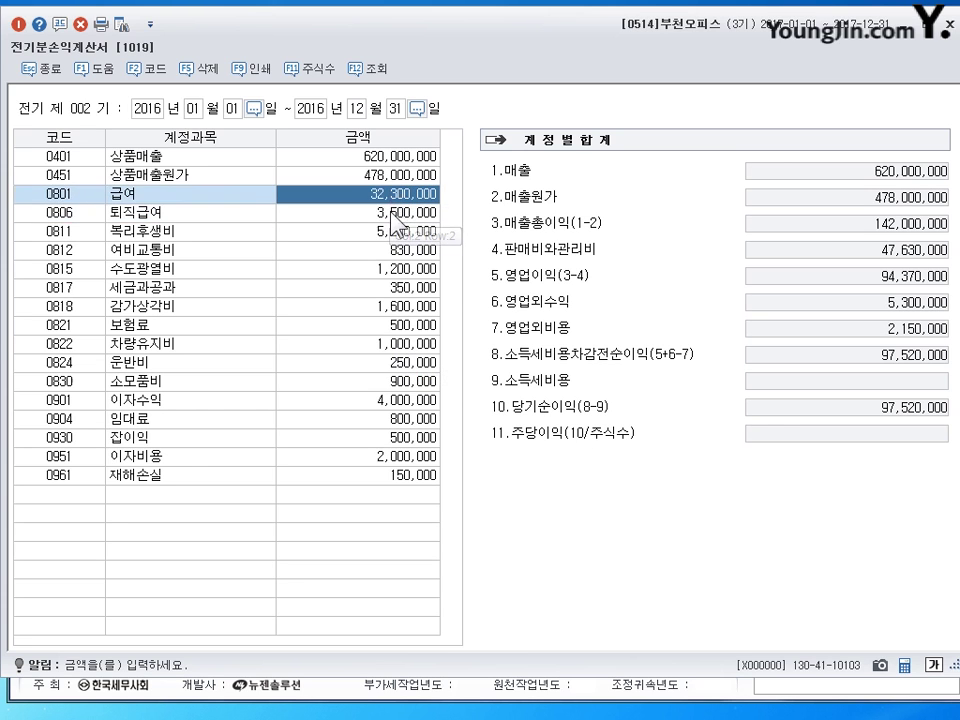
key("Down")
key("Up")
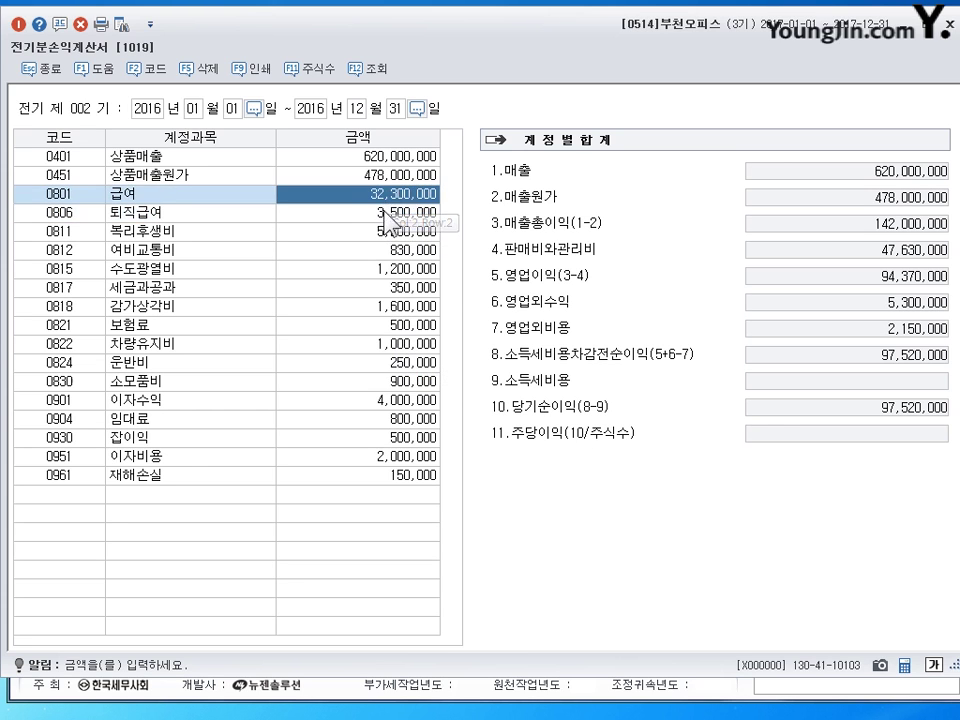
key("Down")
key("Up")
key("Down")
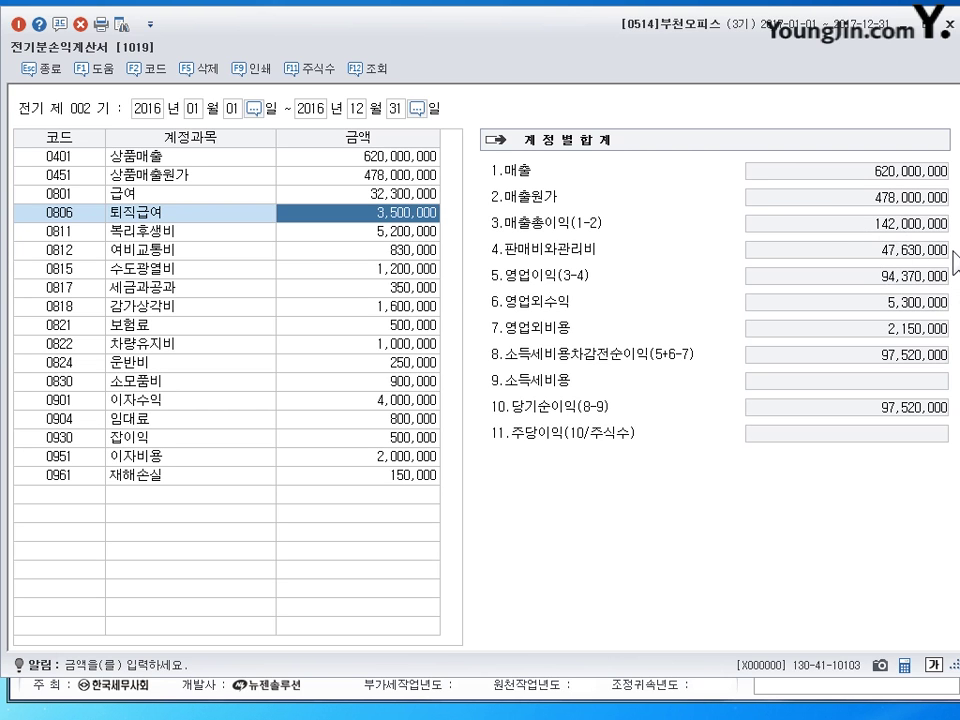
Enter 1,500,000 for 0961 재해손실 and close the prior-period income statement.
left_click(378, 231)
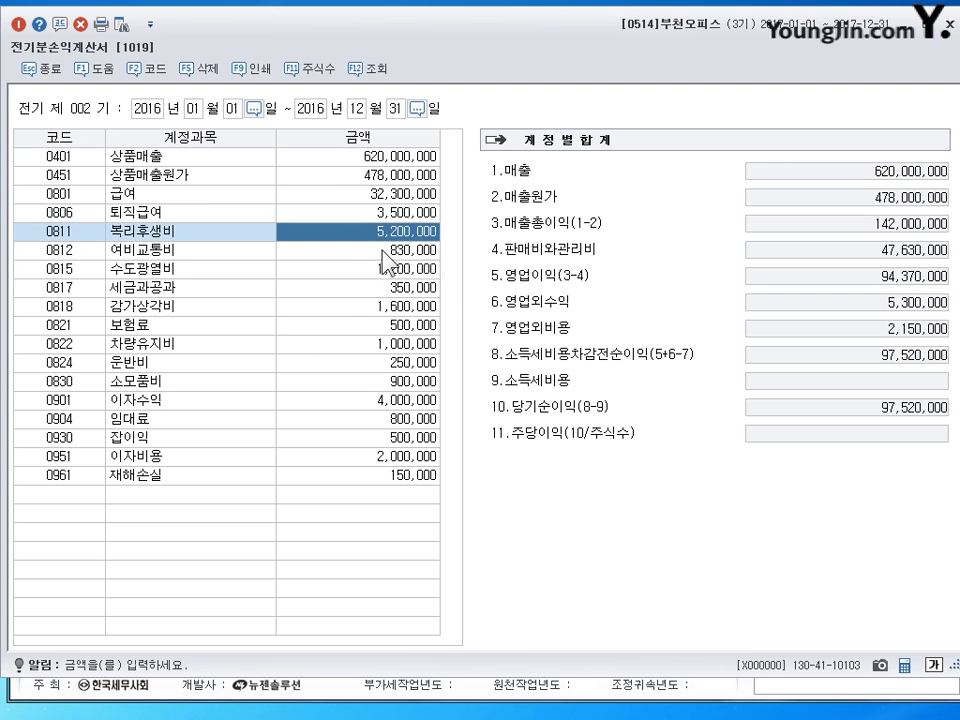
left_click(384, 268)
key("Down")
key("Down")
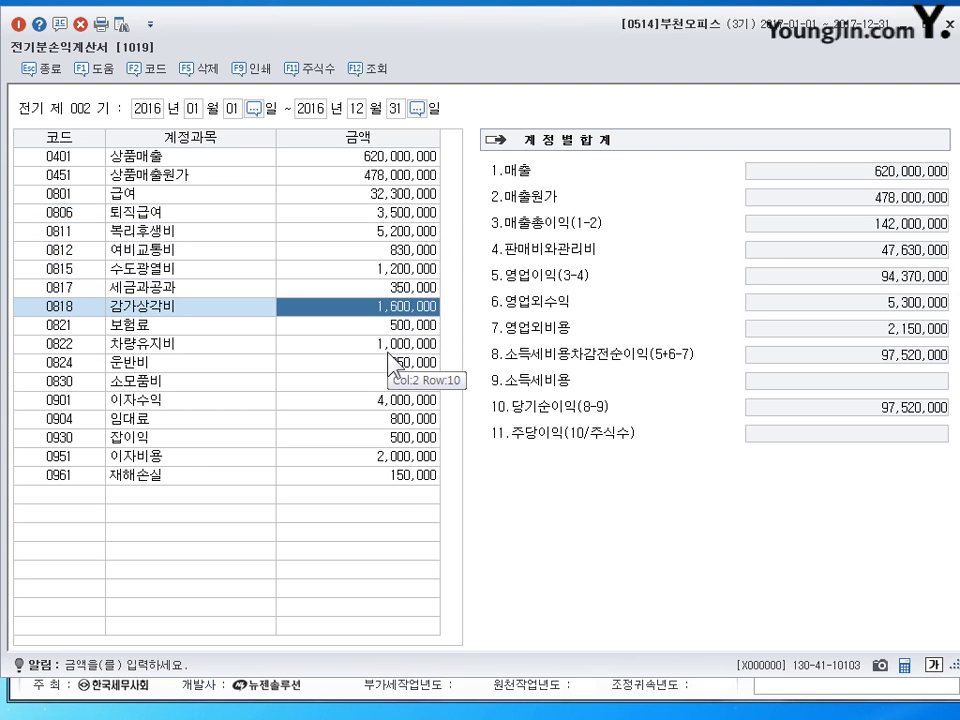
left_click(401, 477)
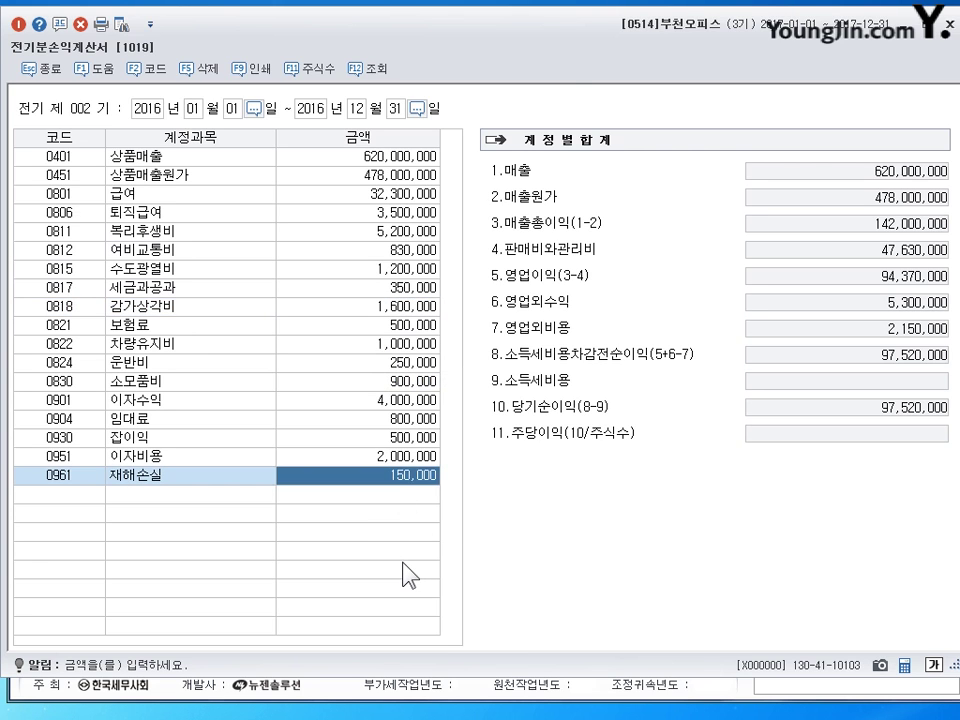
type("1,500,000")
key("Return")
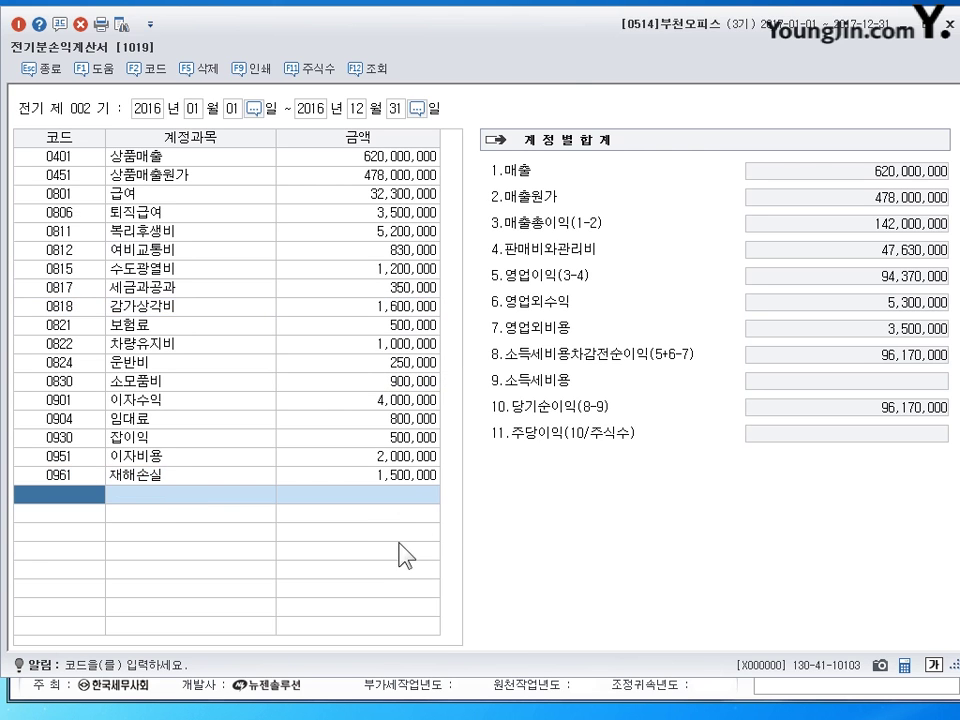
left_click(426, 480)
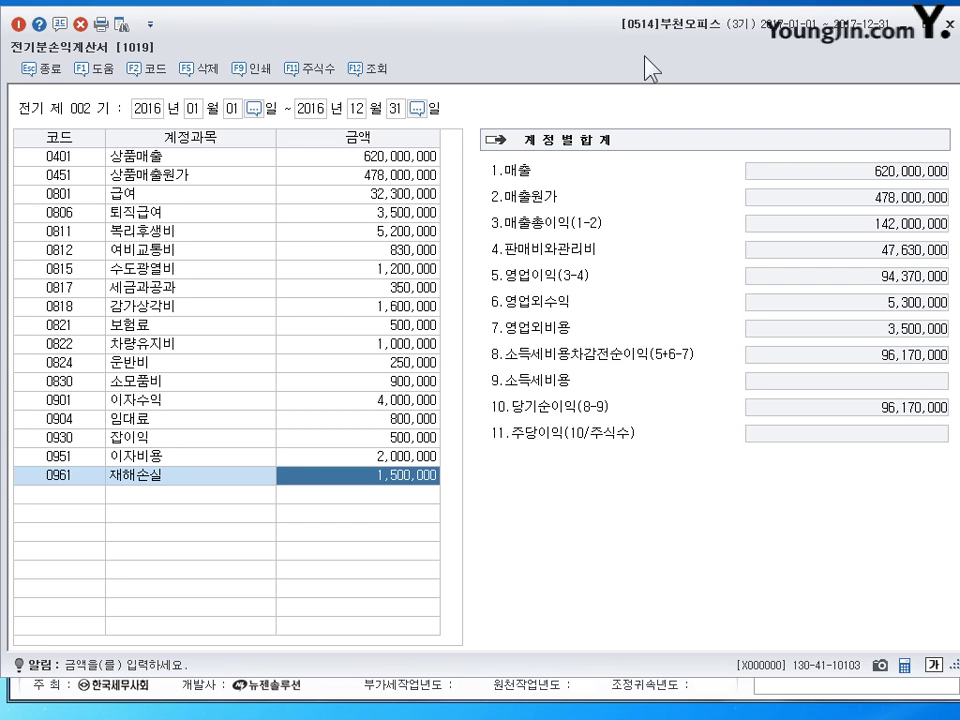
left_click(945, 20)
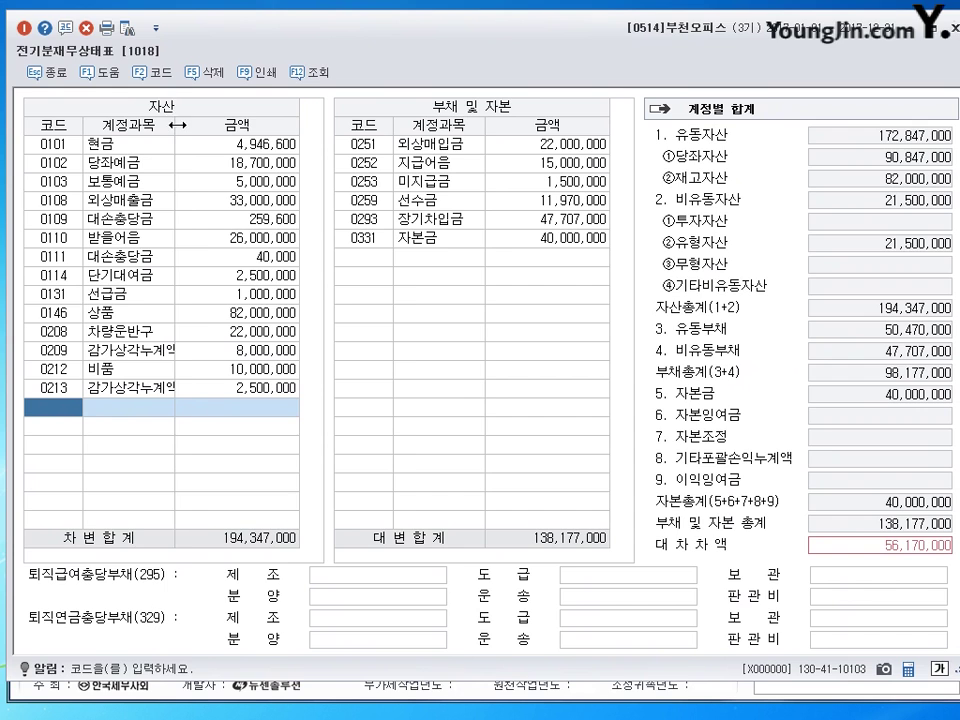
Widen the 자산 grid's 계정과목 column so asset account names show in full.
left_click_drag(176, 125, 183, 125)
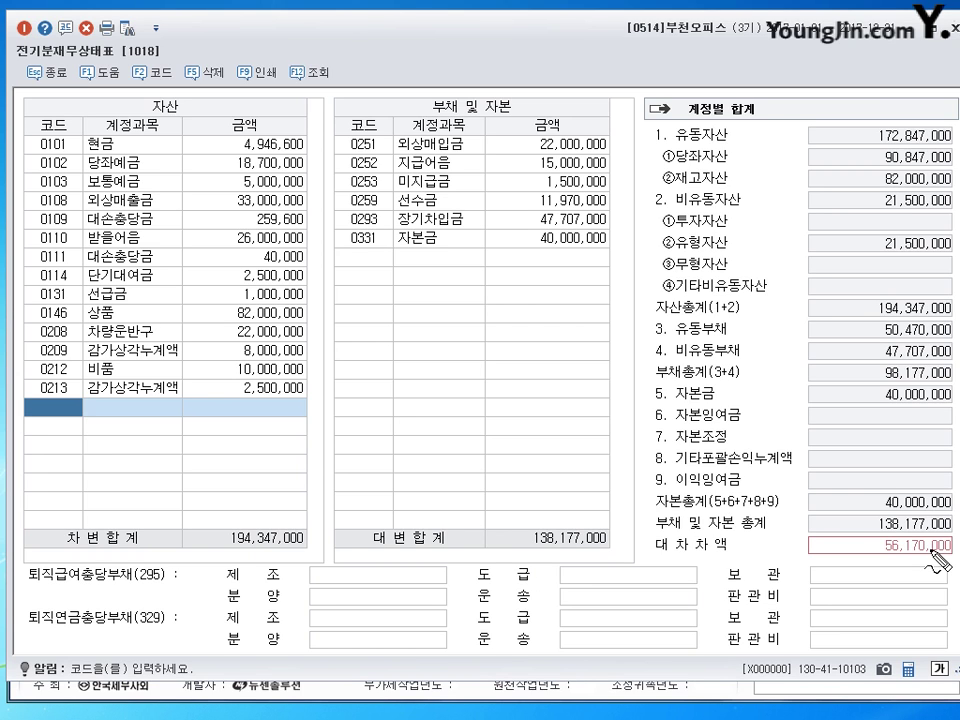
mouse_move(930, 540)
left_mouse_down()
mouse_move(872, 545)
mouse_move(955, 532)
mouse_move(940, 522)
left_mouse_up()
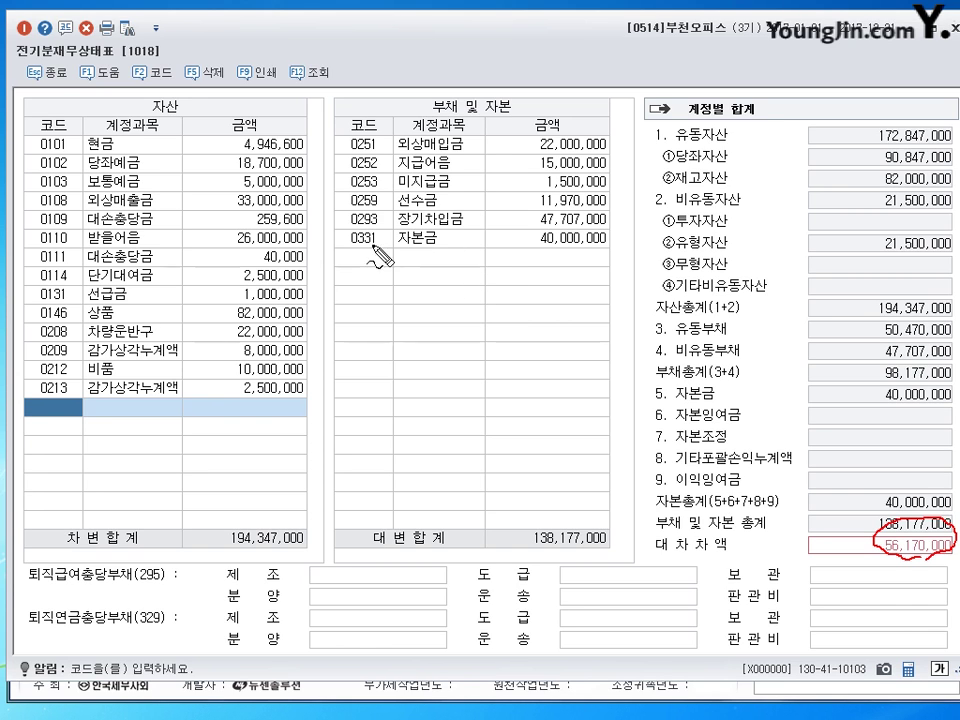
left_click_drag(335, 232, 349, 226)
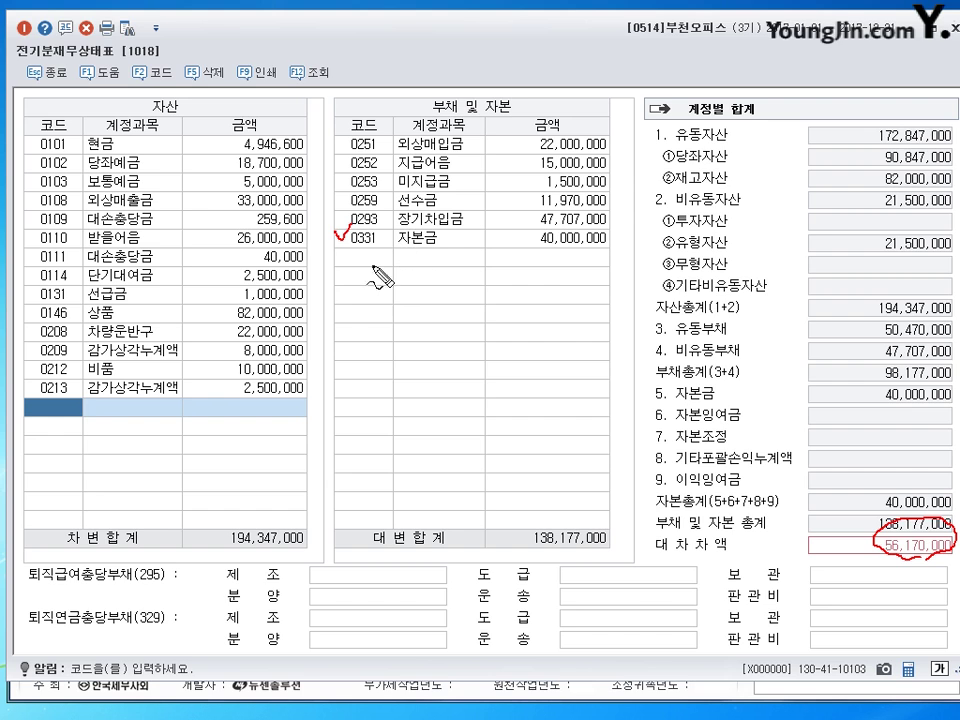
mouse_move(329, 287)
left_mouse_down()
mouse_move(339, 287)
mouse_move(330, 297)
mouse_move(382, 289)
mouse_move(405, 300)
mouse_move(476, 298)
mouse_move(482, 310)
left_mouse_up()
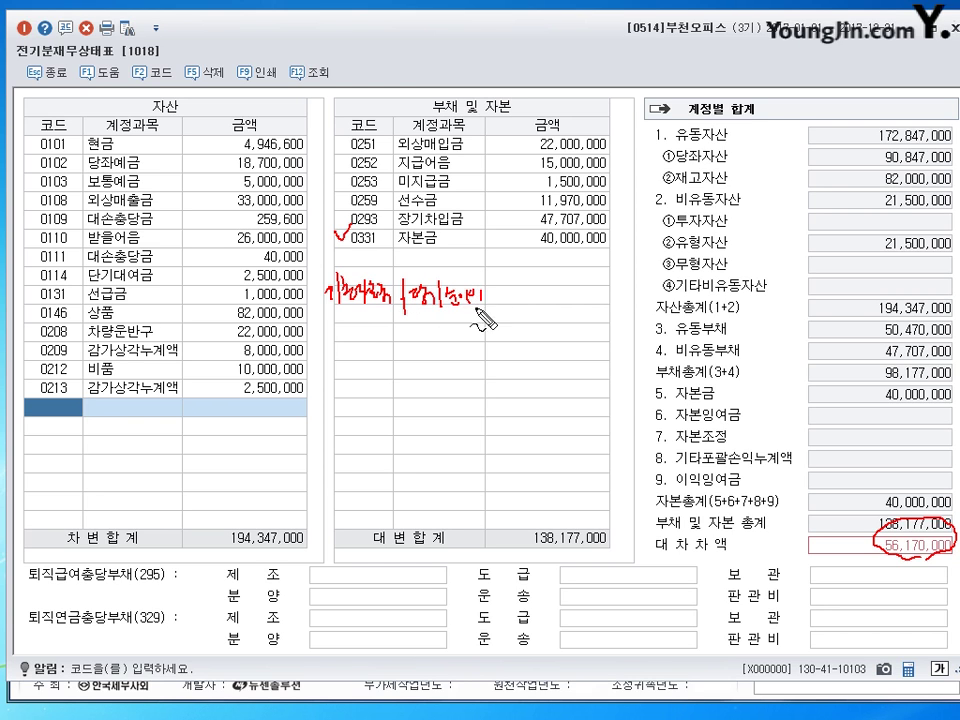
left_click_drag(388, 298, 408, 297)
left_click_drag(485, 308, 522, 242)
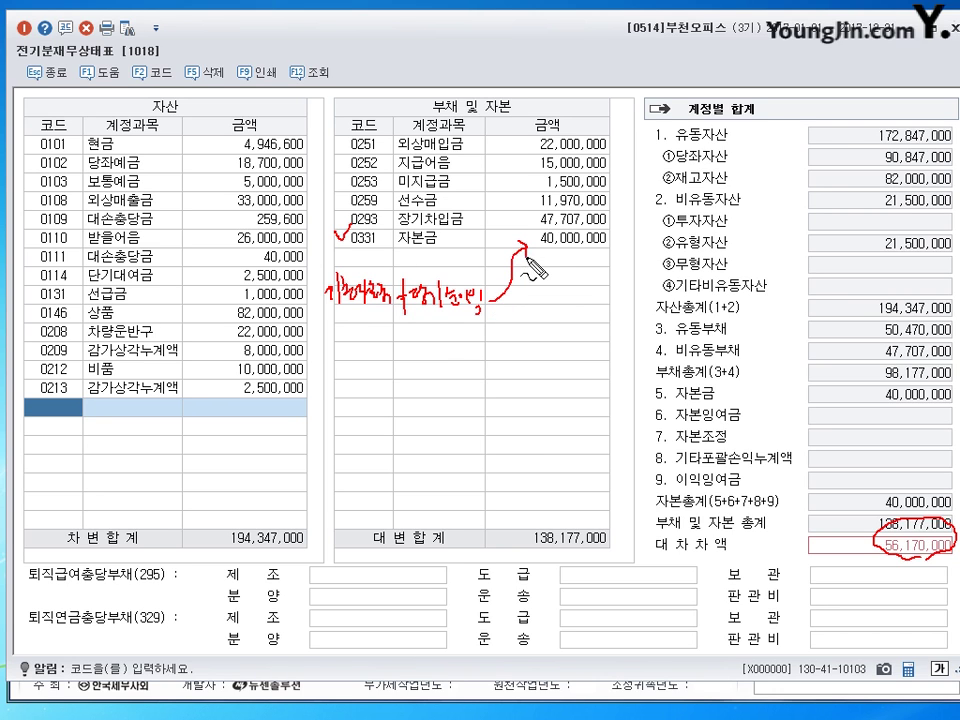
mouse_move(369, 230)
left_mouse_down()
mouse_move(369, 247)
mouse_move(417, 251)
left_mouse_up()
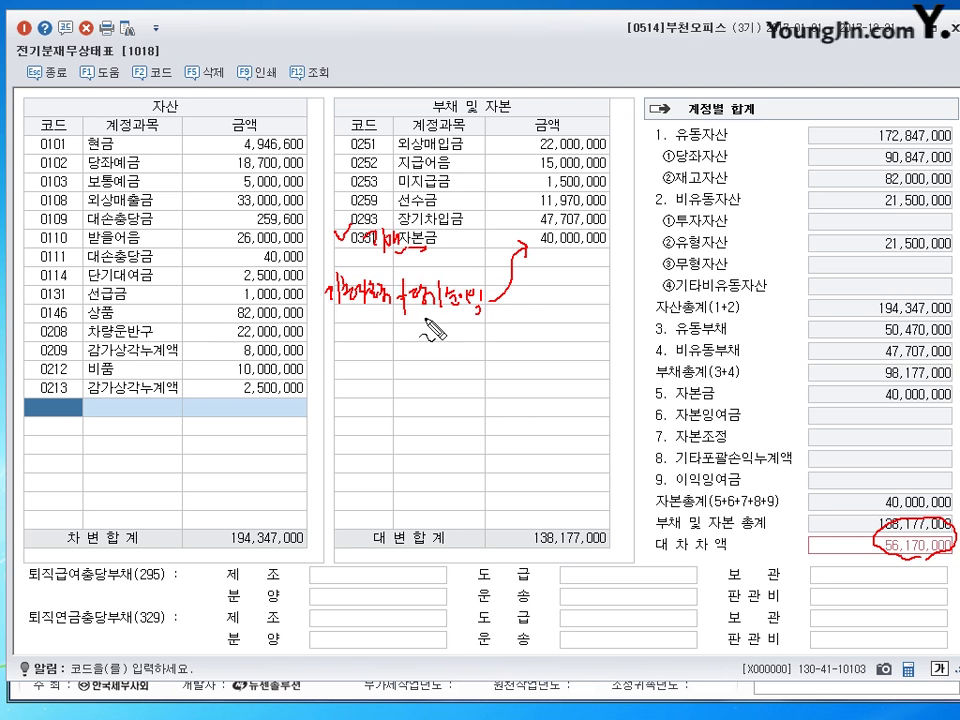
left_click_drag(425, 320, 482, 317)
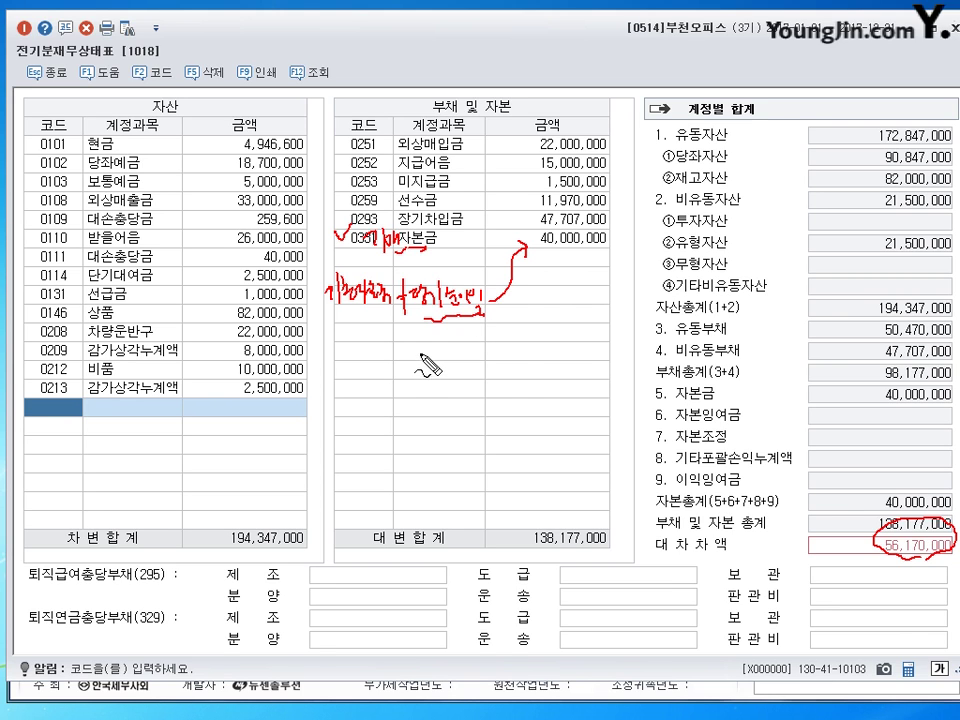
mouse_move(414, 350)
left_mouse_down()
mouse_move(410, 370)
mouse_move(470, 365)
mouse_move(490, 346)
left_mouse_up()
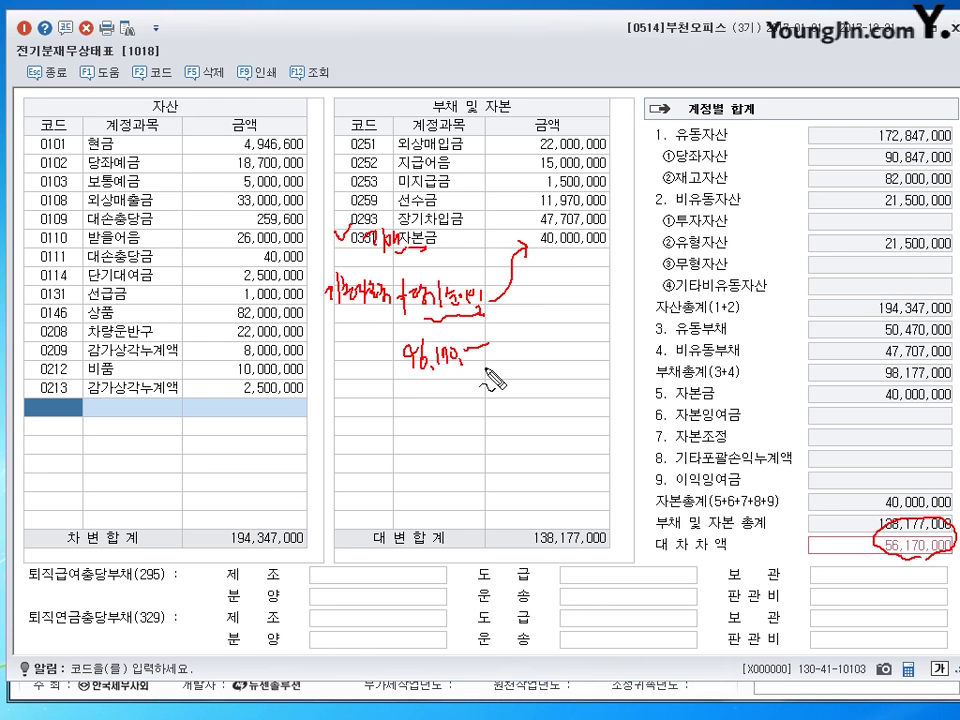
mouse_move(560, 228)
left_mouse_down()
mouse_move(538, 244)
mouse_move(605, 246)
mouse_move(572, 264)
left_mouse_up()
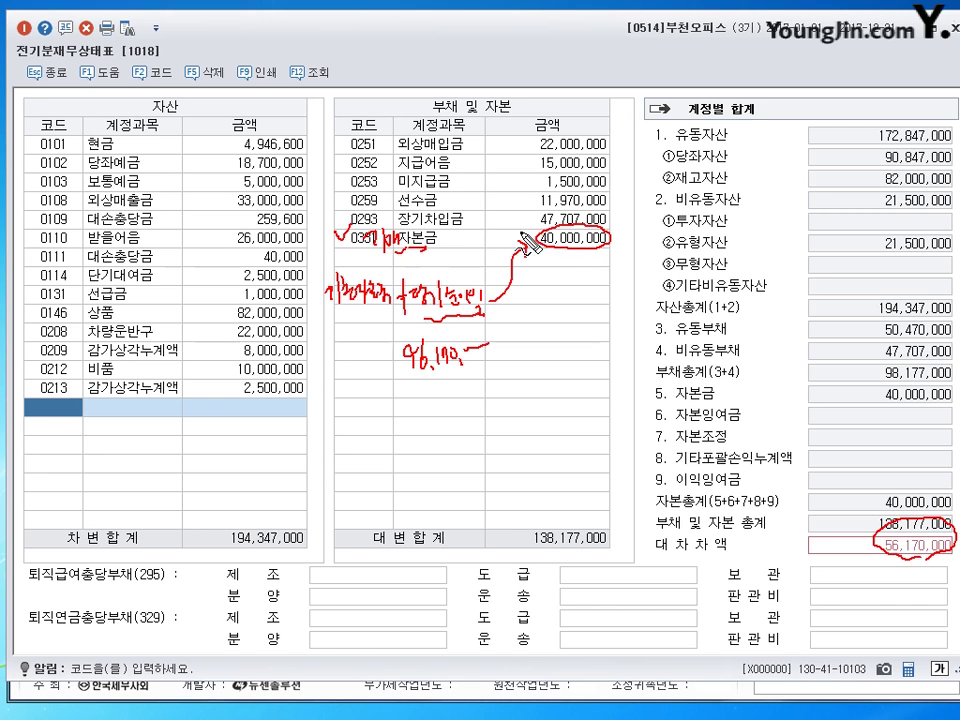
mouse_move(521, 242)
left_mouse_down()
mouse_move(523, 228)
mouse_move(557, 262)
left_mouse_up()
key("ctrl+z")
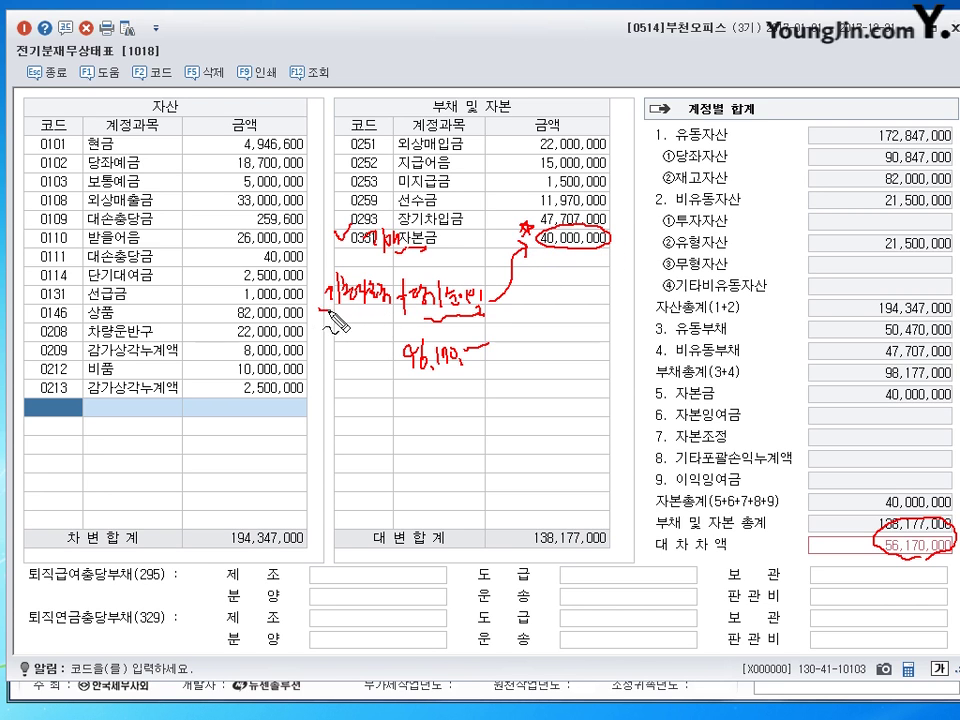
left_click_drag(320, 309, 383, 308)
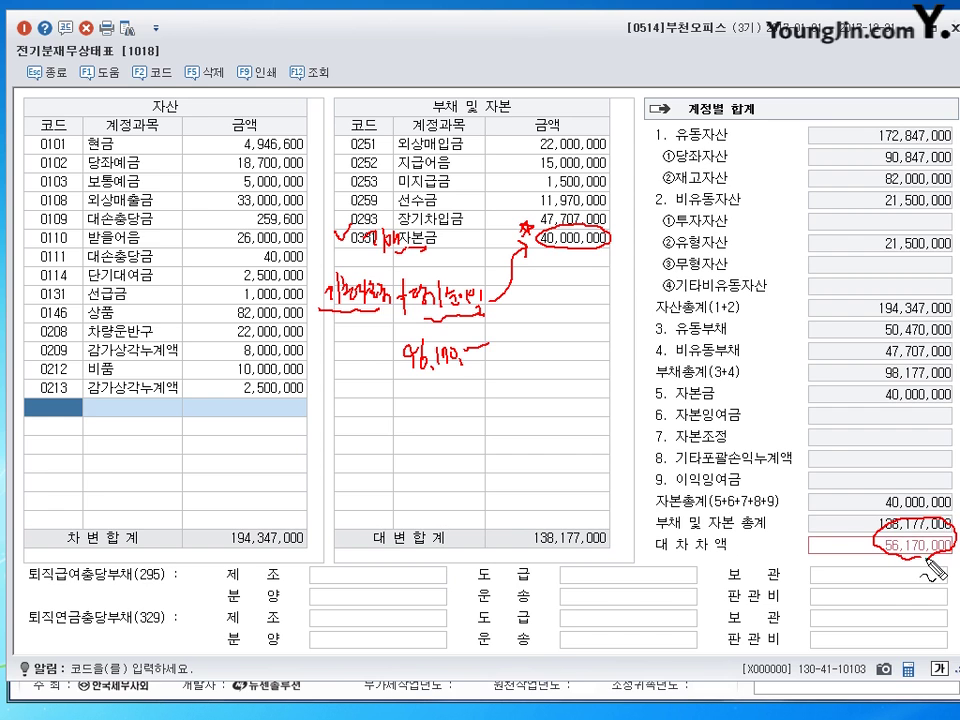
mouse_move(858, 526)
left_mouse_down()
mouse_move(720, 440)
mouse_move(594, 305)
mouse_move(578, 266)
left_mouse_up()
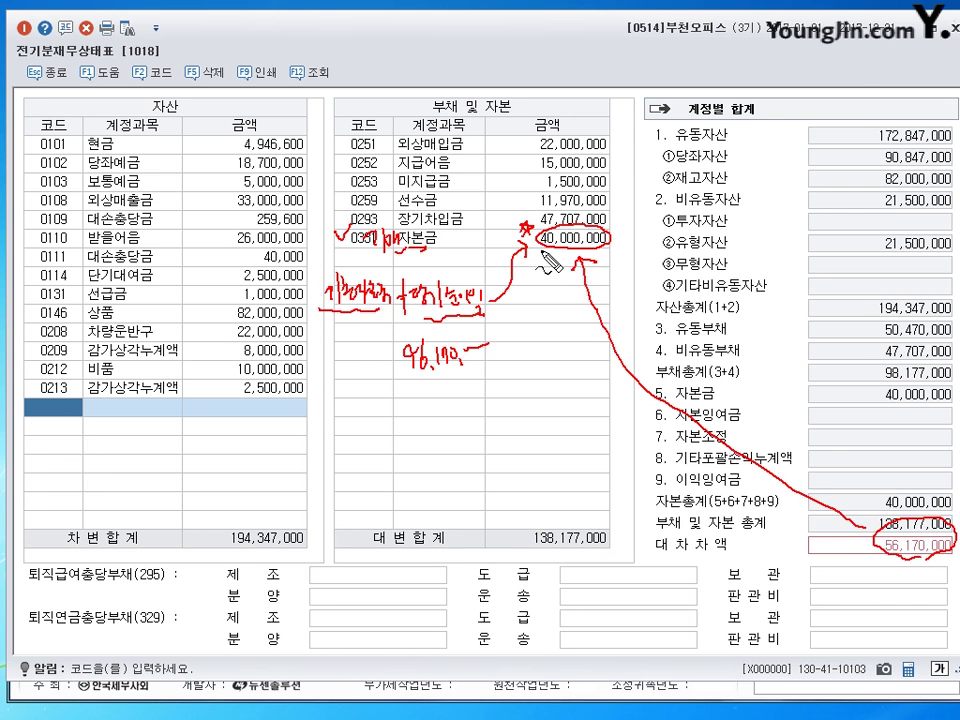
key("Escape")
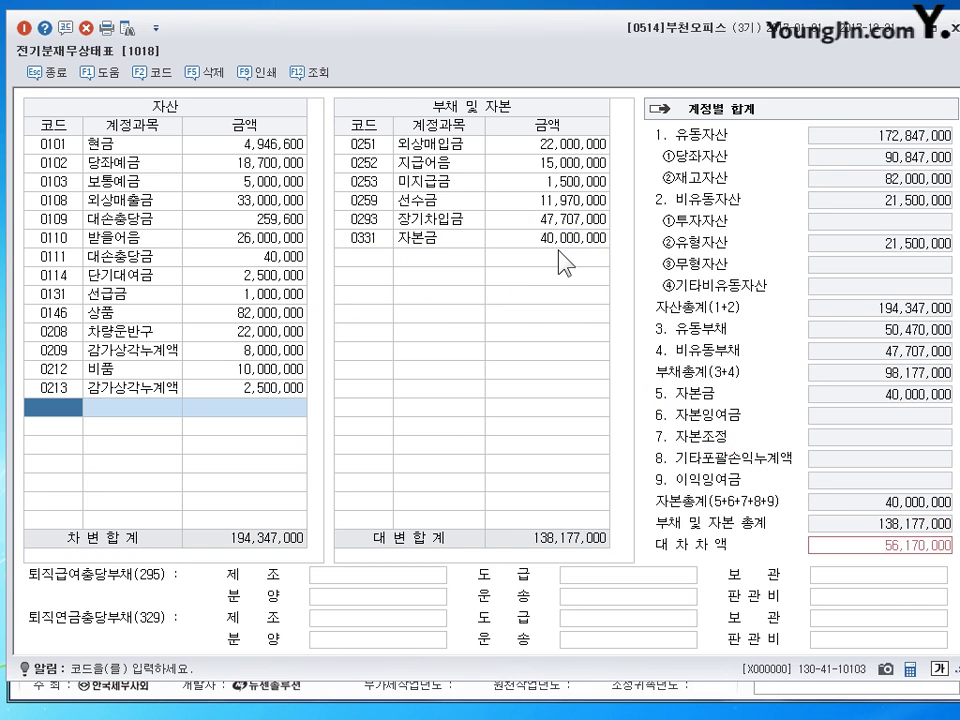
Enter 96,170,000 as 0331 자본금 so both totals reach 194,347,000, then close the sheet.
left_click(557, 242)
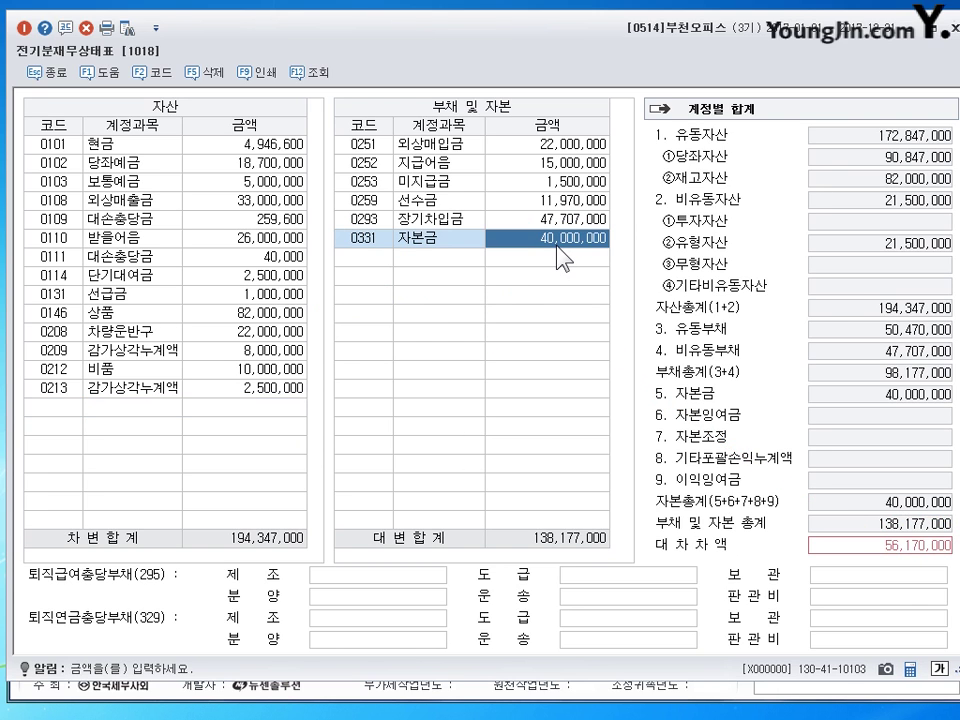
type("96,1")
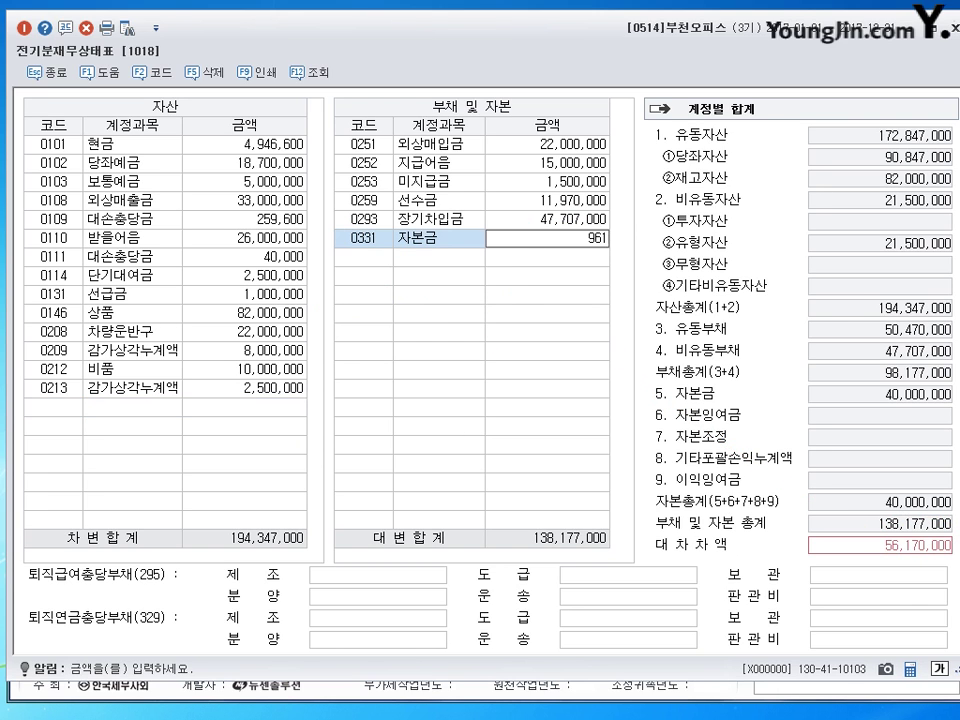
type("70,000")
key("Return")
left_click(562, 241)
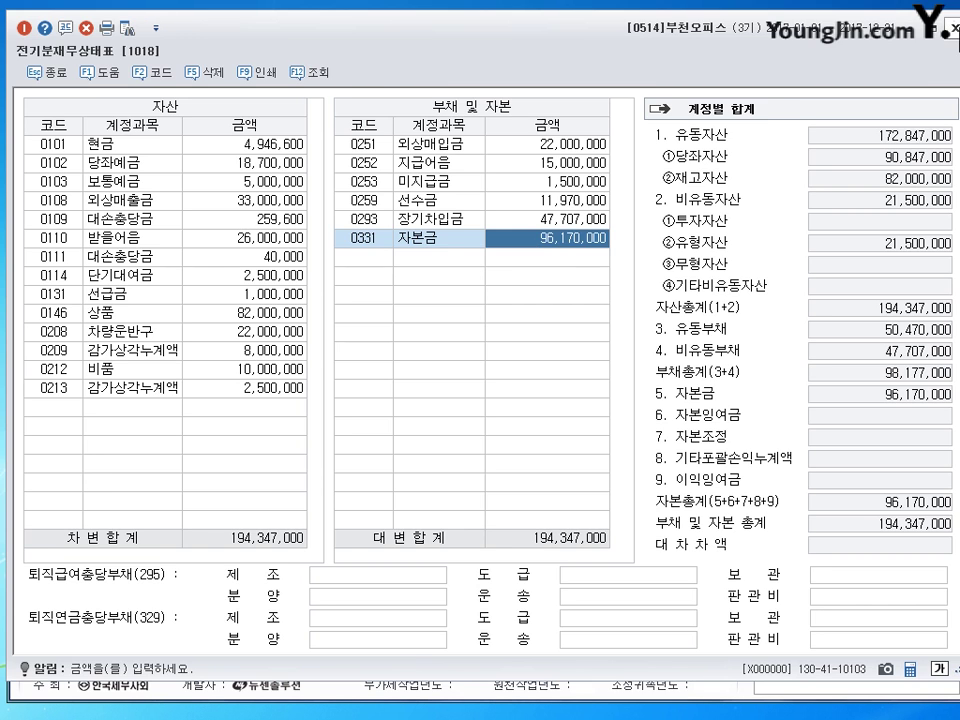
key("Escape")
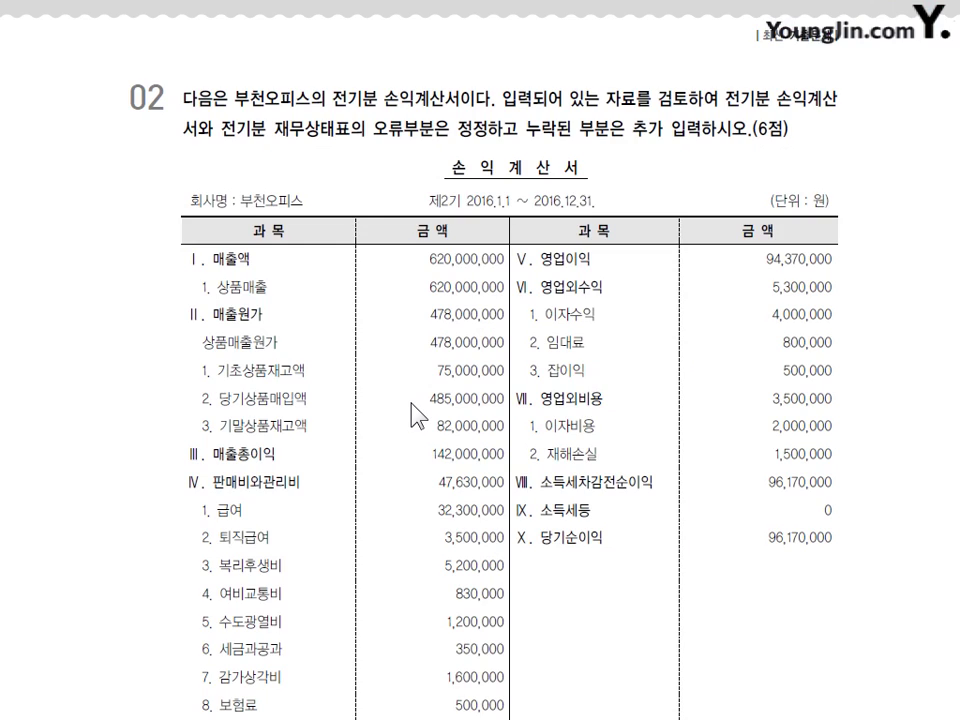
Scroll the exam document to review question 03 on customer opening balances.
scroll(413, 410, "down", 10)
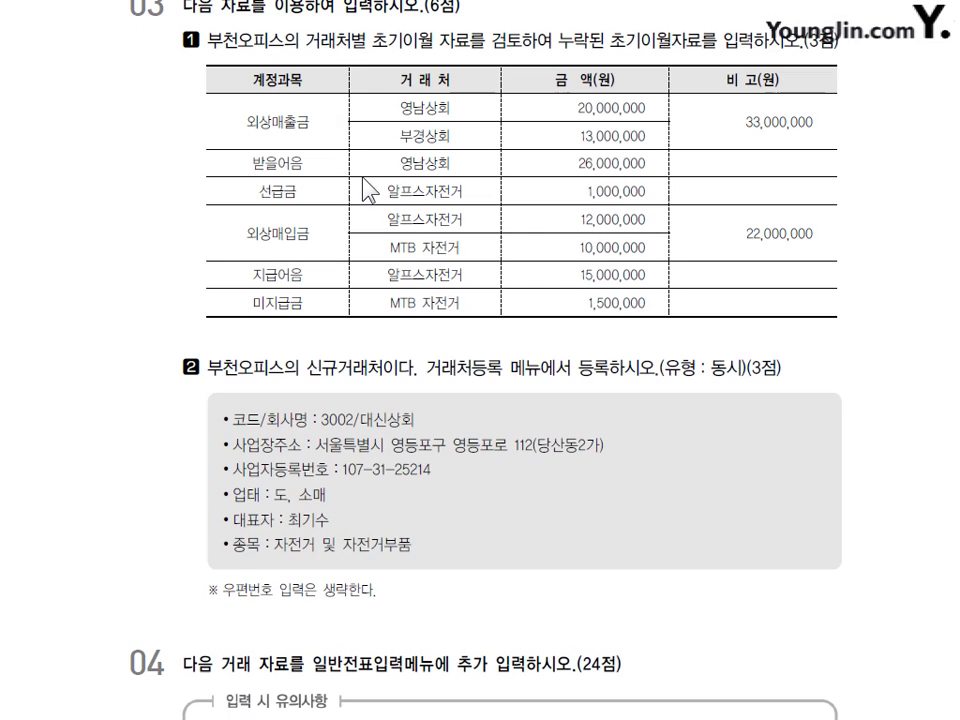
scroll(370, 190, "up", 2)
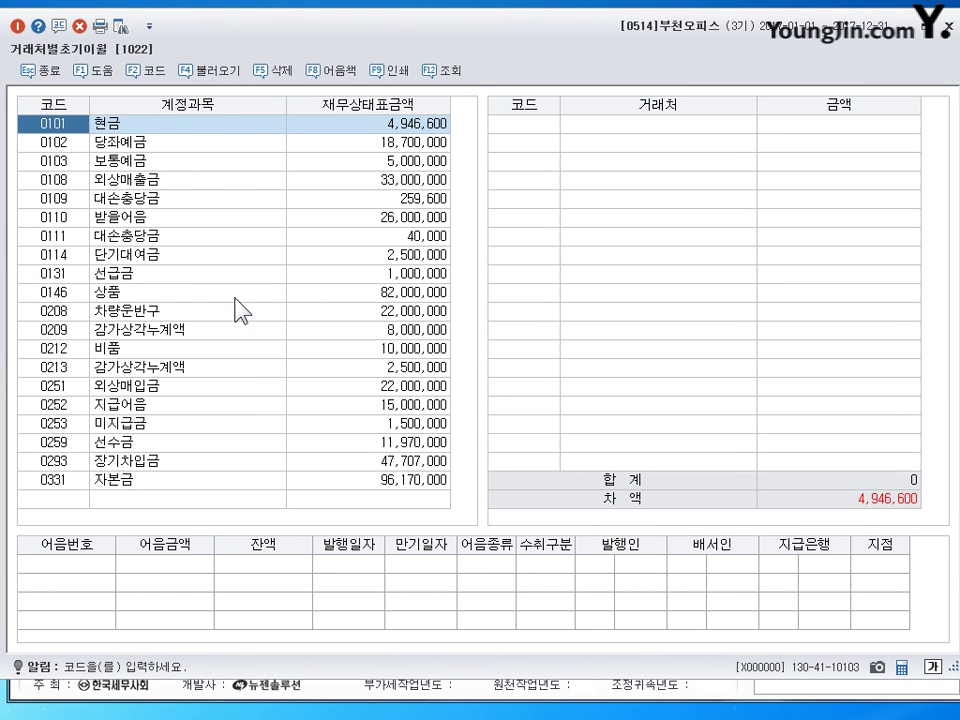
Check 외상매출금's 33,000,000 customer split, then move into 받을어음's empty customer grid.
left_click(126, 181)
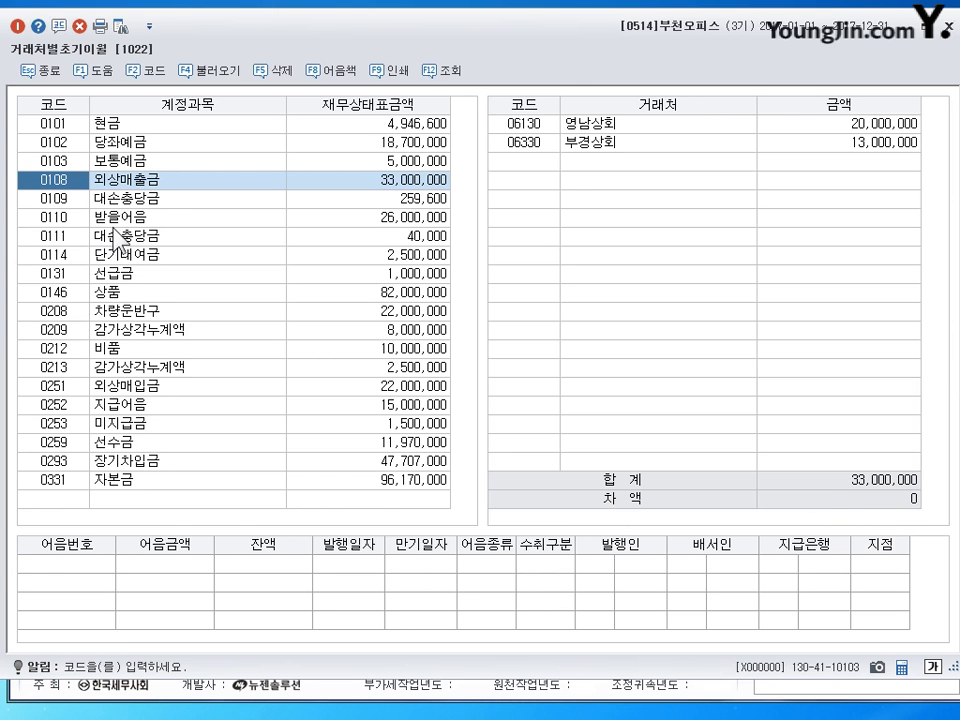
key("Down")
key("Down")
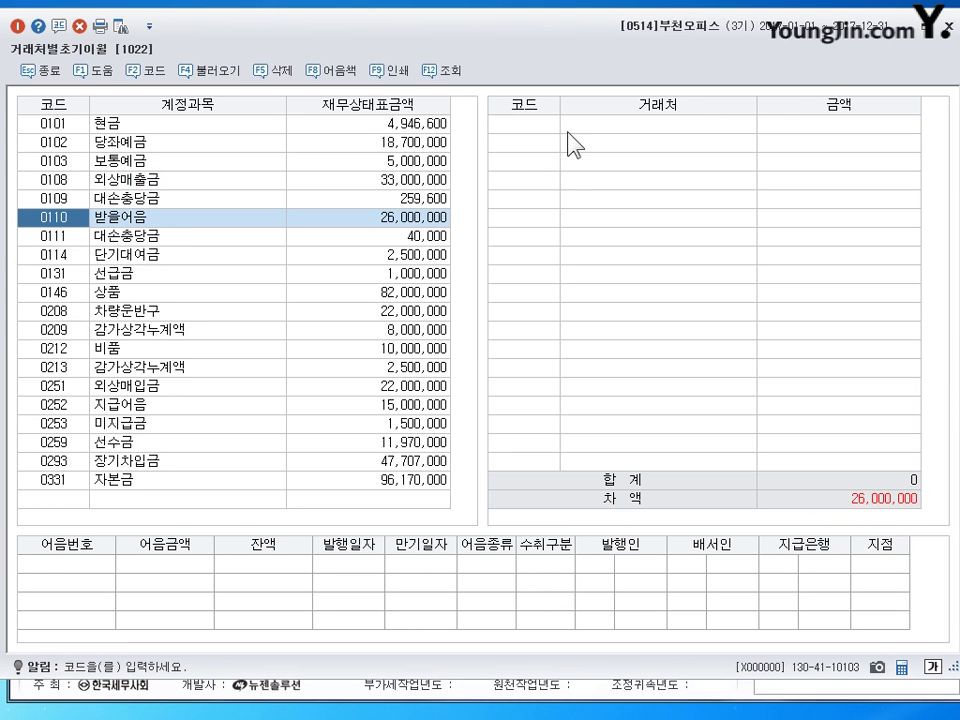
key("Return")
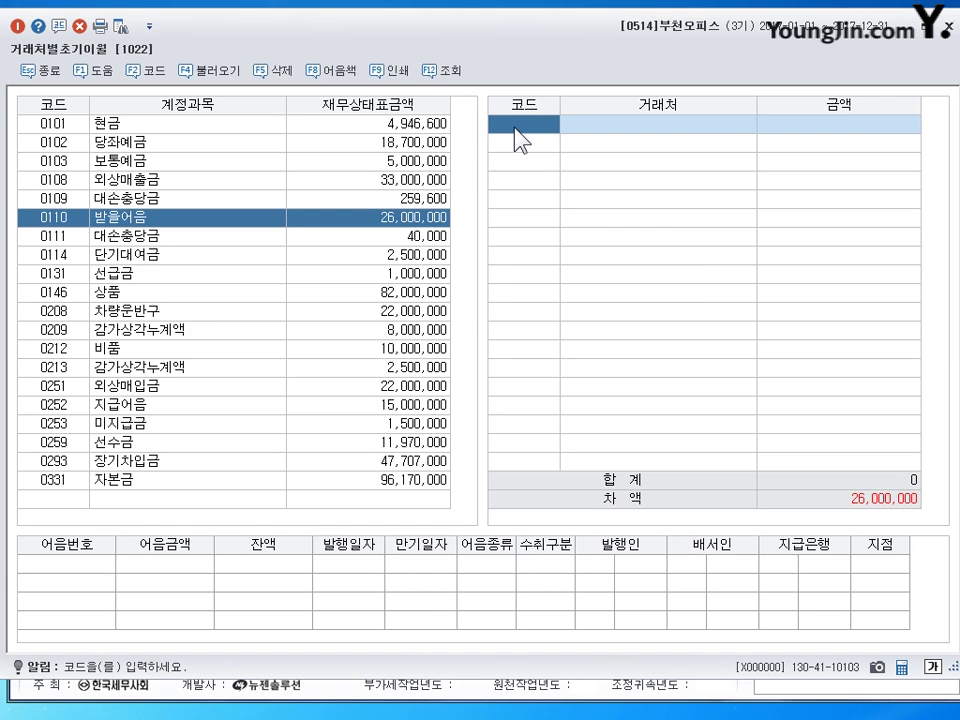
Allocate 받을어음's 26,000,000 to customer 06130 영남상회, then view the 선급금 breakdown.
left_click(516, 129)
type("영나")
key("Escape")
key("F2")
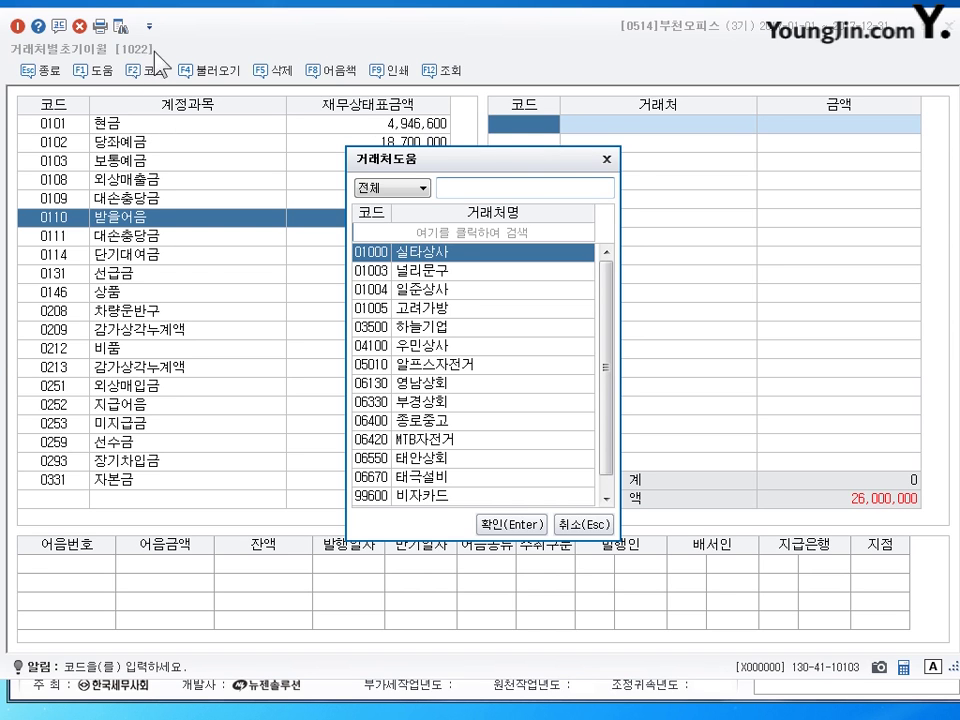
left_click(437, 384)
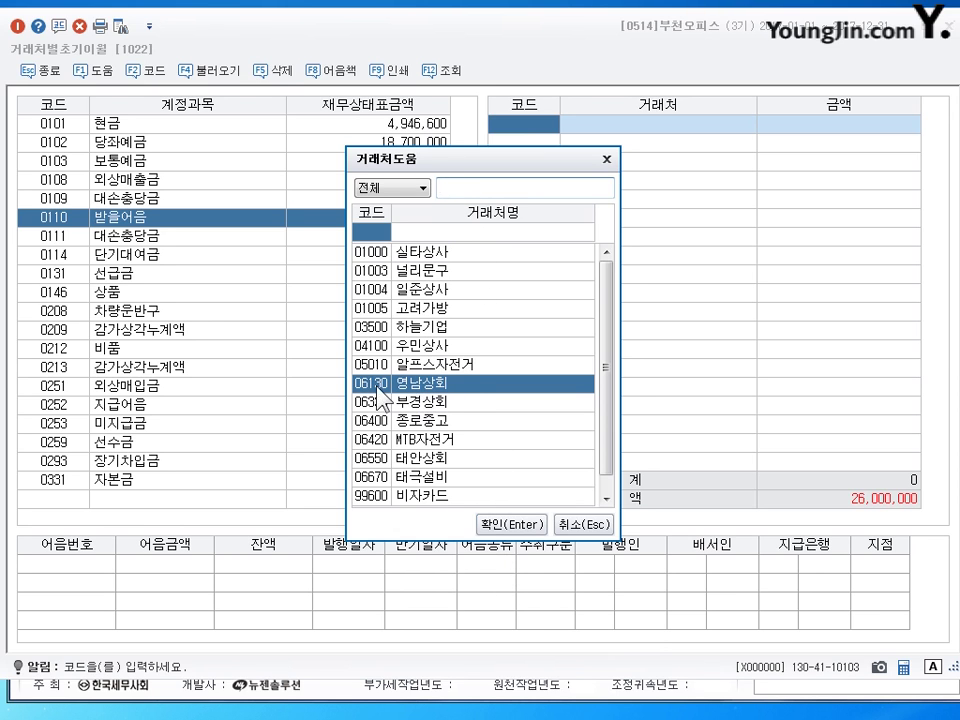
left_click(512, 523)
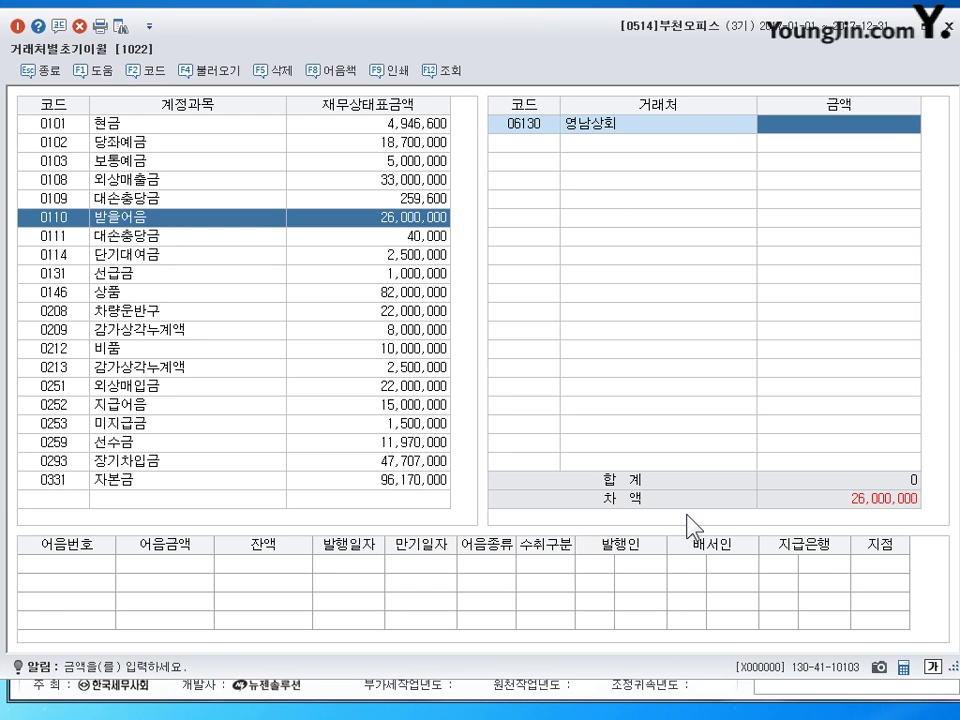
type("26000000")
key("Return")
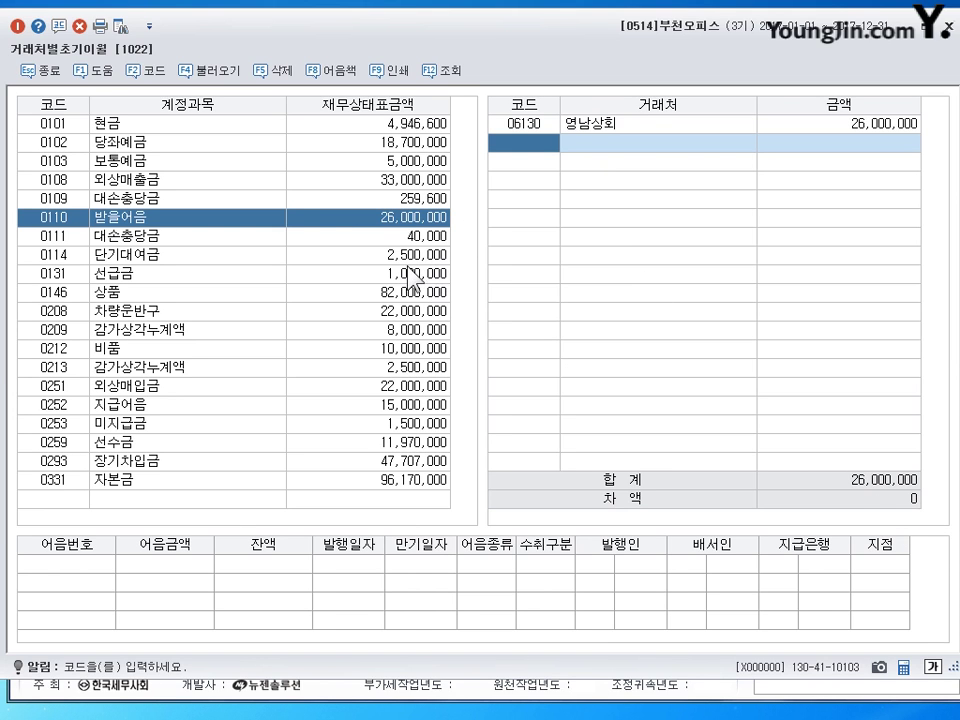
left_click(100, 276)
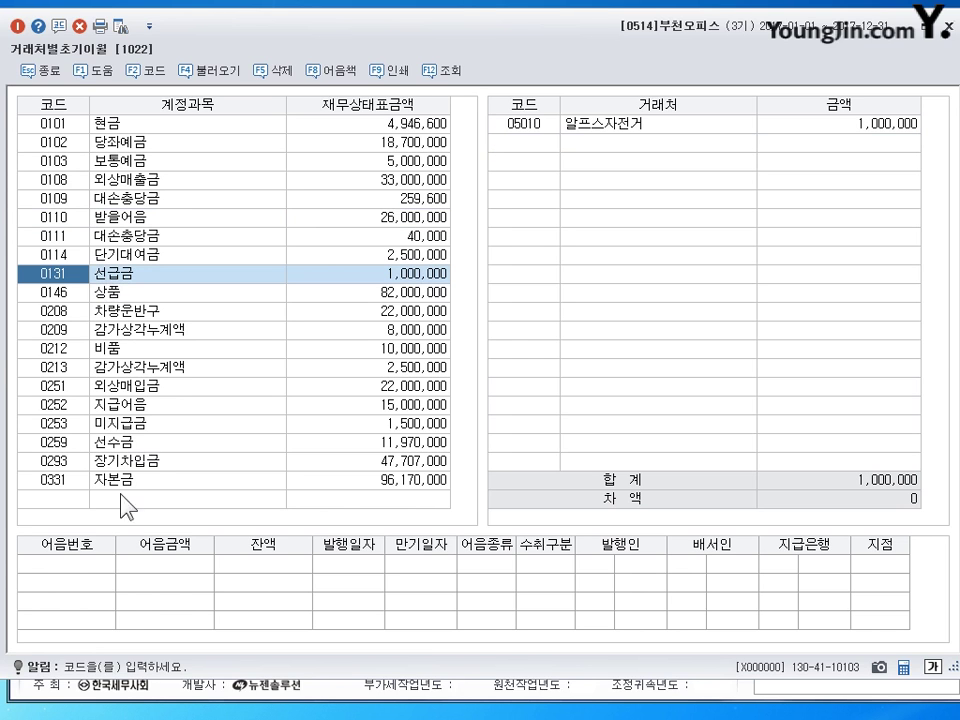
Under 지급어음 in 거래처별초기이월, select customer 06420 MTB자전거 from the lookup list.
left_click(118, 388)
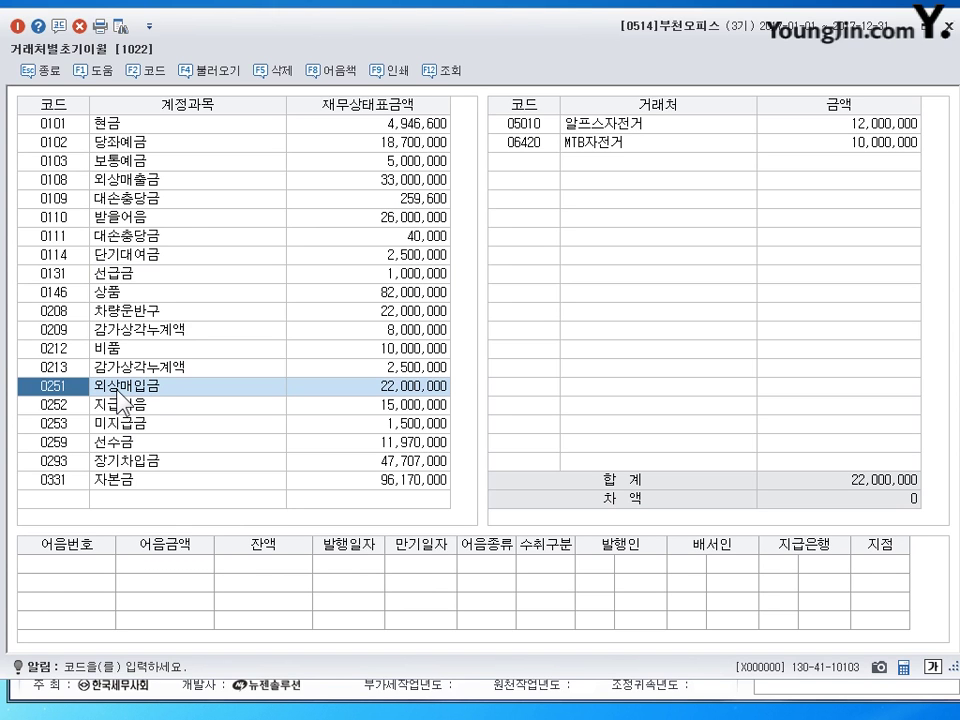
left_click(124, 408)
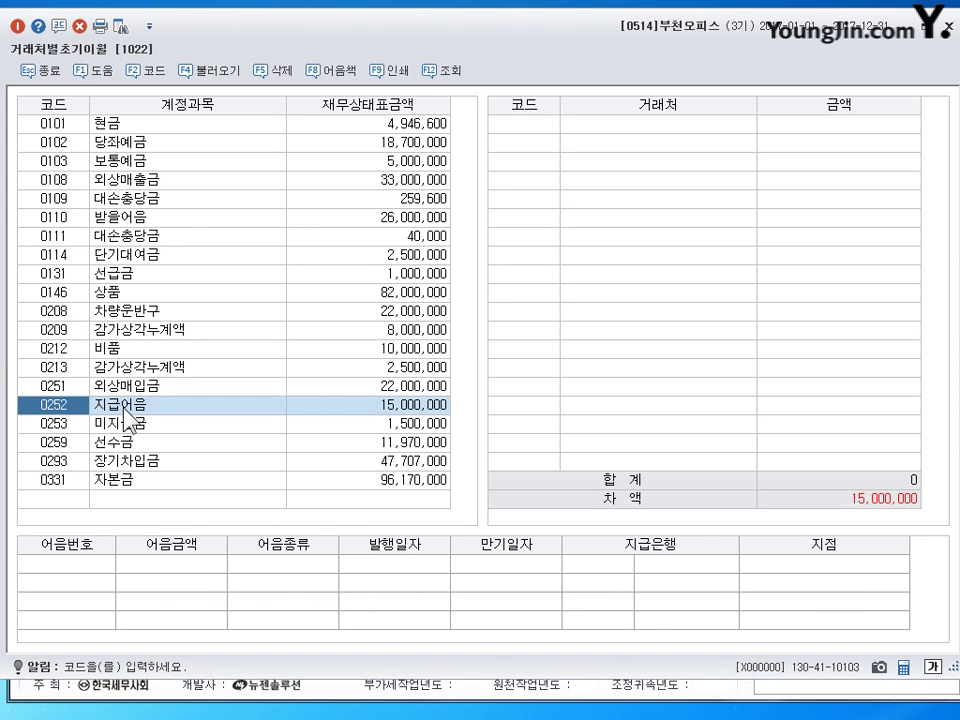
left_click(523, 123)
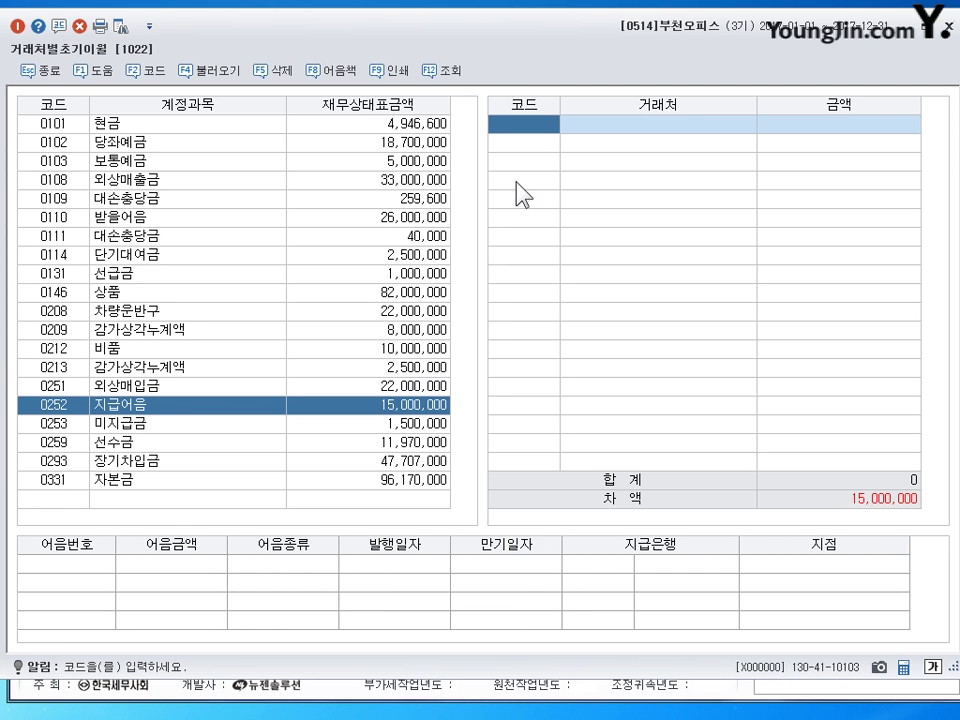
key("F2")
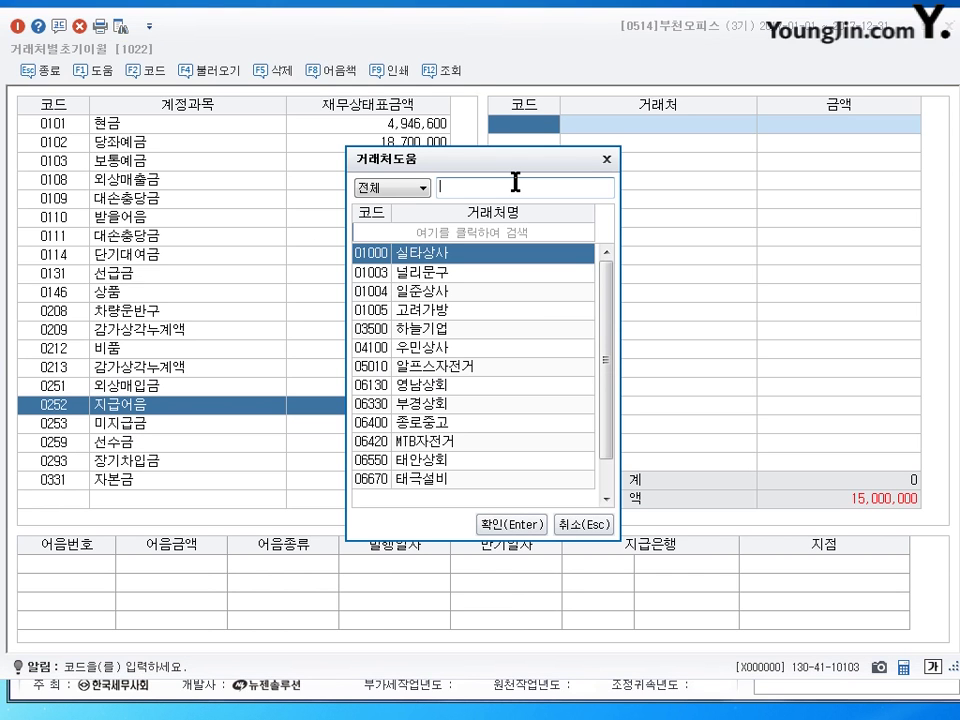
left_click(428, 441)
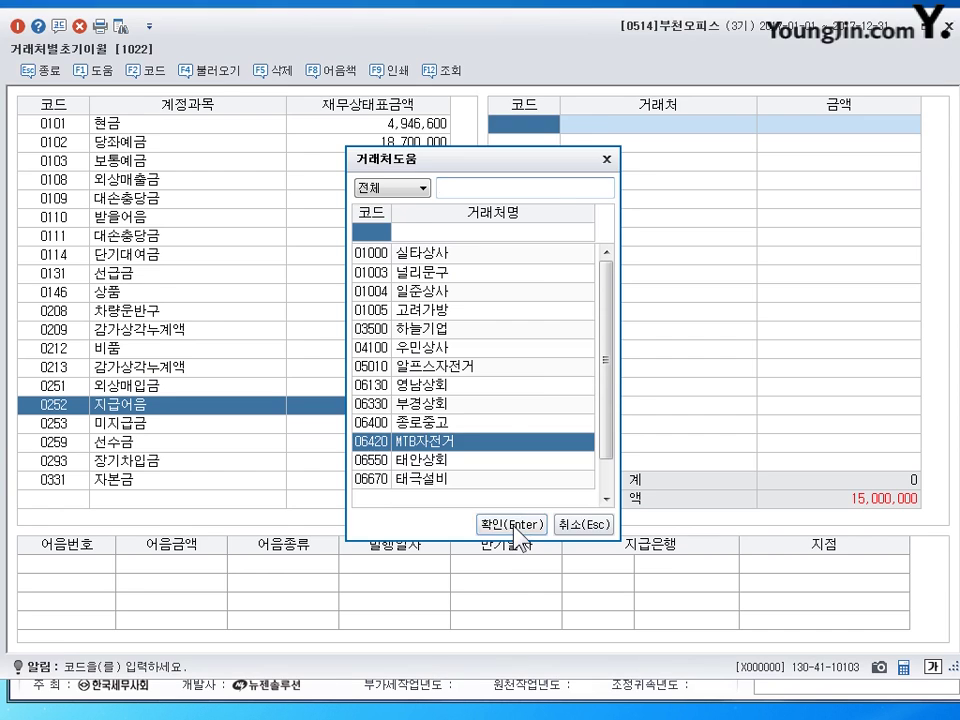
left_click(513, 525)
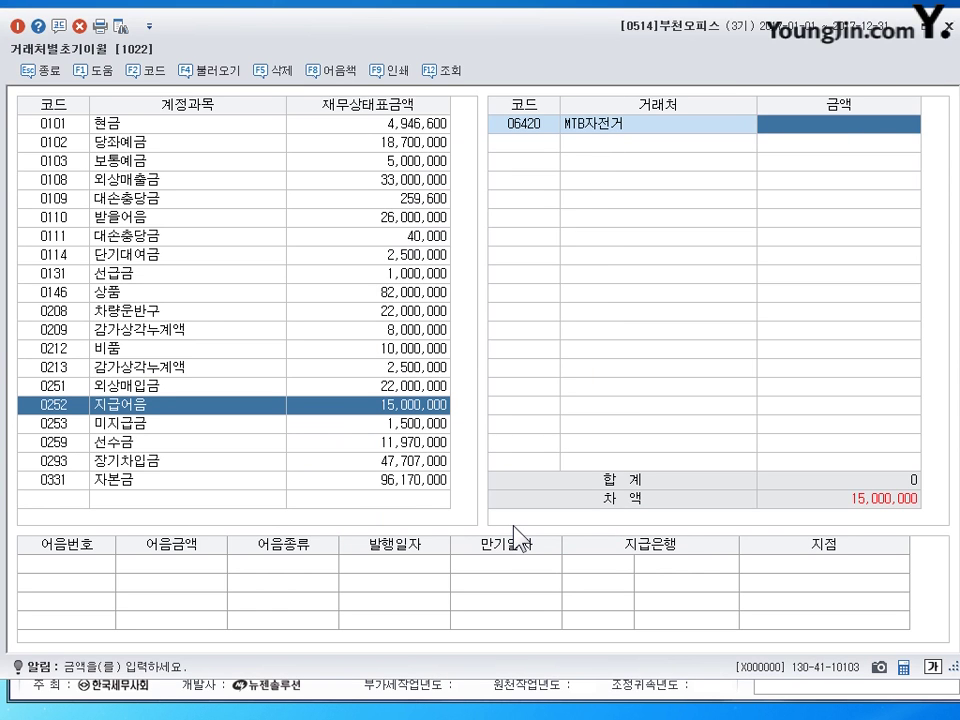
Set MTB자전거's amount to 15,000,000 instead of 1,500,000, then close the screen.
type("1500000")
key("Return")
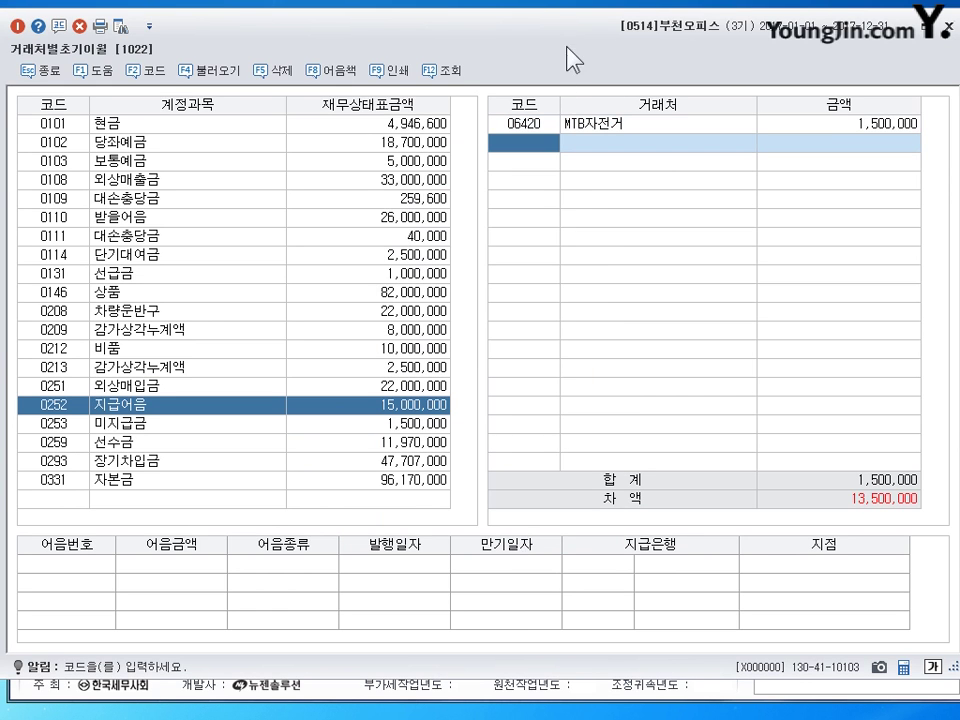
left_click(872, 130)
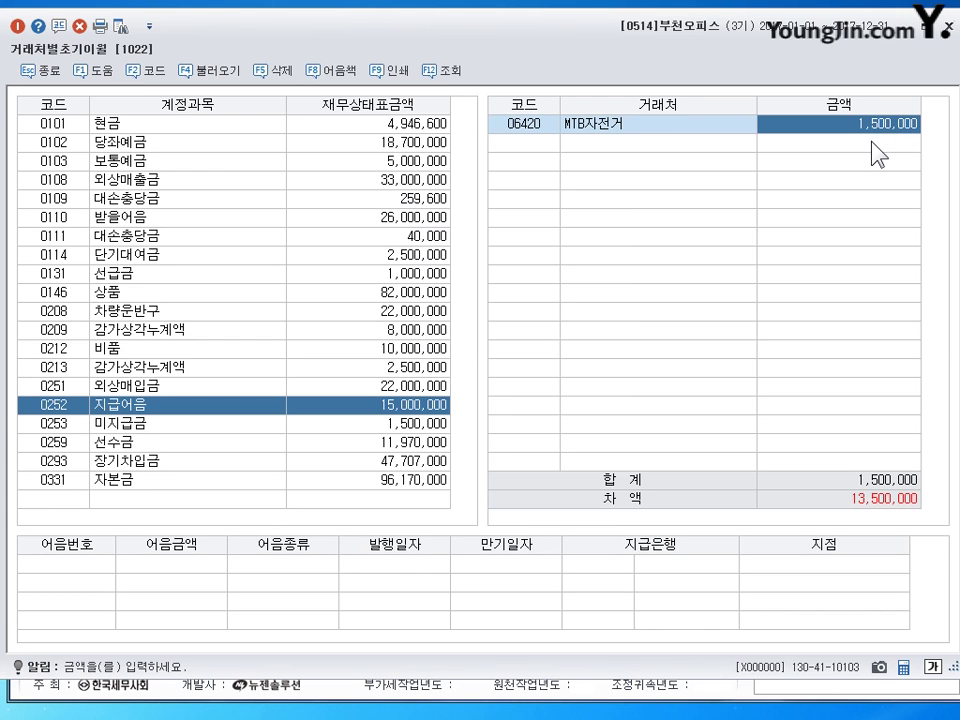
type("15000000")
key("Return")
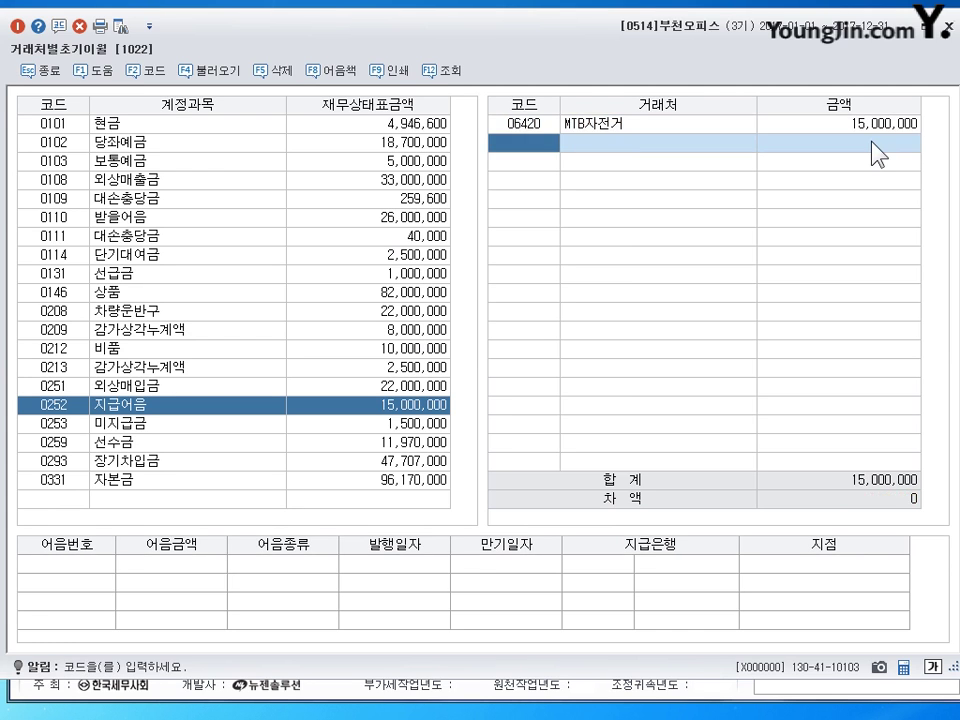
key("shift+Tab")
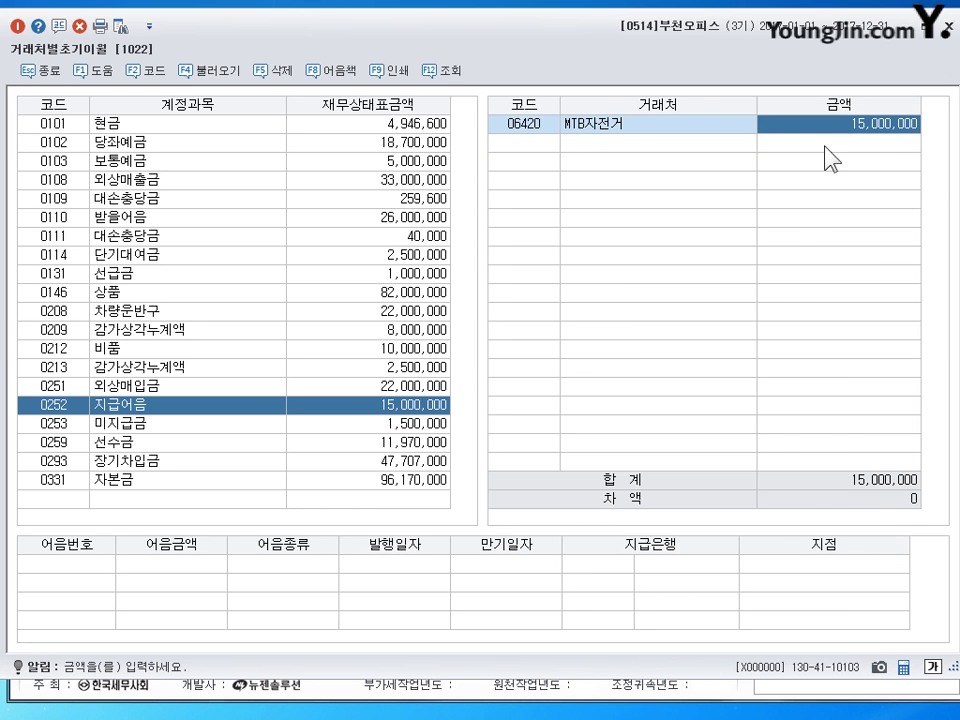
left_click(948, 26)
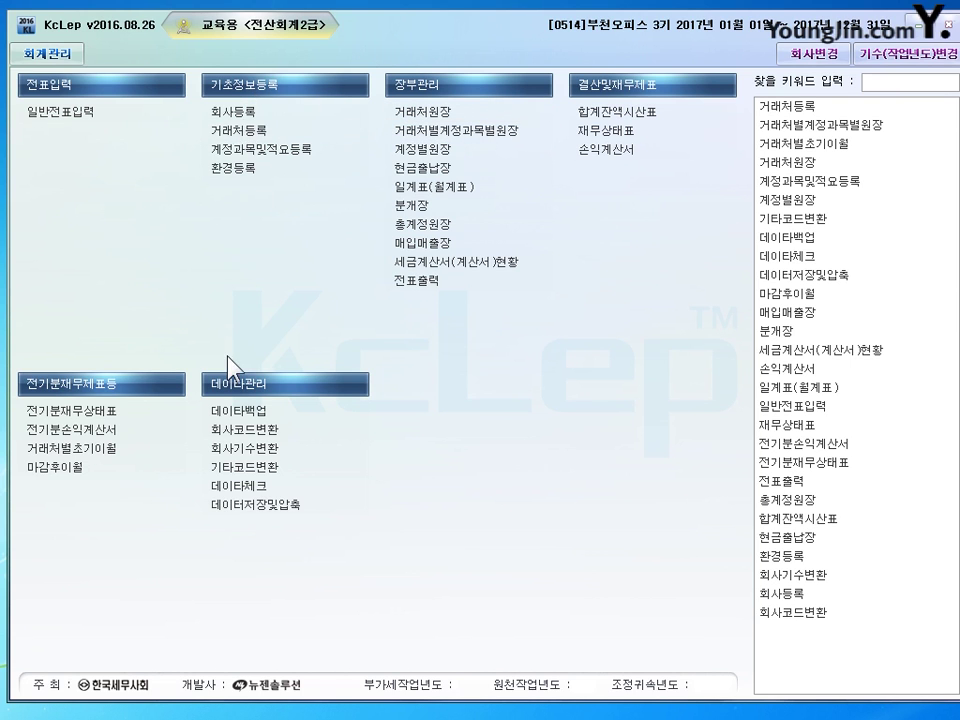
In 거래처등록, add customer 03002 대신상회 as type 동시 with its business registration number.
left_click(239, 130)
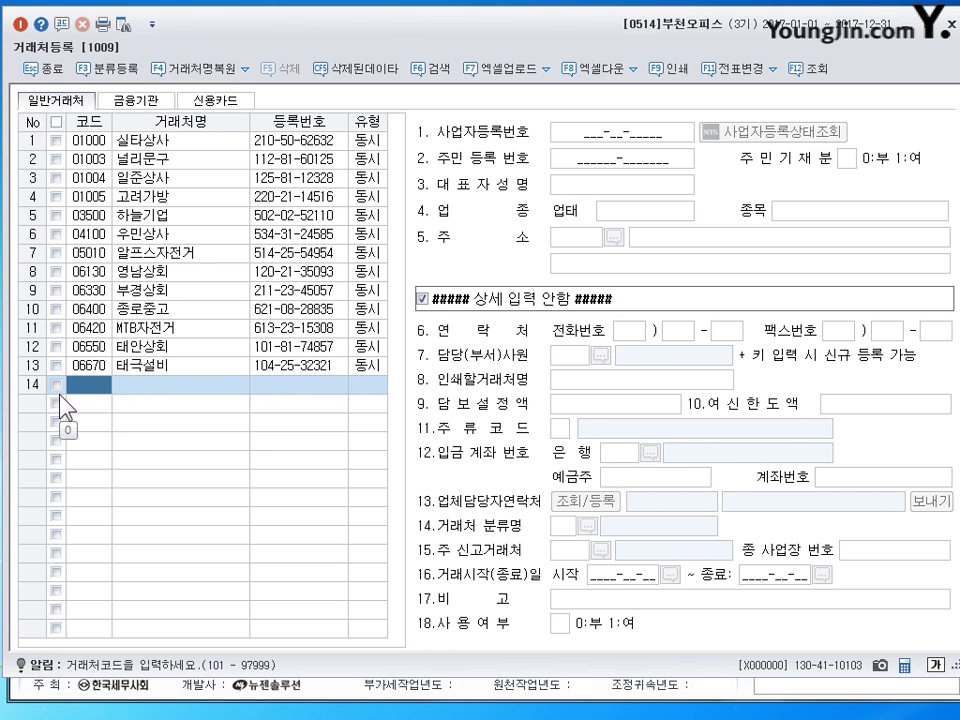
type("03002")
key("Return")
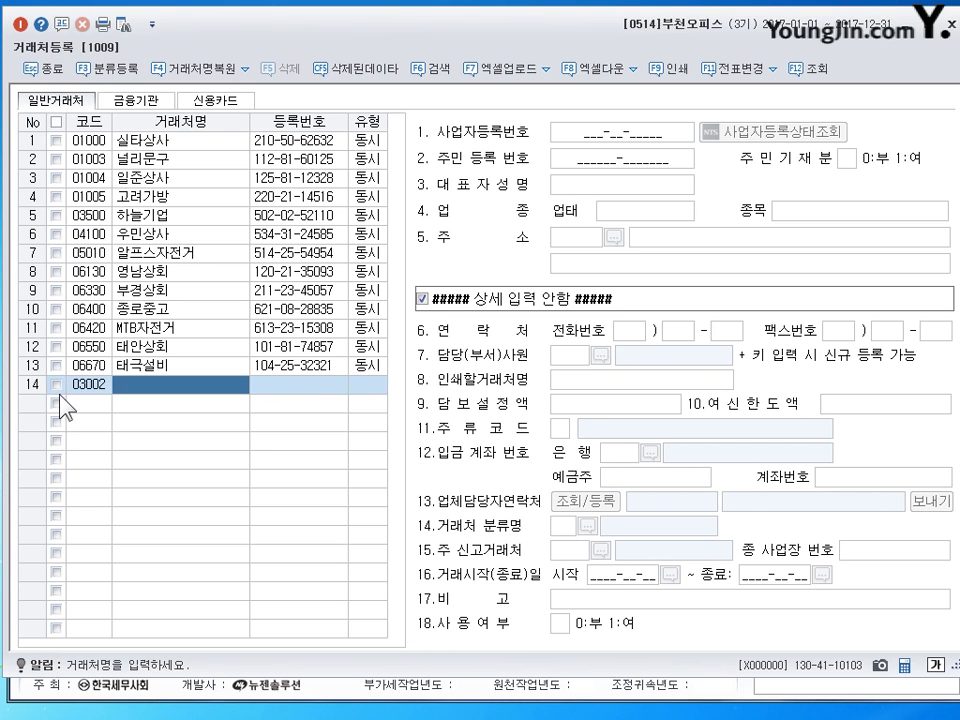
type("대신상회")
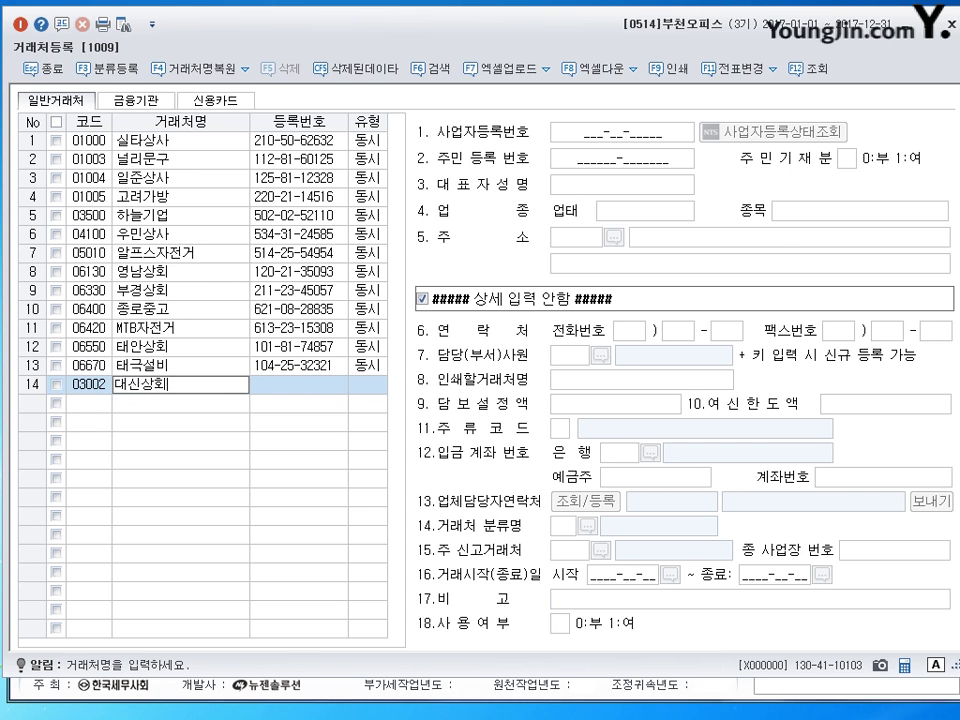
key("Return")
key("Return")
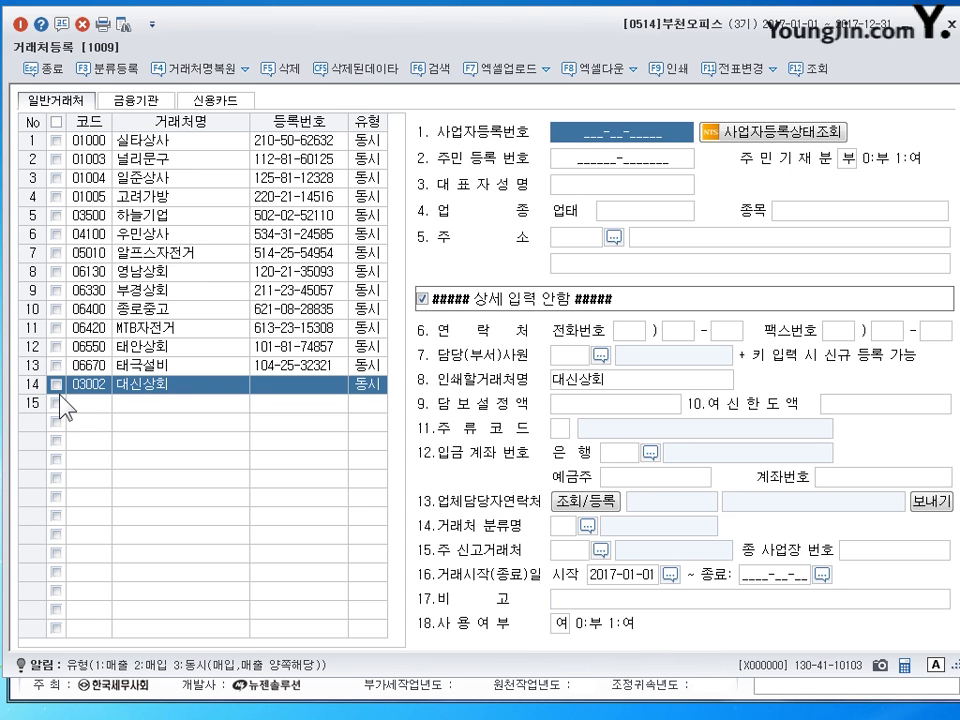
type("107-31-")
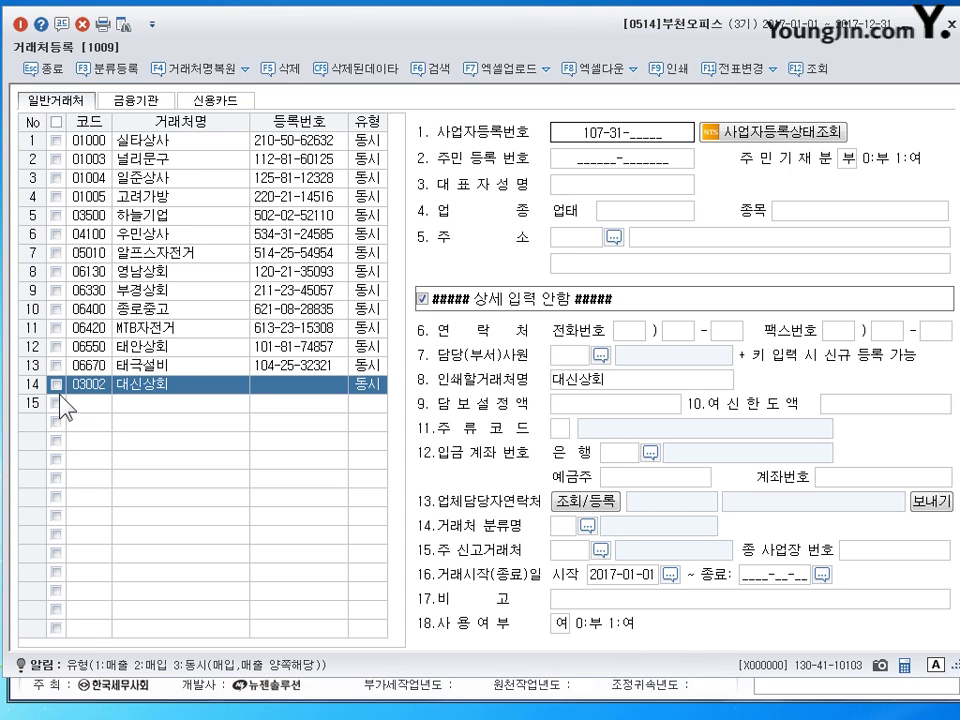
type("25214")
key("Return")
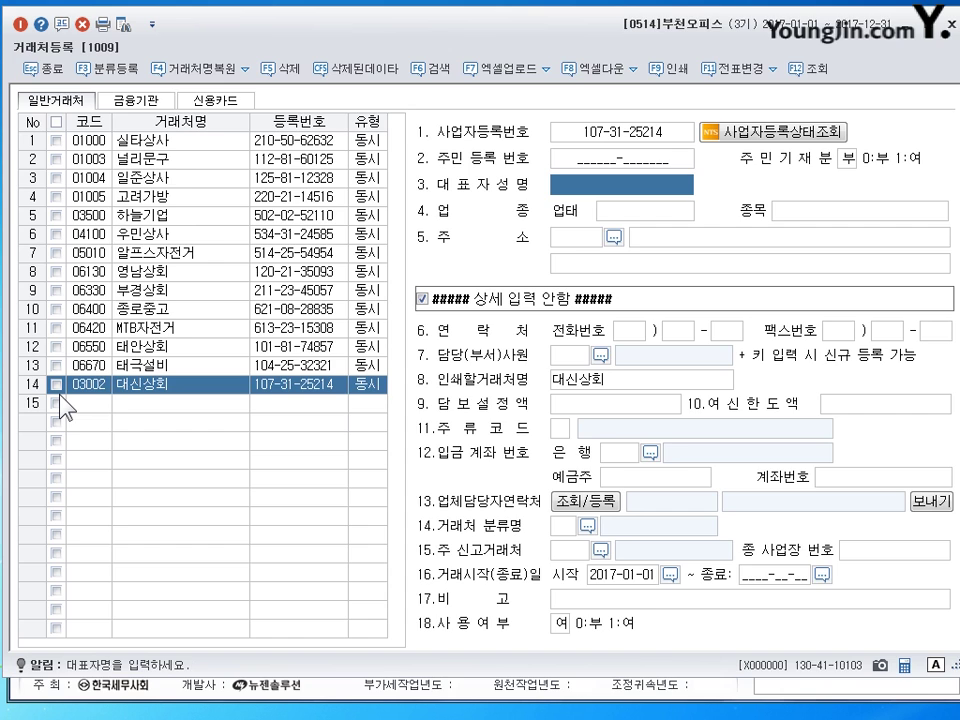
Enter 대신상회's representative name, 업태 도, 소매 and 종목 자전거 및 자전거부품.
type("초")
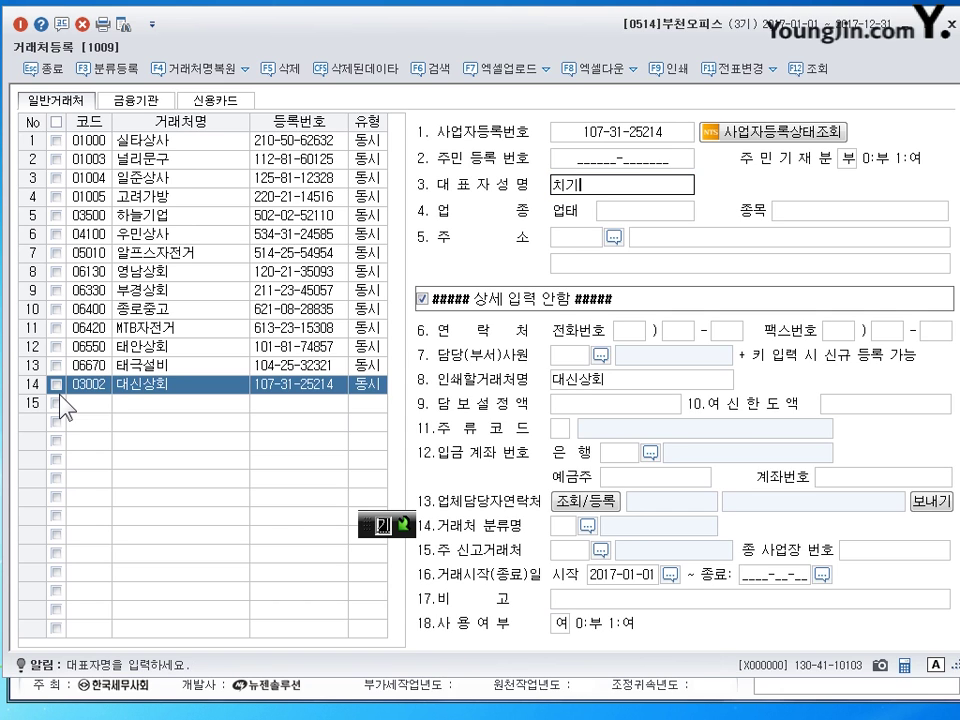
type("기수")
key("Return")
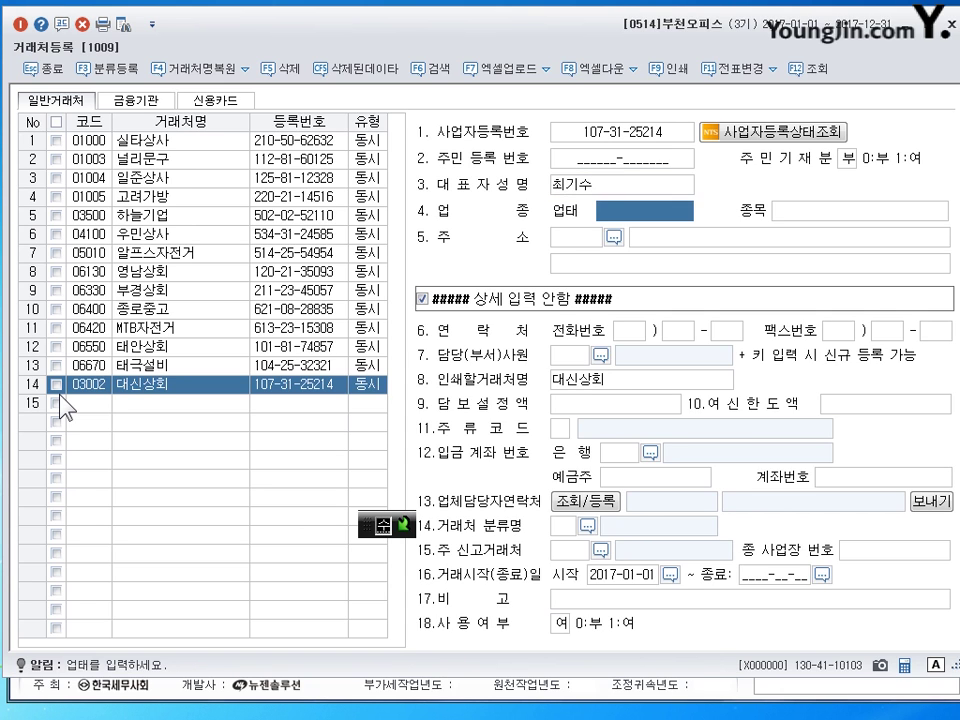
type("ㄷㅗ,")
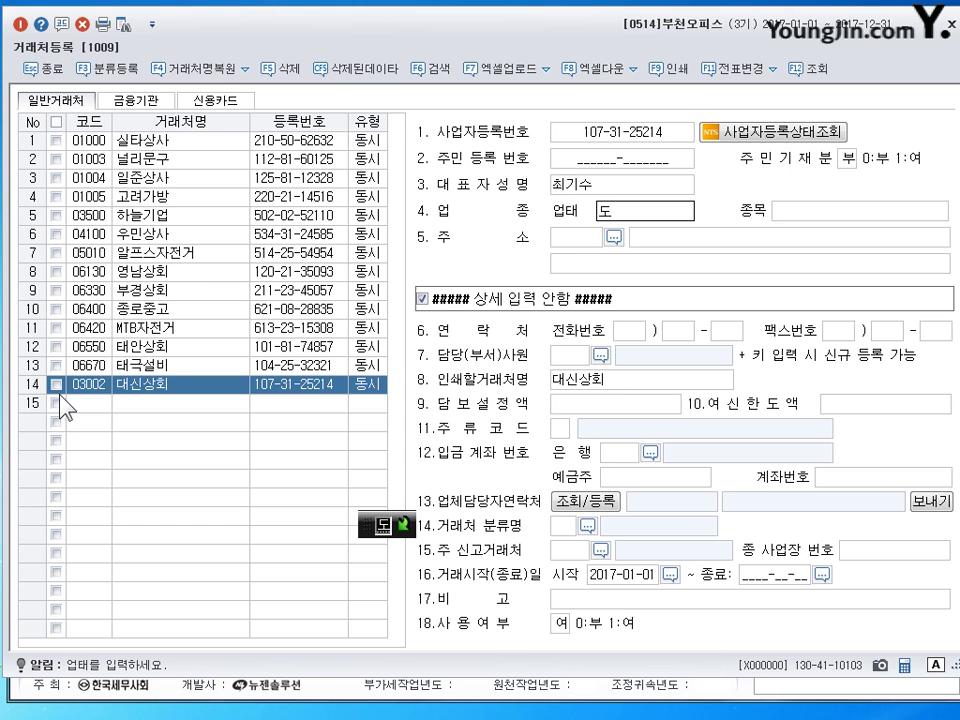
type(" 소매")
key("Return")
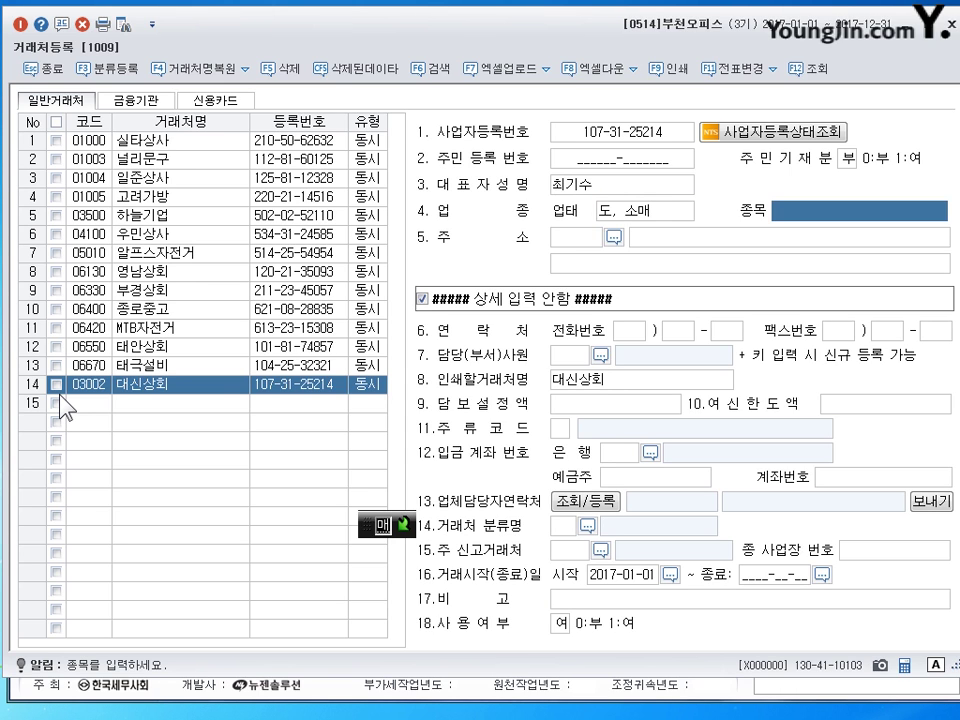
type("자전거 및 ")
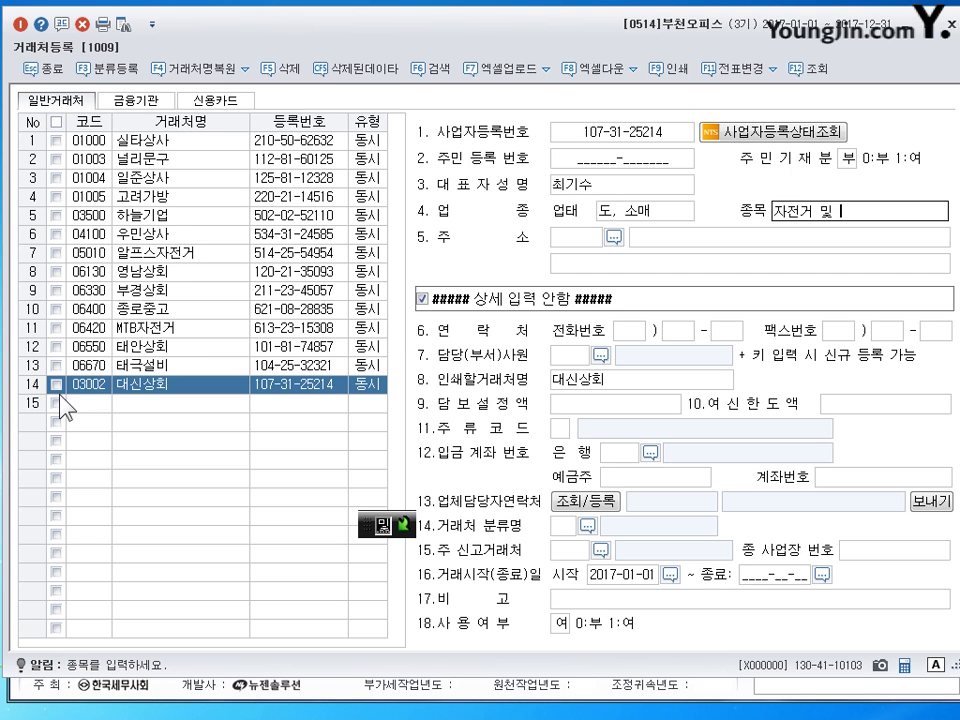
type("자전거부품")
key("Return")
Enter 대신상회's business address, then close the customer registration screen.
type("서울특별시")
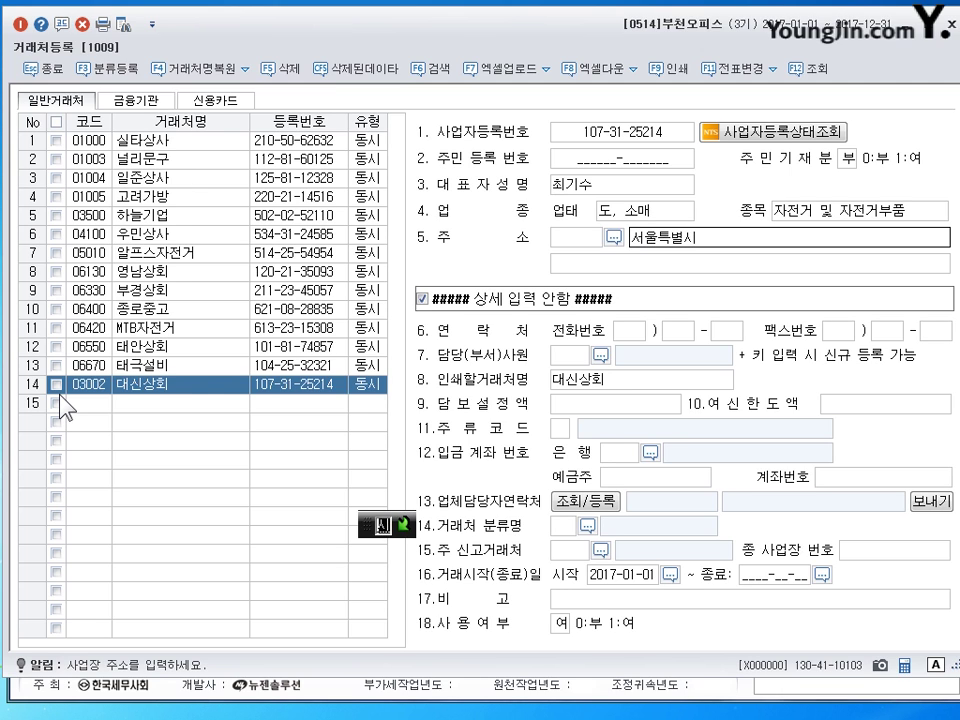
type(" 영ㄷ")
type("등포구 ㅇ")
type("영등포로")
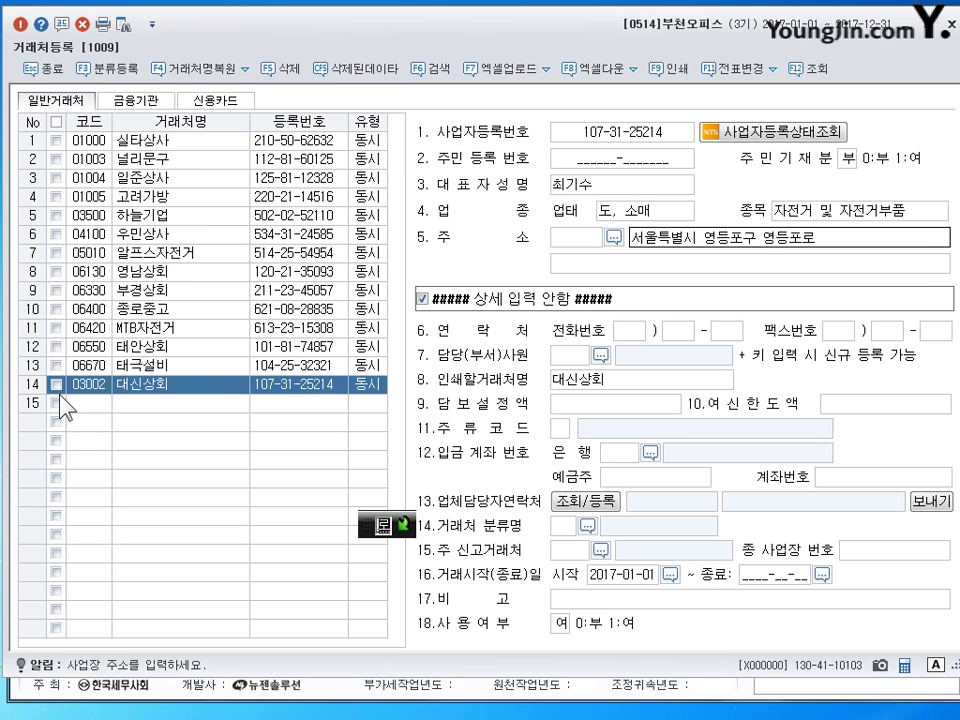
type(" 112(당산동2가)")
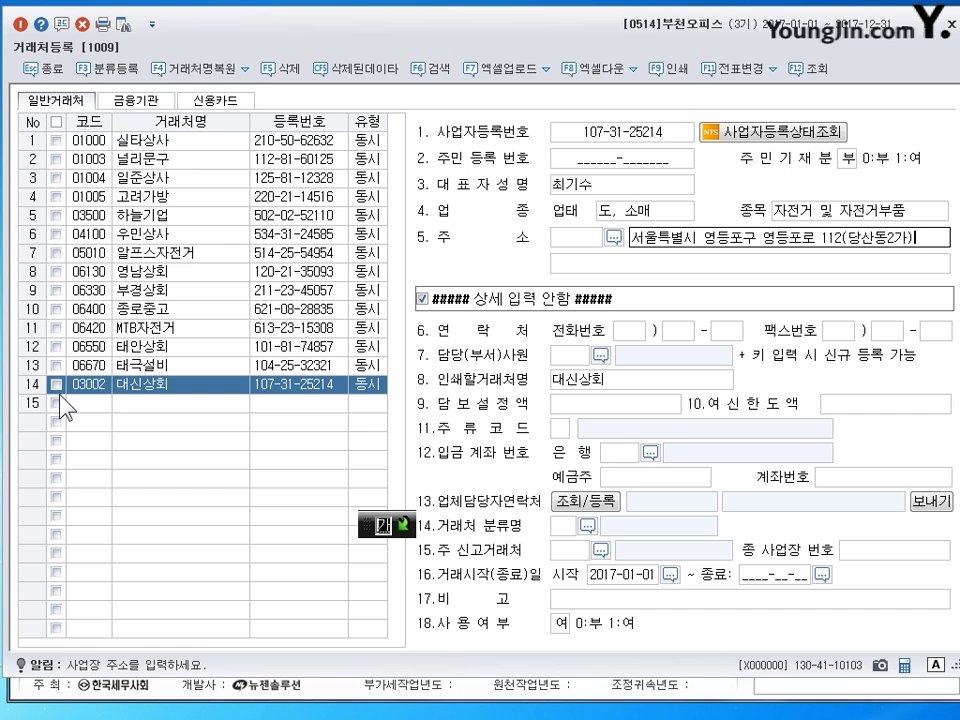
key("Return")
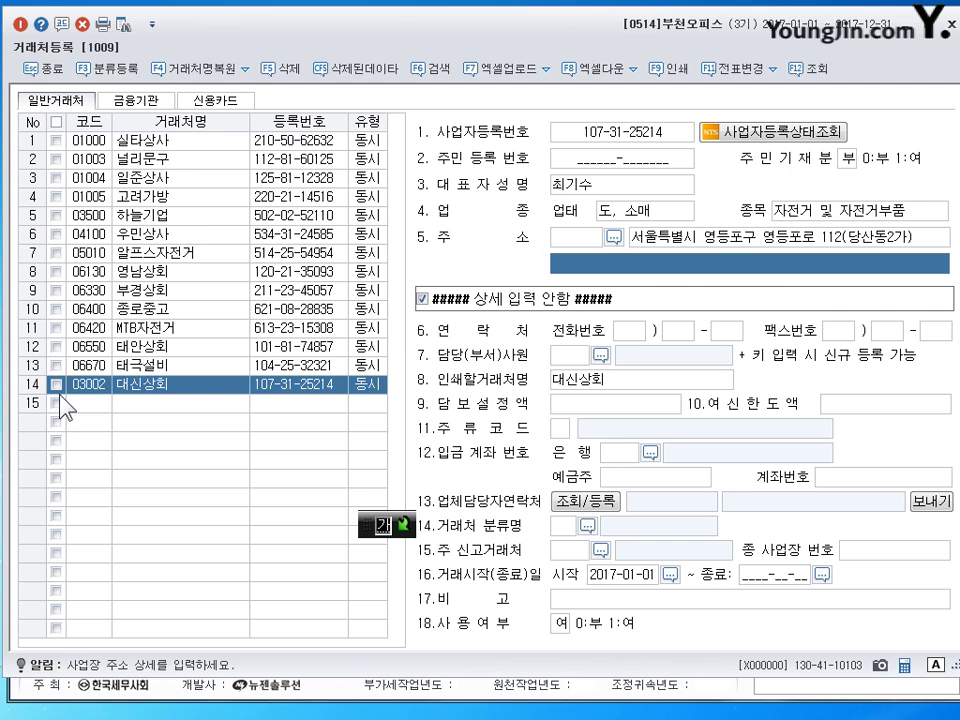
left_click(727, 245)
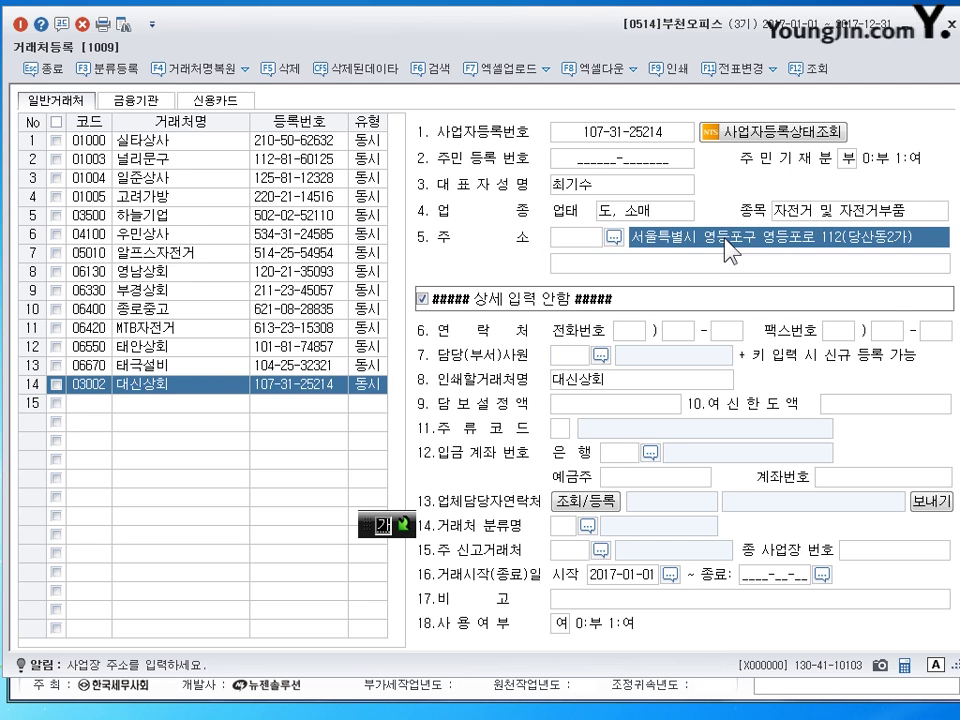
left_click(714, 256)
left_click(719, 246)
left_click(716, 262)
left_click(686, 241)
left_click(603, 267)
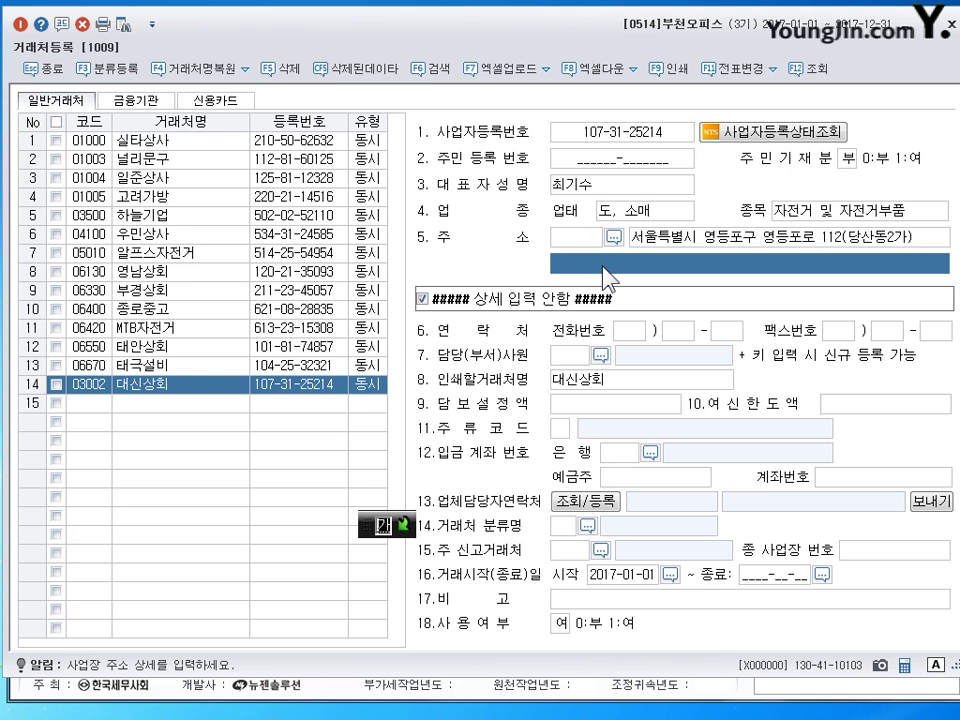
key("Escape")
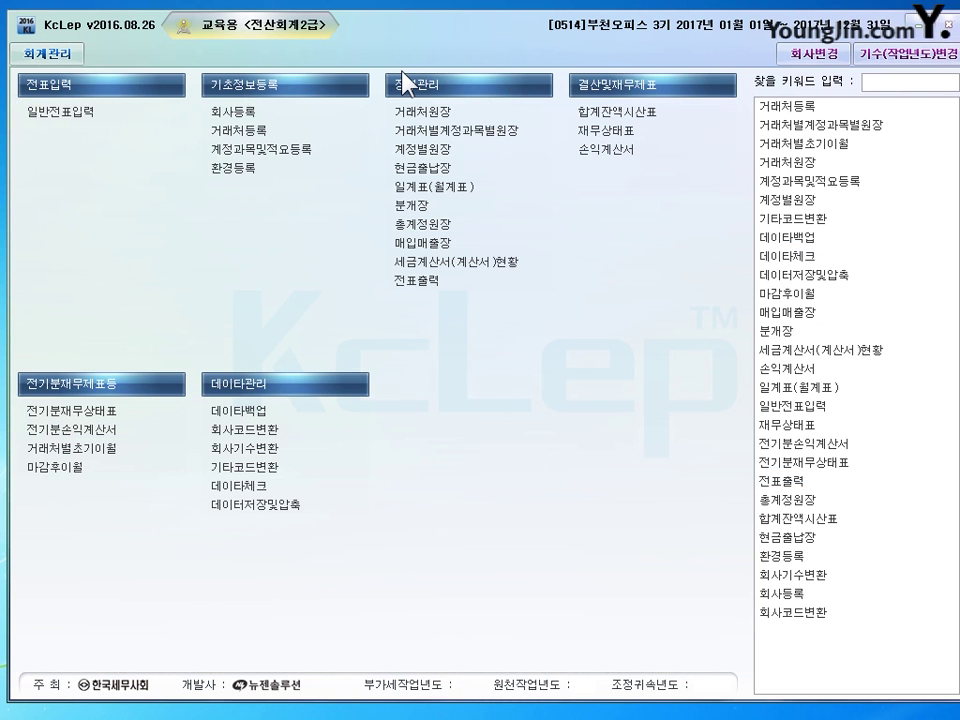
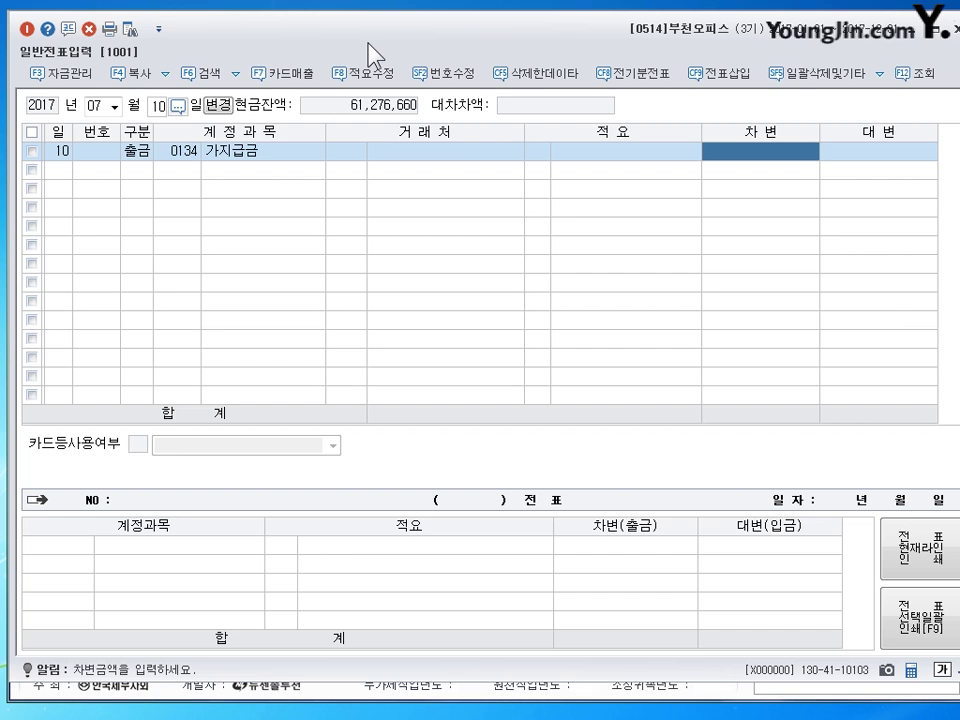
Enter 100,000 as the July 10 가지급금 cash payment and commit the line.
type("1000000")
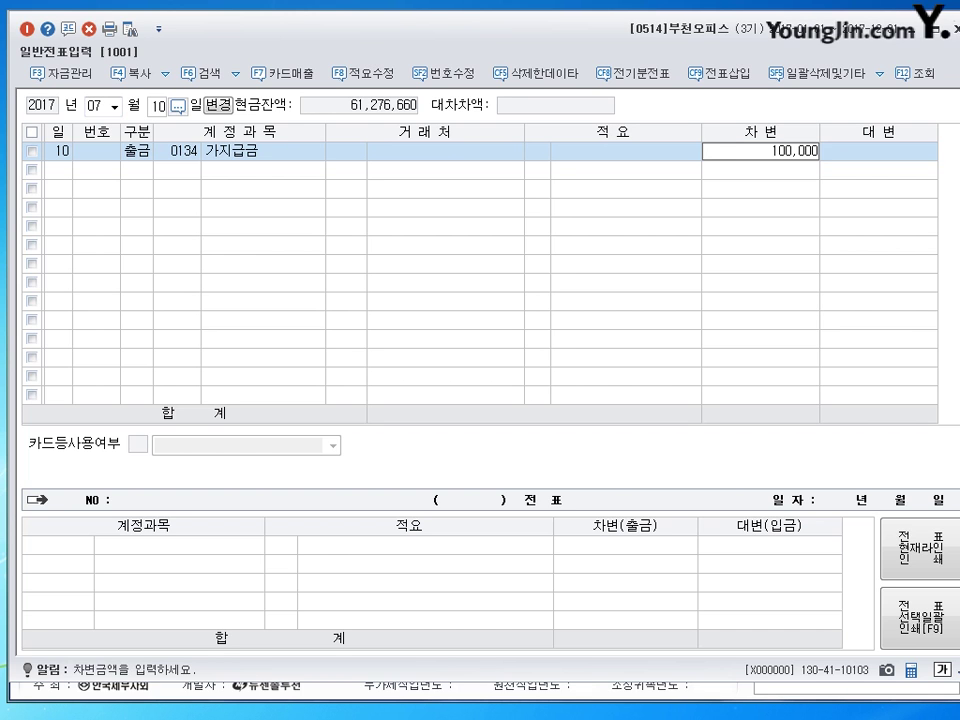
key("Return")
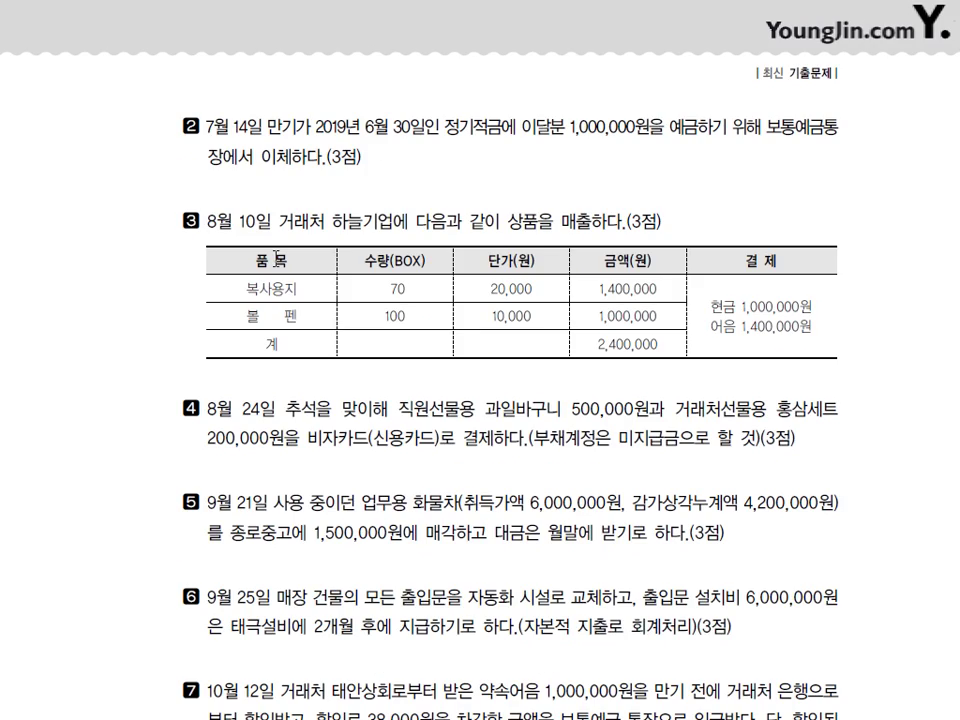
Underline question 2's 2019 maturity date and note within-one-year and after-one-year around it.
scroll(415, 130, "down", 1)
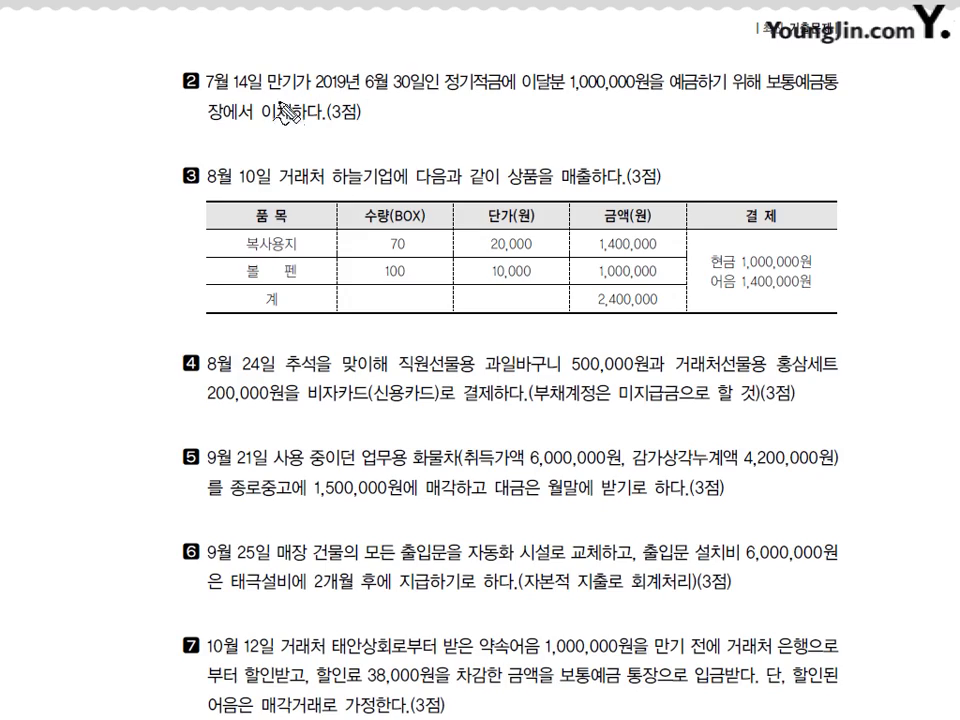
left_click_drag(268, 95, 385, 93)
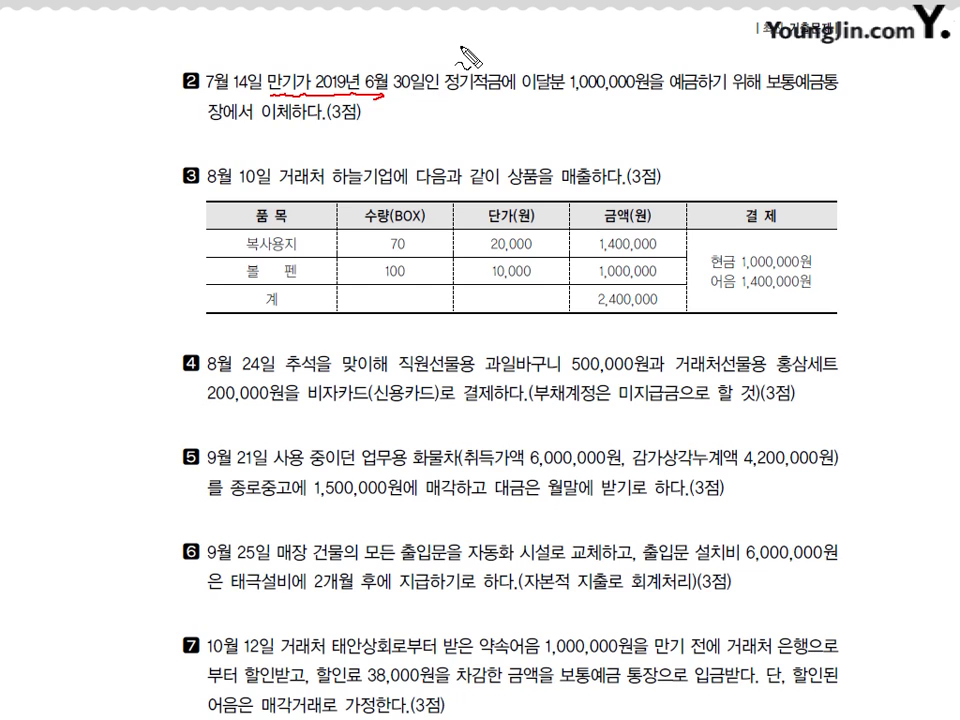
mouse_move(440, 42)
left_mouse_down()
mouse_move(444, 56)
mouse_move(462, 50)
mouse_move(463, 59)
mouse_move(493, 50)
left_mouse_up()
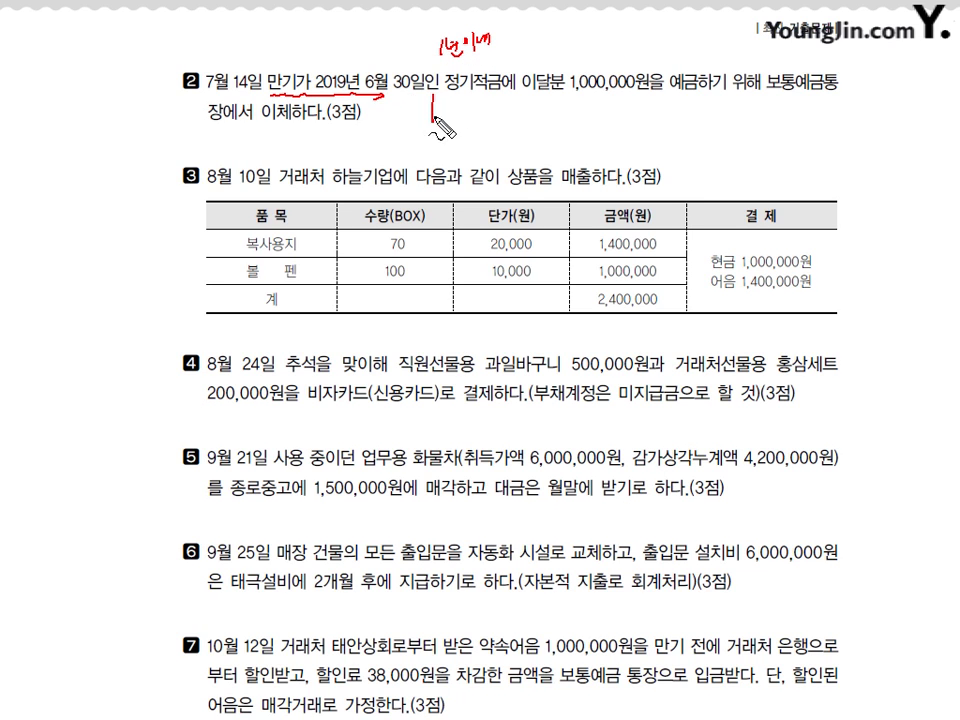
left_click_drag(437, 102, 438, 122)
mouse_move(442, 100)
left_mouse_down()
mouse_move(450, 118)
mouse_move(460, 110)
mouse_move(472, 122)
mouse_move(485, 102)
left_mouse_up()
left_click_drag(479, 105, 488, 112)
left_click_drag(480, 113, 480, 121)
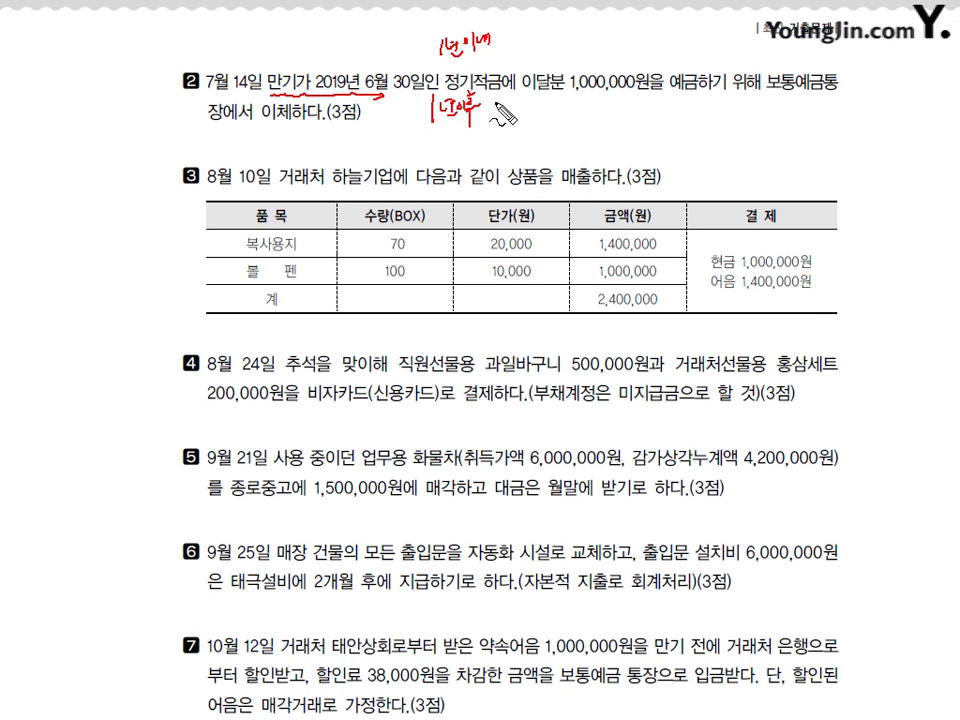
Write the deposit account name and another after-one-year note, clear the ink, and return to KcLep.
mouse_move(490, 114)
left_mouse_down()
mouse_move(500, 128)
mouse_move(588, 118)
left_mouse_up()
left_click_drag(576, 121, 589, 130)
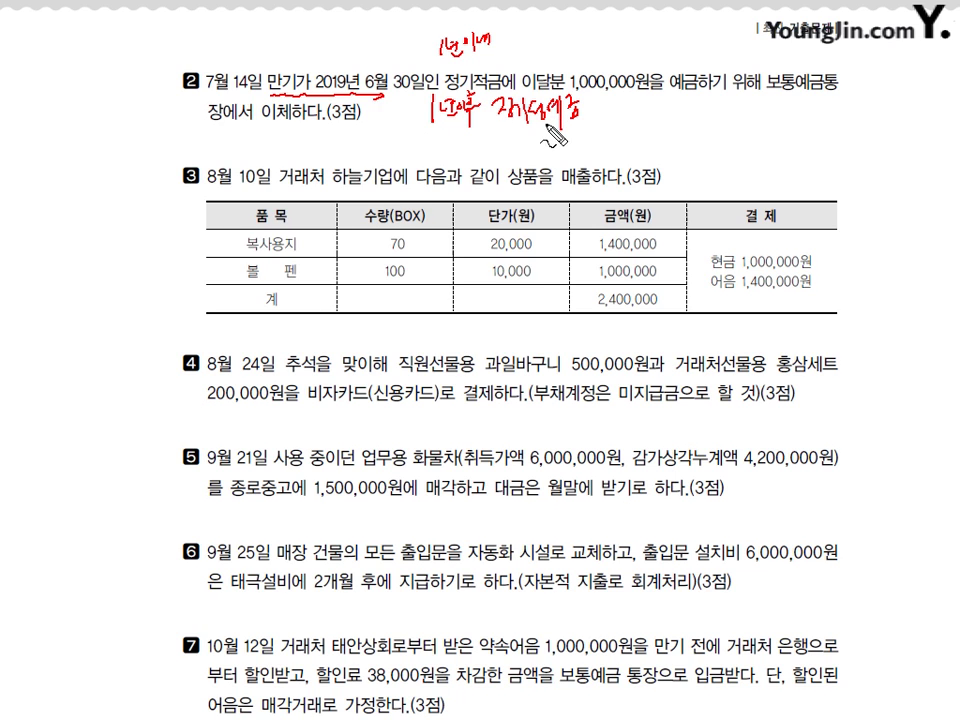
left_click_drag(474, 78, 512, 112)
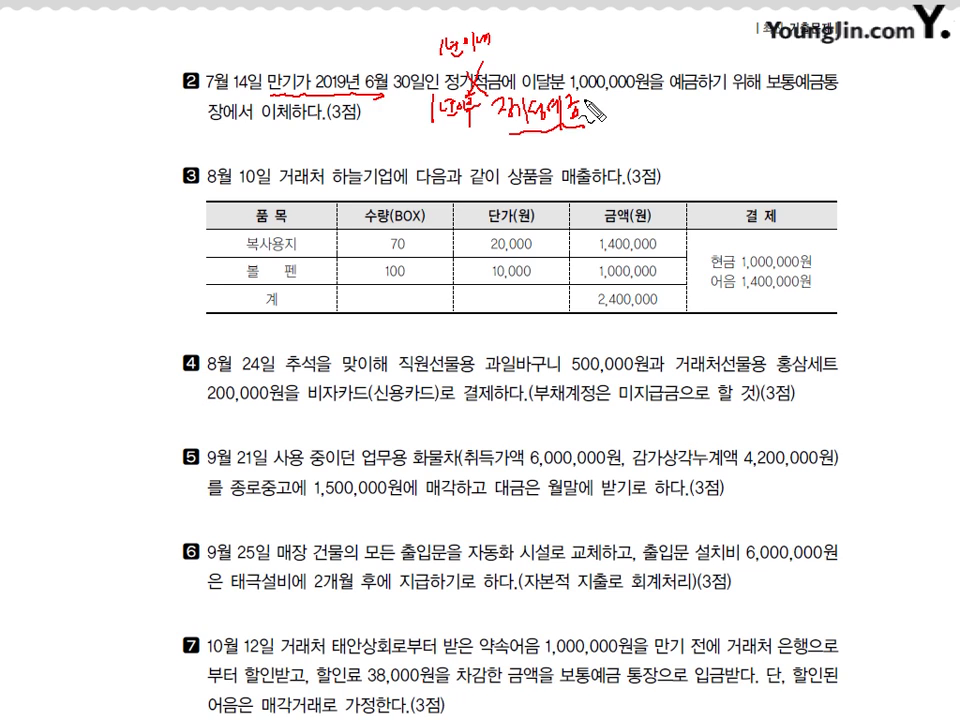
mouse_move(678, 108)
left_mouse_down()
mouse_move(676, 132)
mouse_move(737, 126)
left_mouse_up()
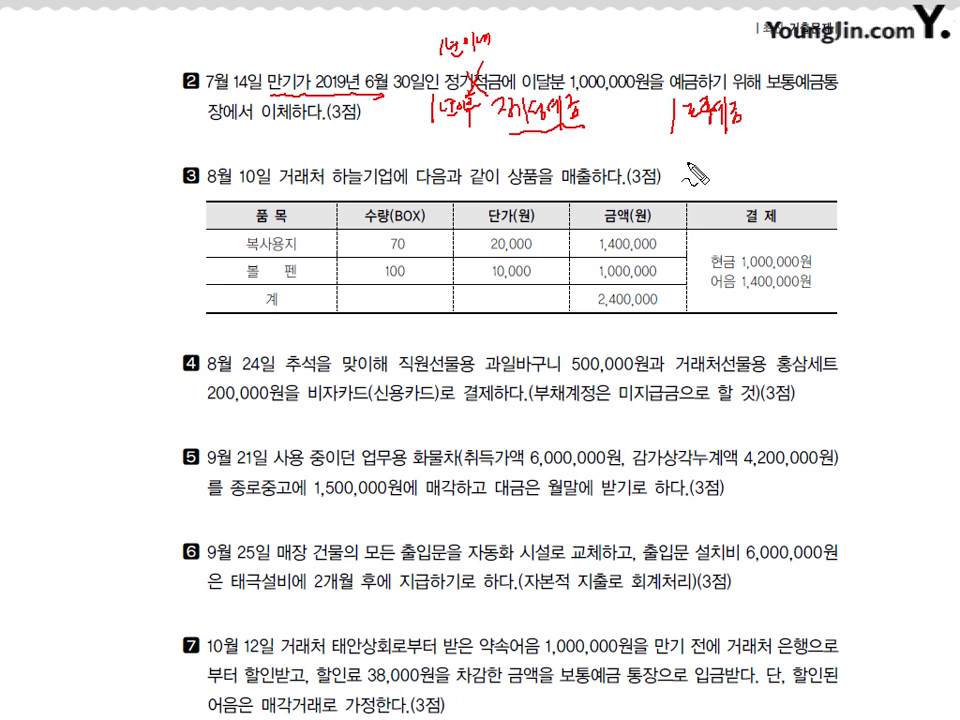
key("Escape")
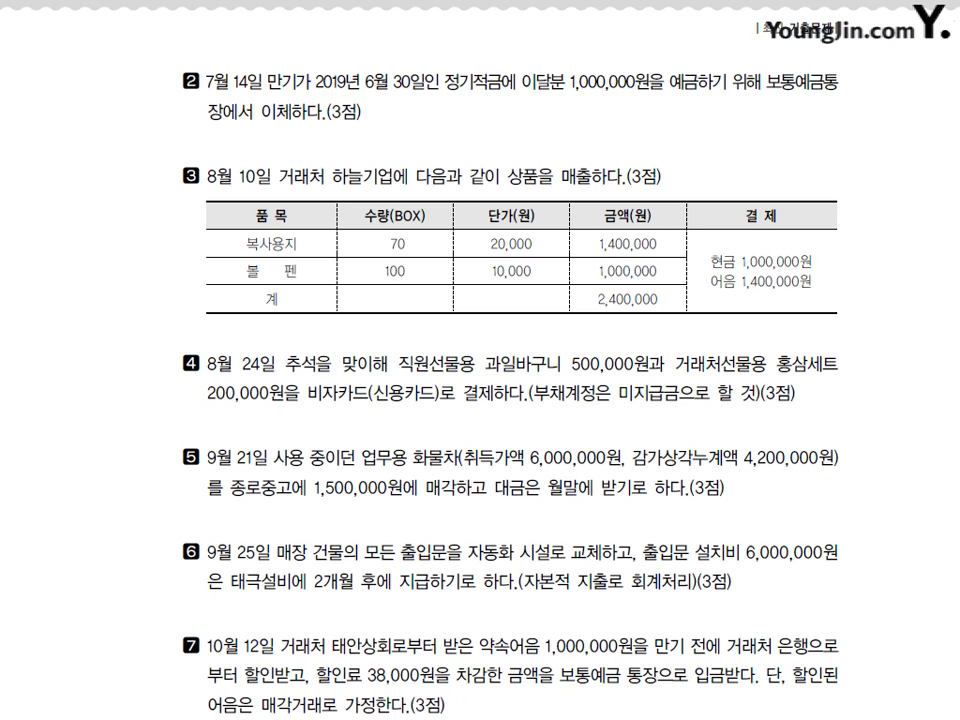
key("alt+Tab")
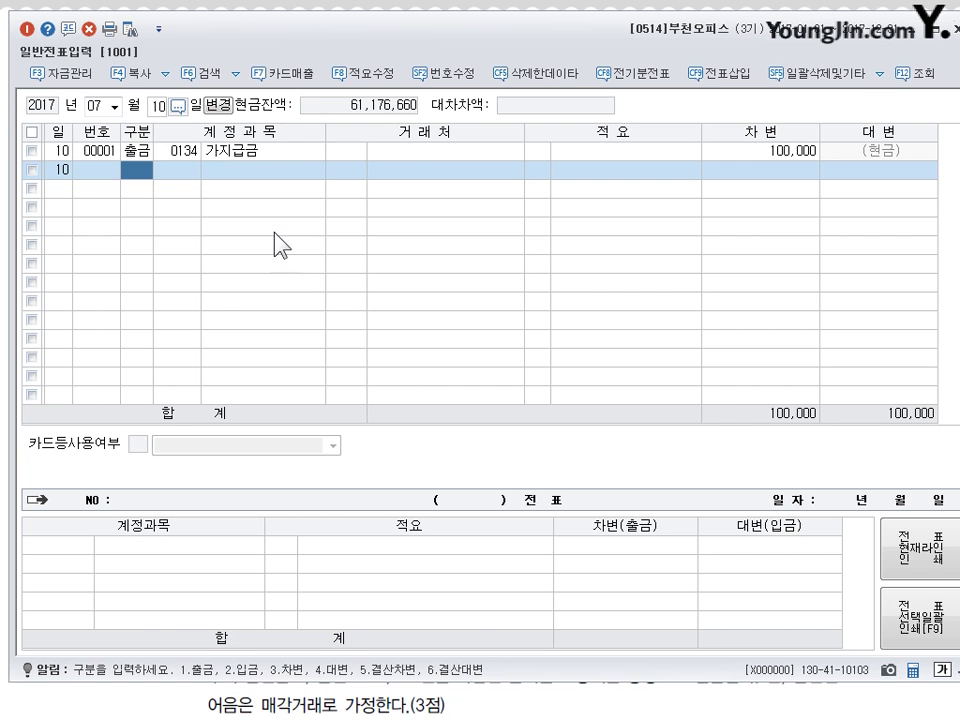
On July 14, debit 0176 장기성예금 1,000,000 and credit 0103 보통예금.
left_click(155, 106)
type("1")
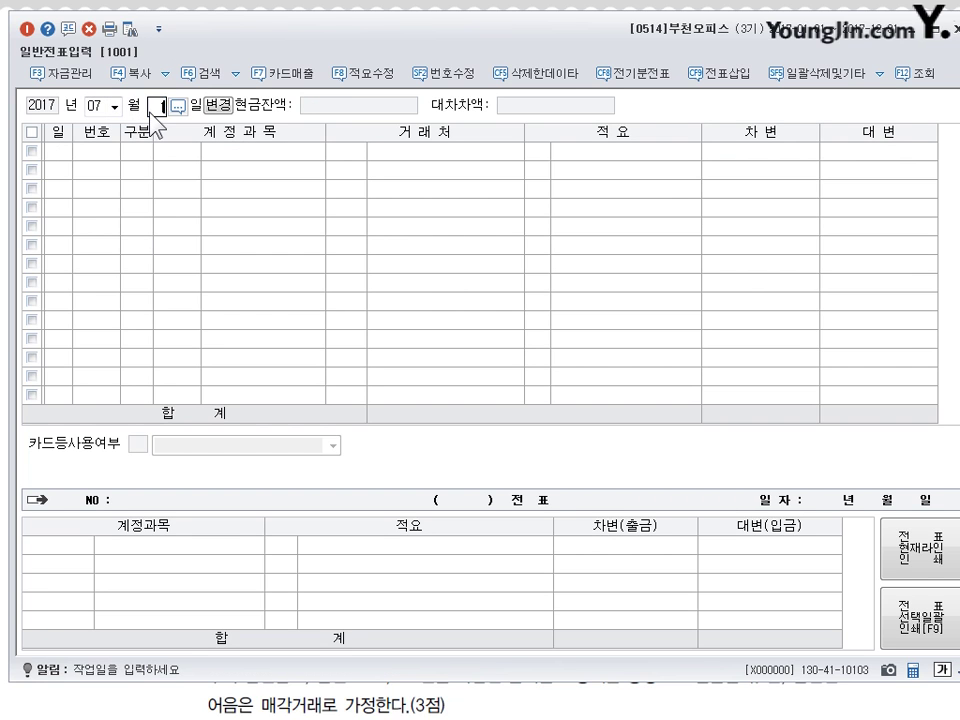
type("4")
key("Return")
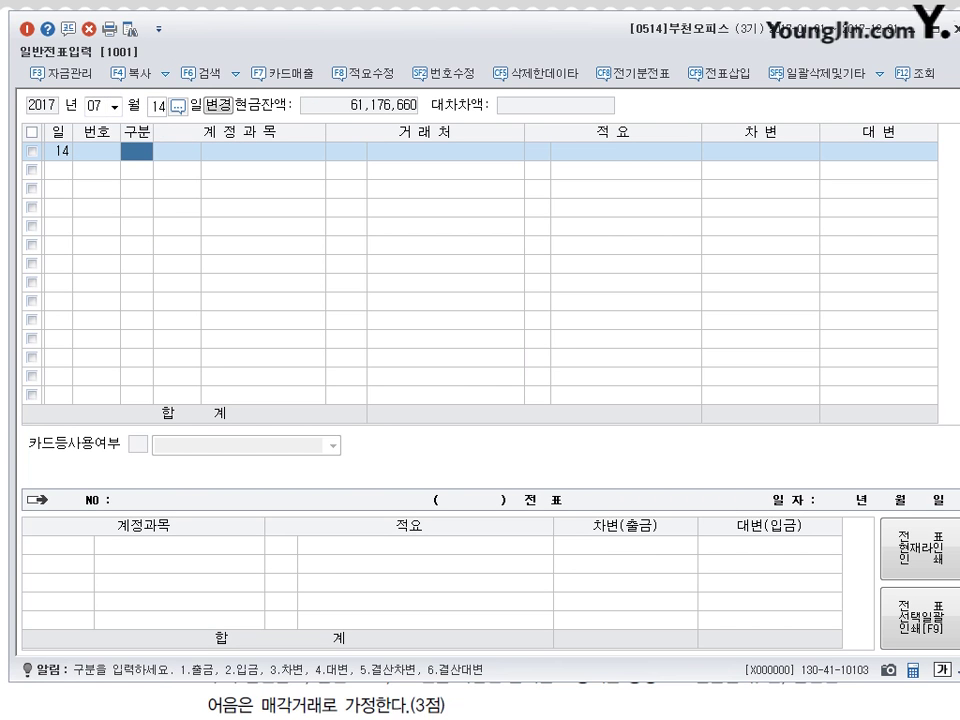
type("3")
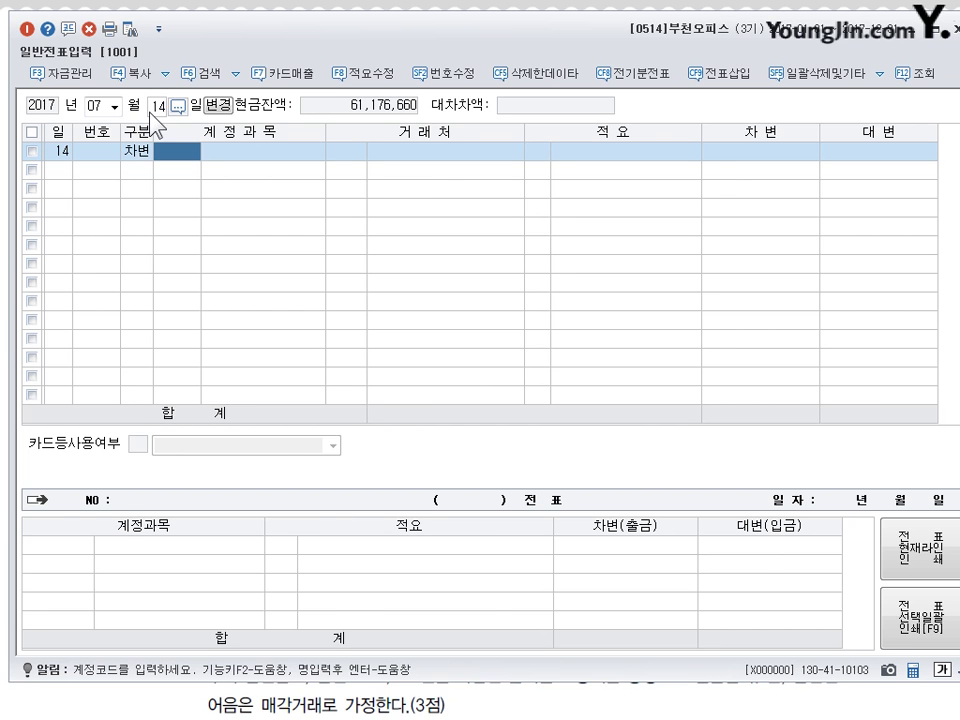
type("176")
key("Return")
key("Return")
key("Return")
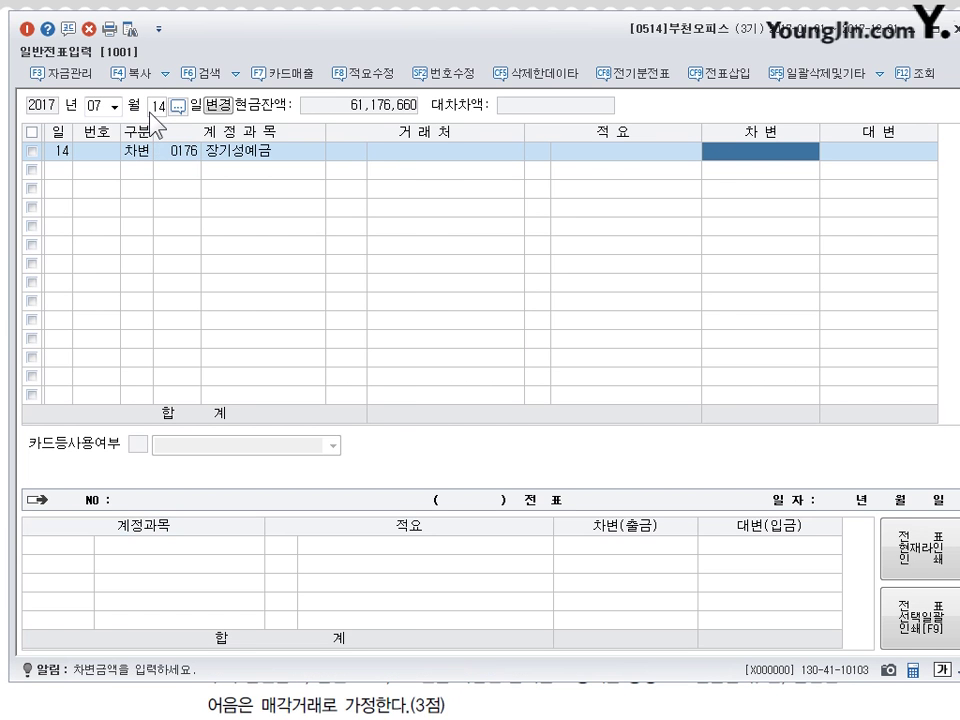
type("1000000")
key("Return")
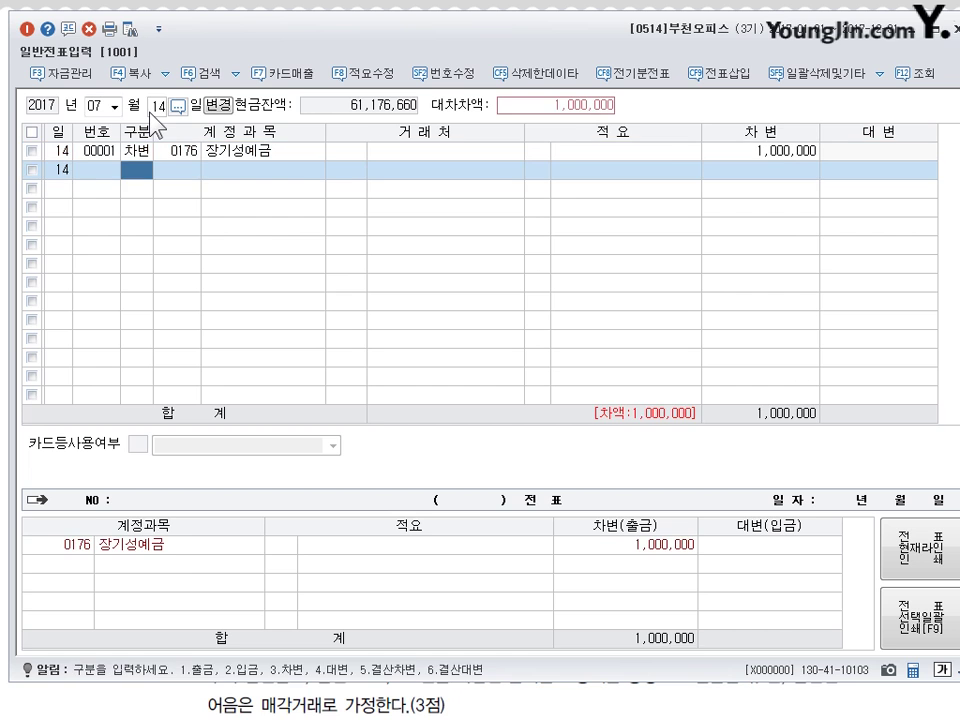
type("4103")
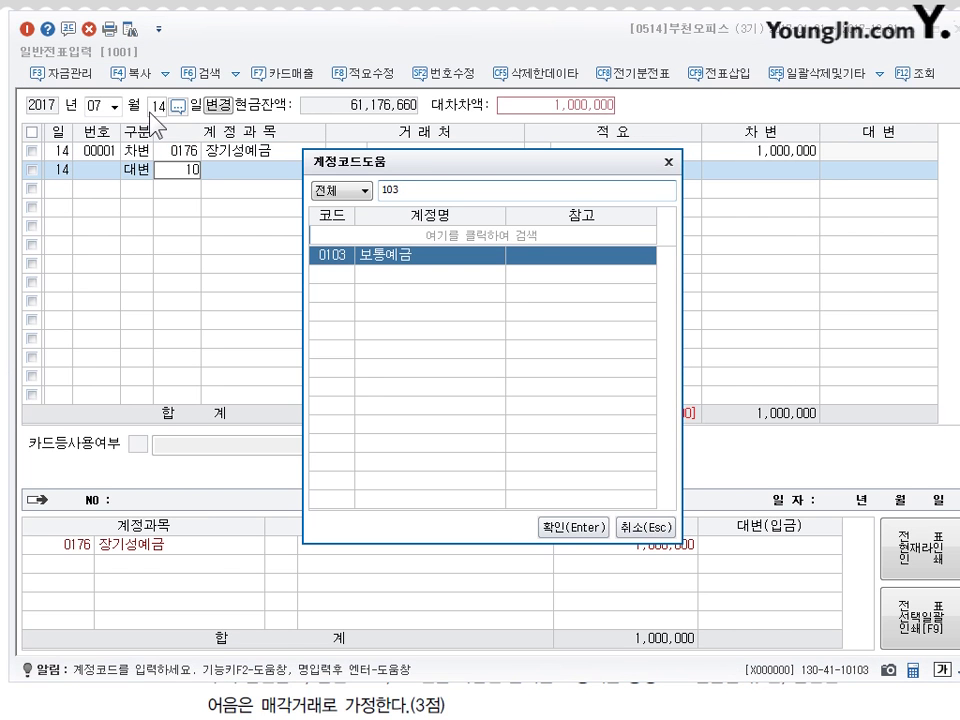
key("Return")
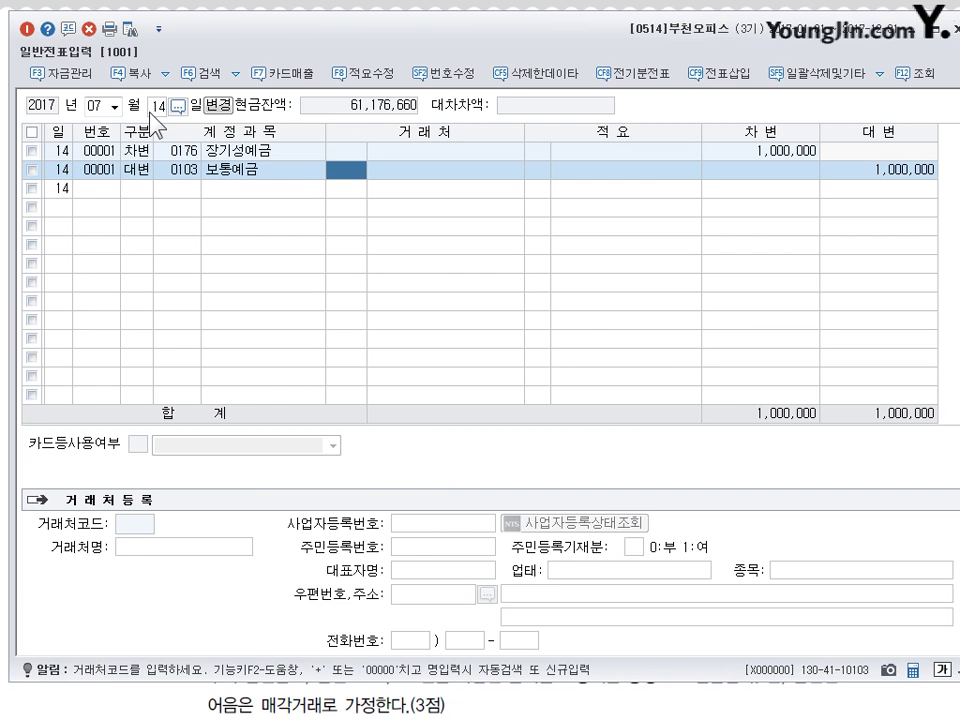
key("Return")
key("Return")
key("Return")
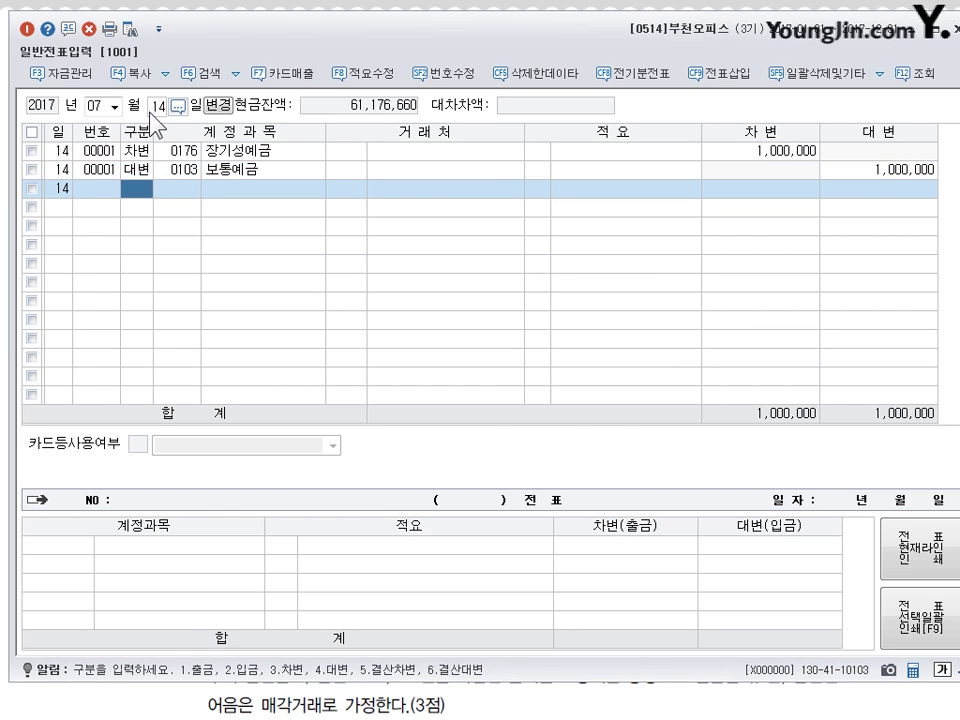
Change the voucher date to August 10 (month 08, day 10).
left_click(90, 106)
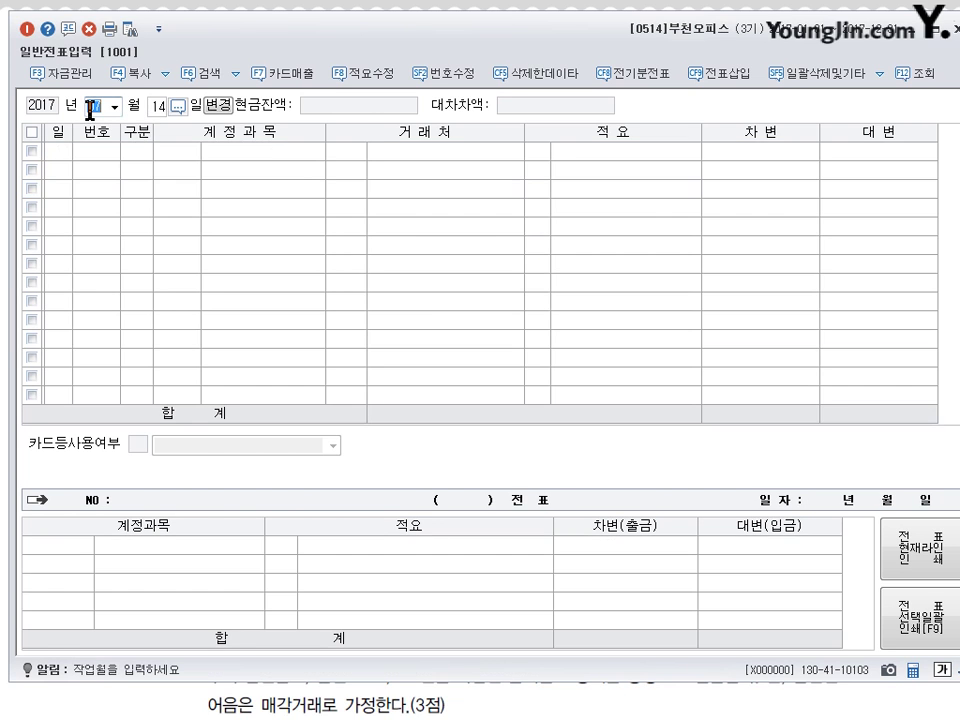
type("08")
key("Return")
type("10")
key("Return")
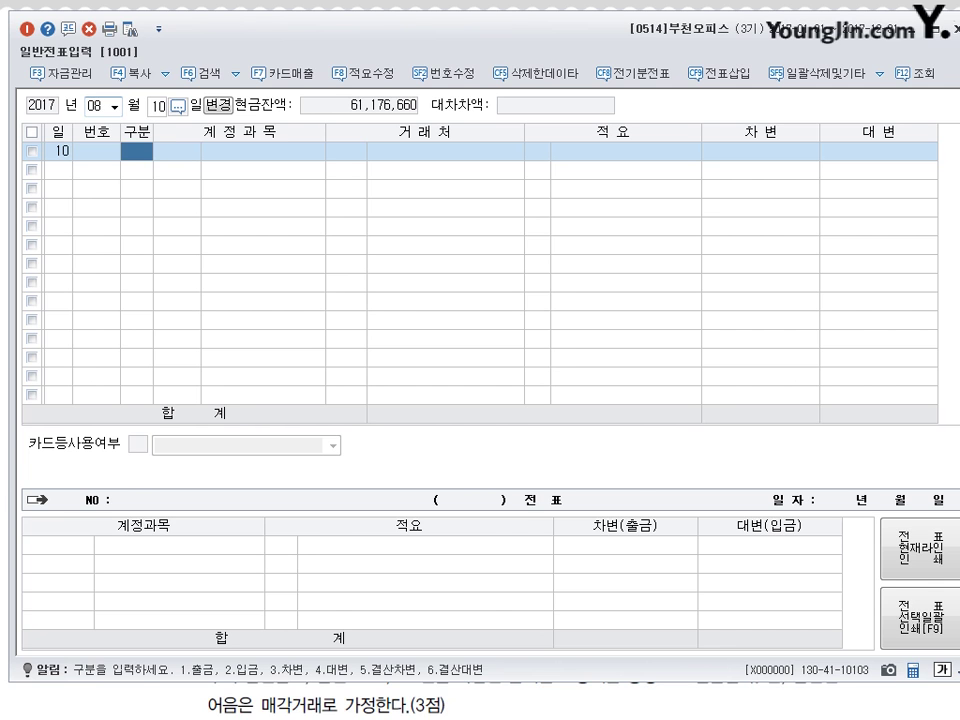
Debit 0101 현금 1,000,000 on the August 10 sale voucher.
type("3")
key("Return")
type("101")
key("Return")
key("Return")
key("Return")
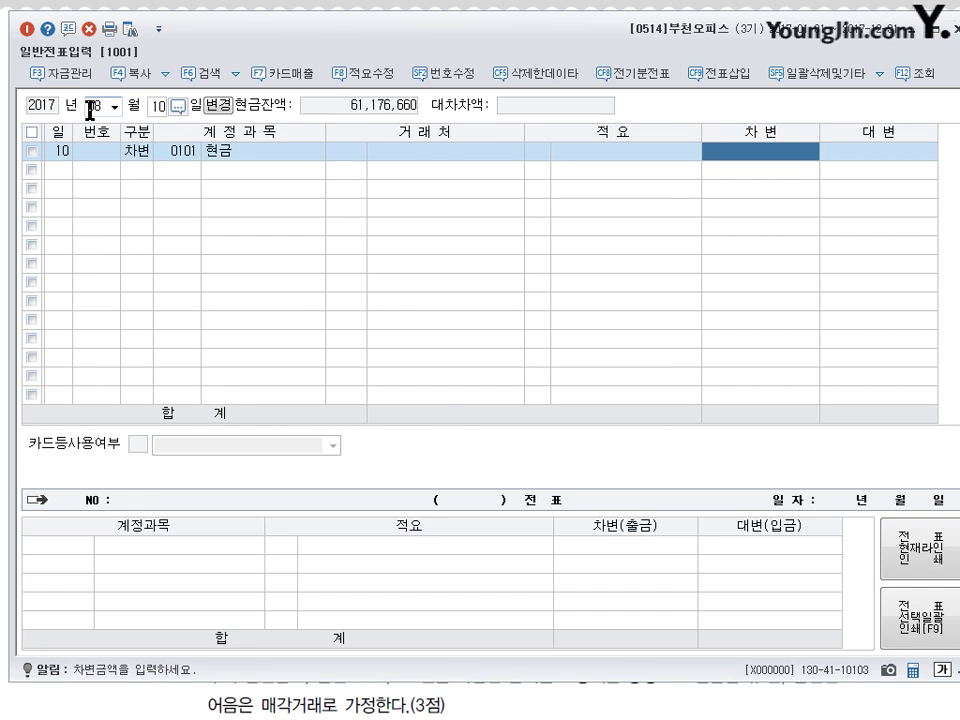
type("1000000")
key("Return")
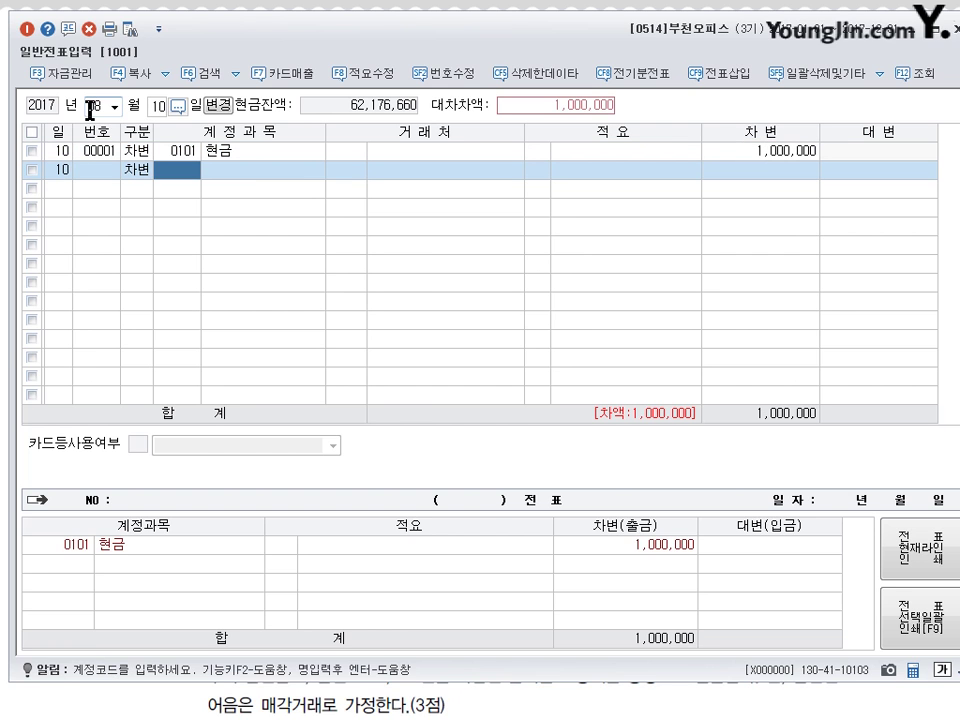
type("110")
key("Return")
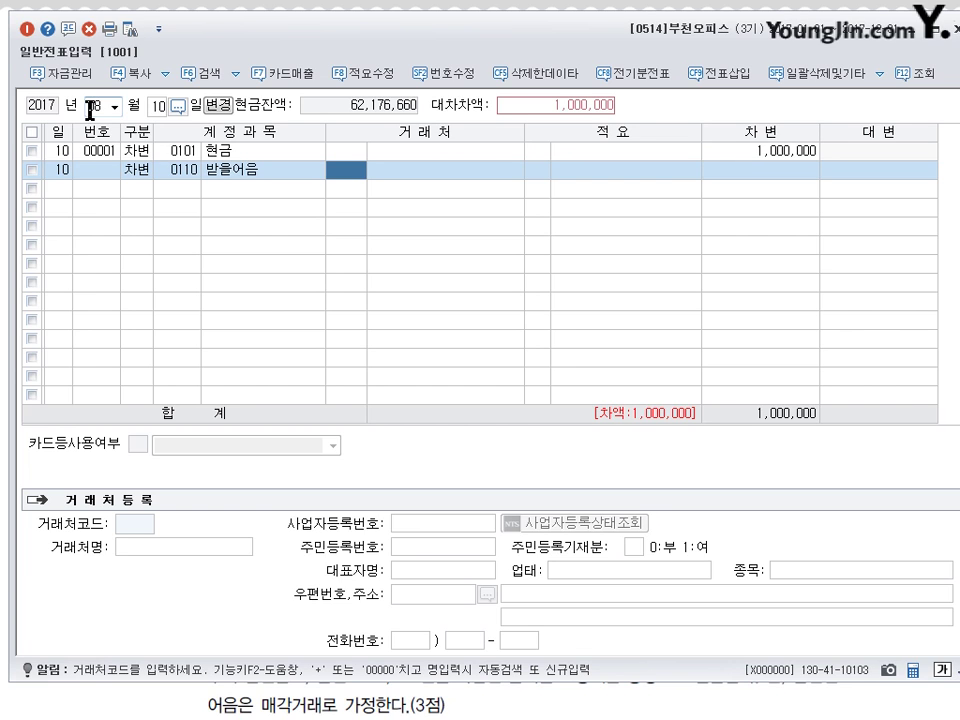
Add the 1,400,000 notes receivable debit for 하늘기업 and start the 0401 상품매출 credit line.
type("하늘")
key("Return")
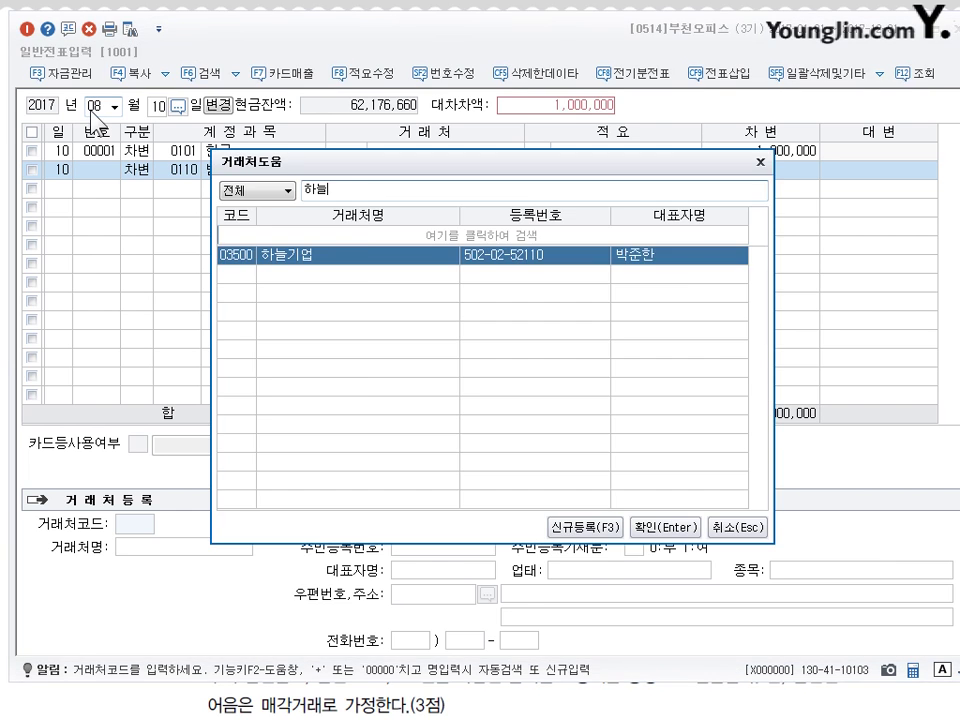
key("Return")
key("Return")
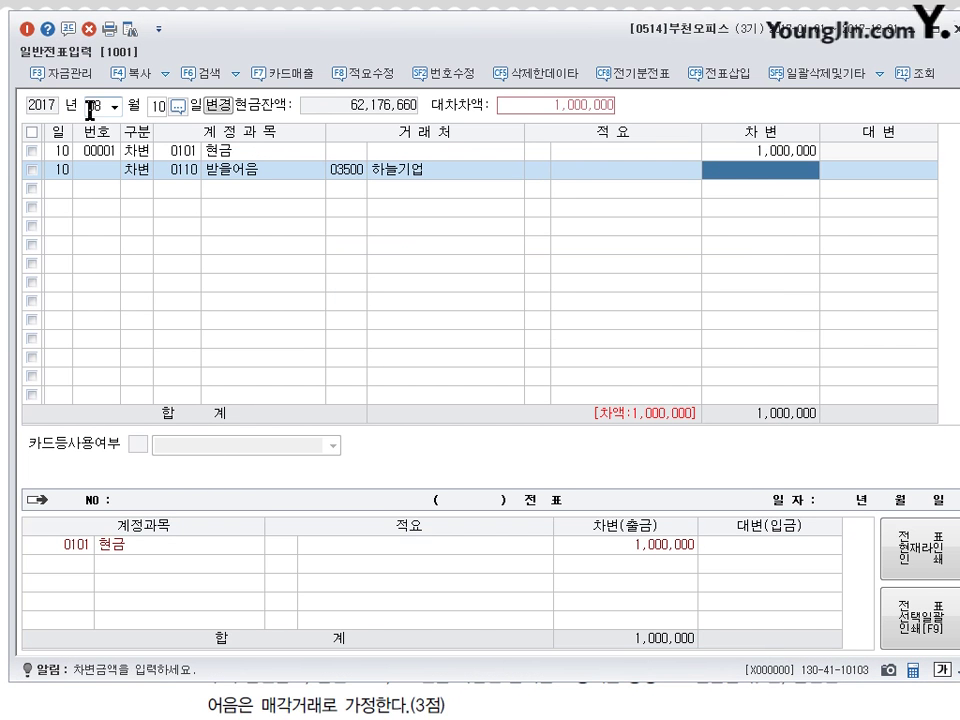
type("1400000")
key("Return")
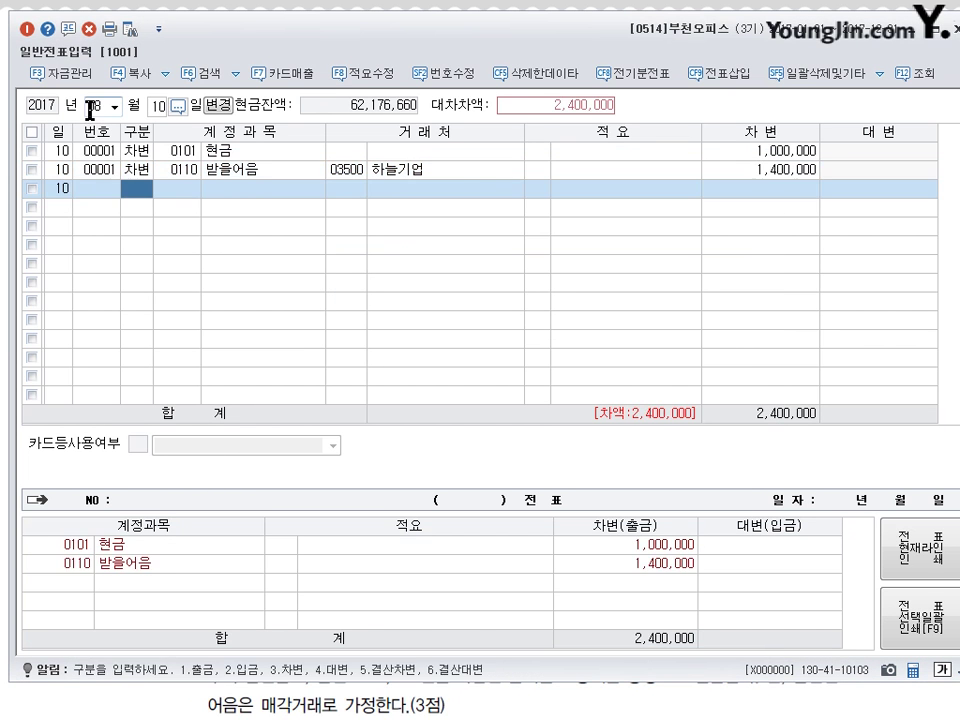
type("4")
key("Return")
type("401")
key("Return")
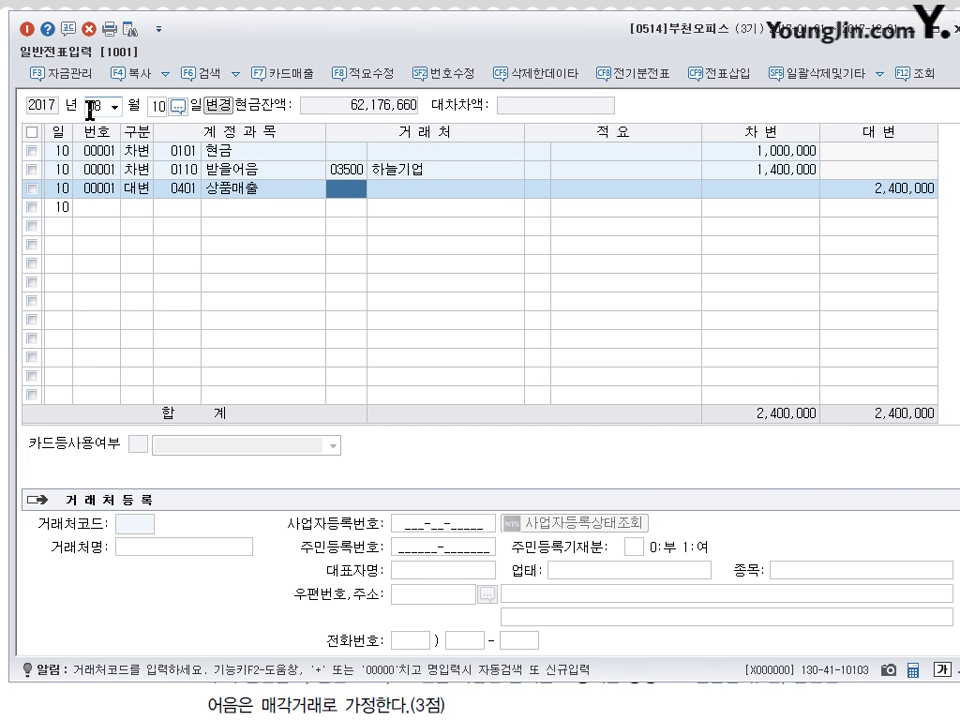
Finish the 2,400,000 상품매출 credit line and set the next voucher day to 24.
left_click(880, 190)
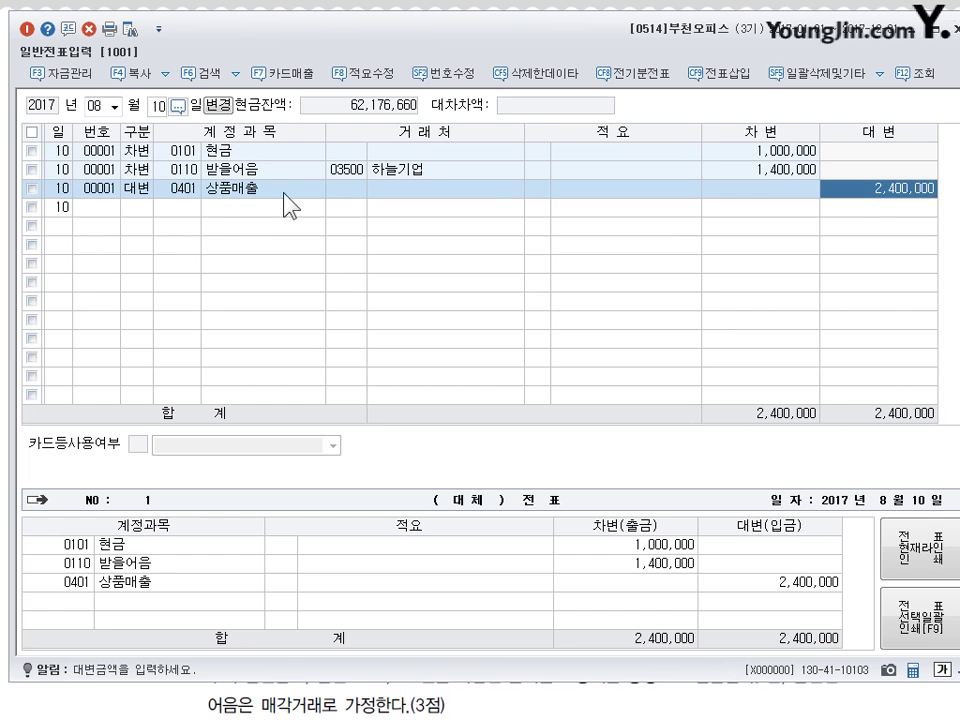
left_click(263, 192)
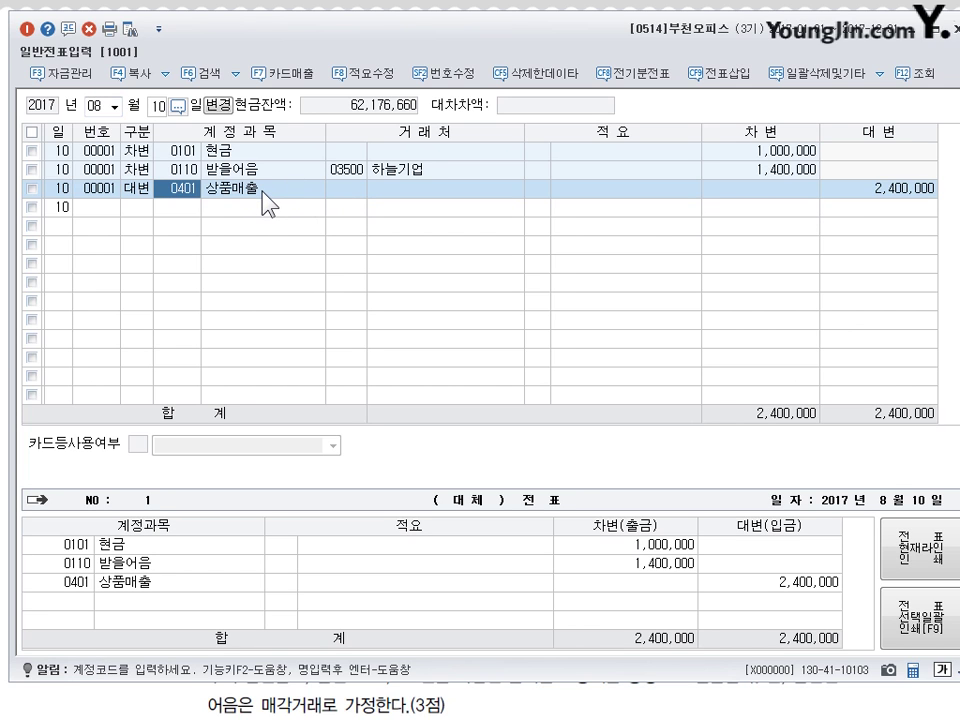
left_click(156, 108)
type("24")
key("Return")
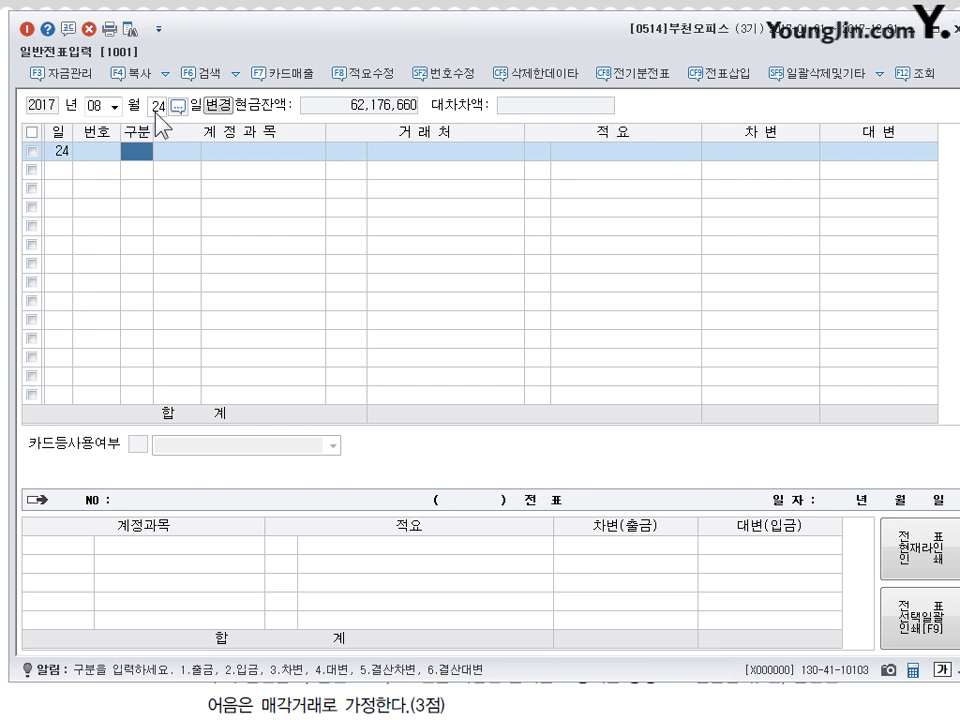
Debit 0811 복리후생비 500,000 on the August 24 voucher.
type("3")
key("Return")
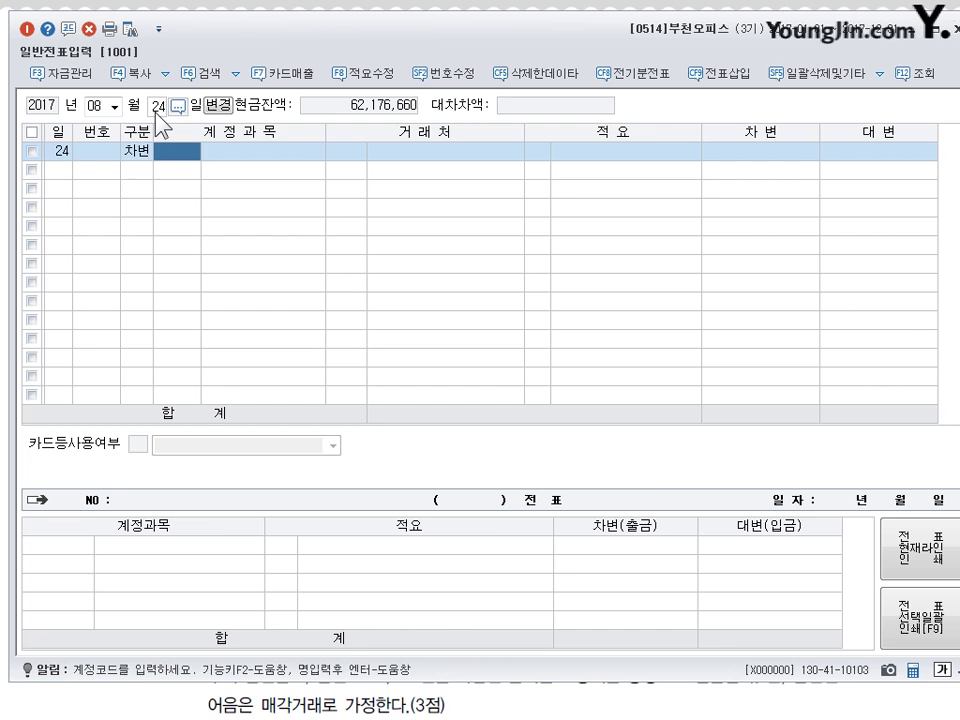
type("811")
key("Return")
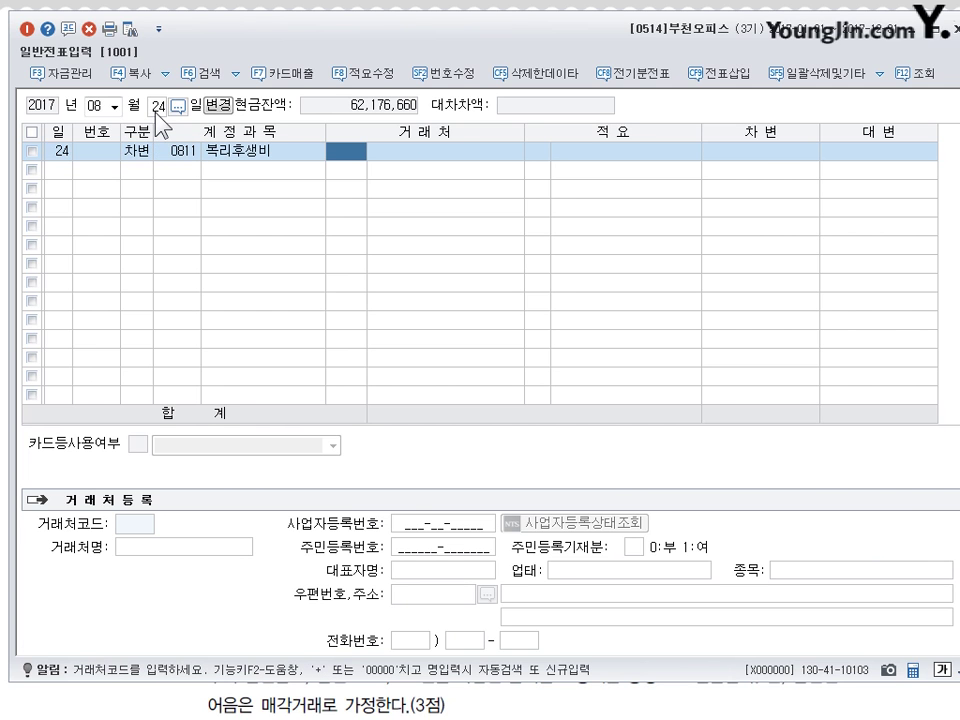
key("Return")
key("Return")
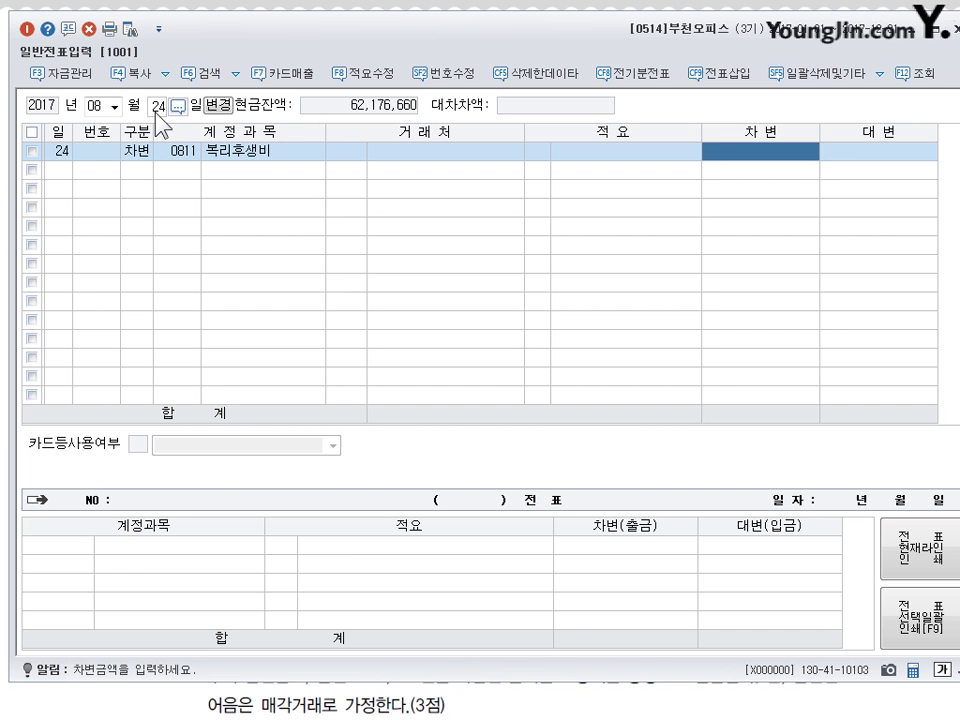
type("5000000")
key("Return")
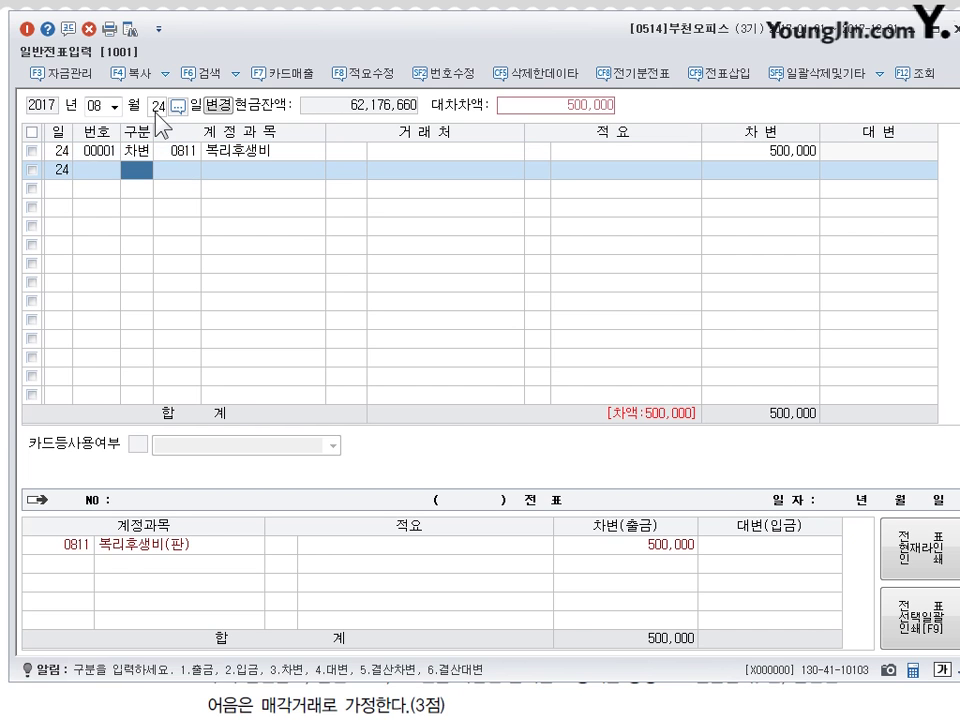
Debit 0813 접대비 200,000 on the same voucher.
type("3")
key("Return")
type("813")
key("Return")
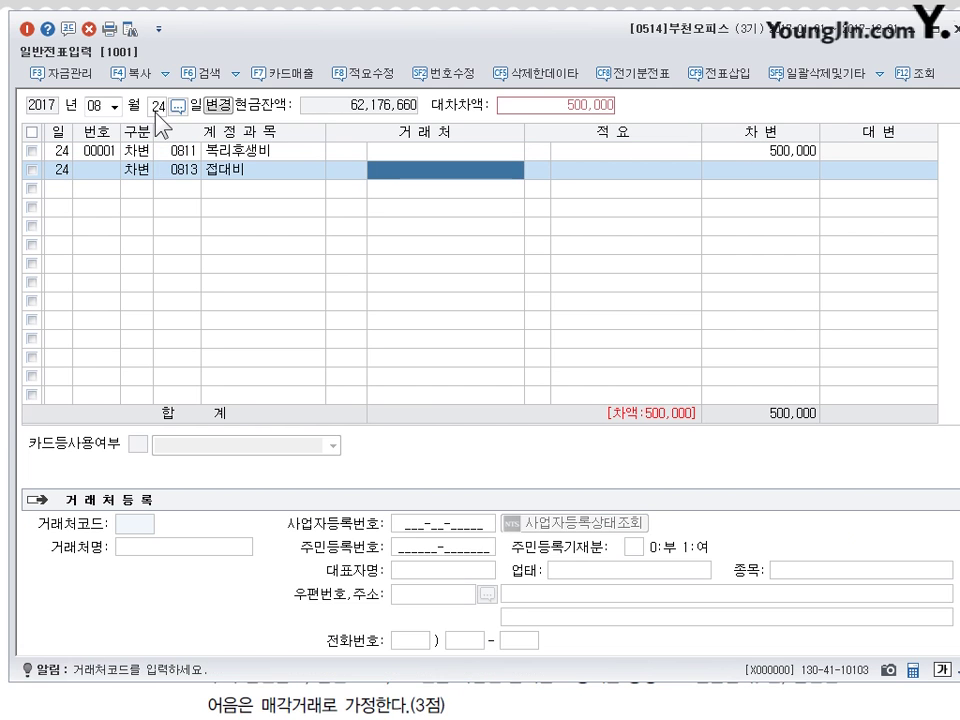
key("Return")
key("Return")
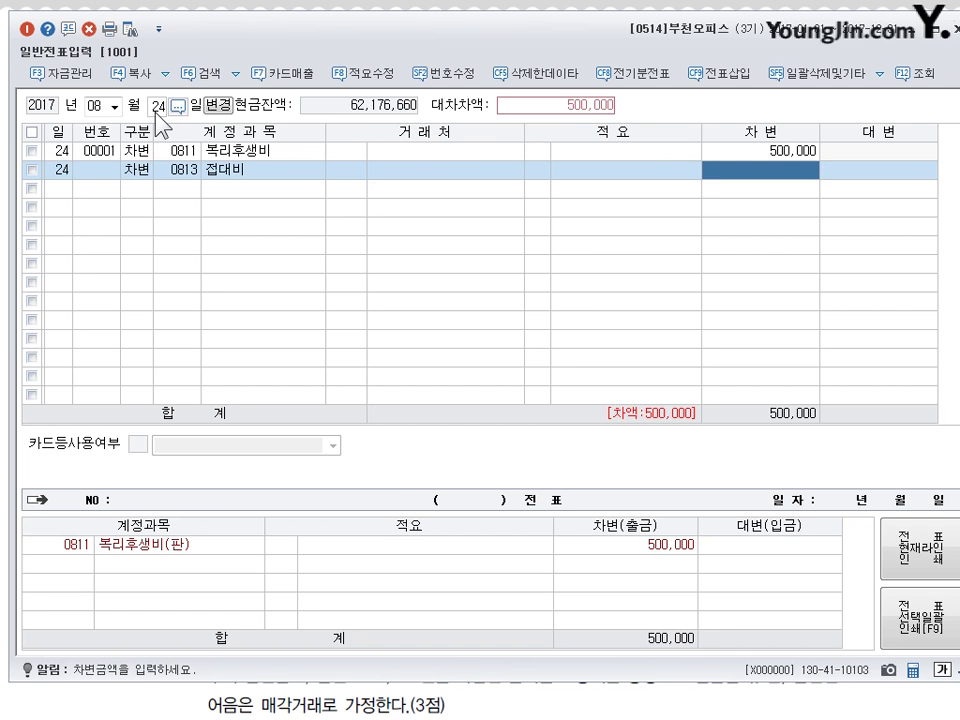
type("200000")
key("Return")
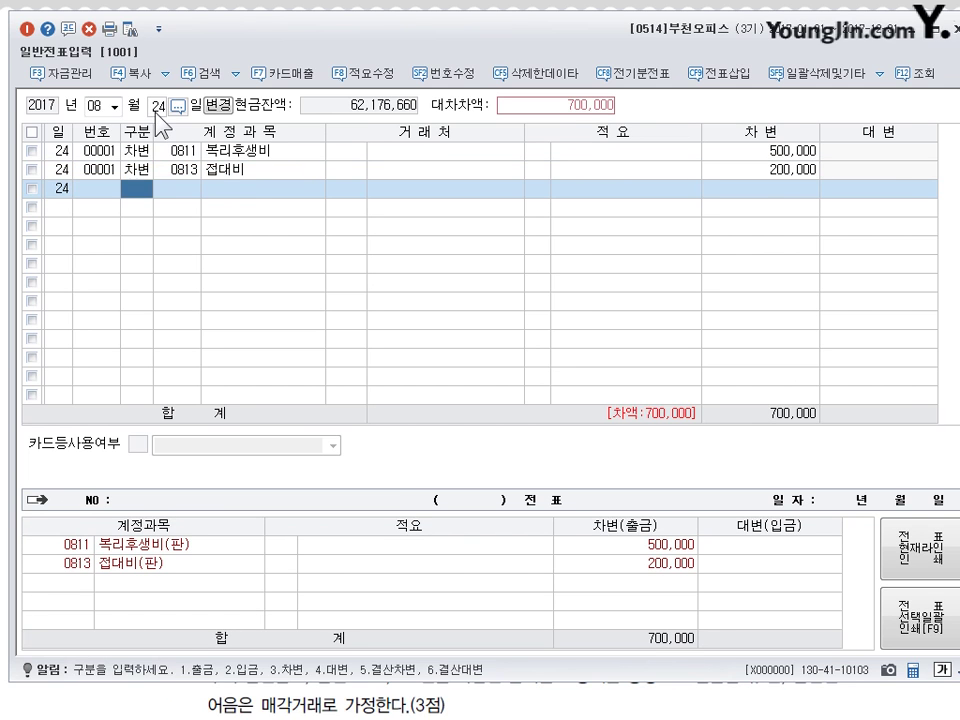
Credit 0253 미지급금 700,000 with customer 비자카드.
type("4")
key("Return")
type("253")
key("Return")
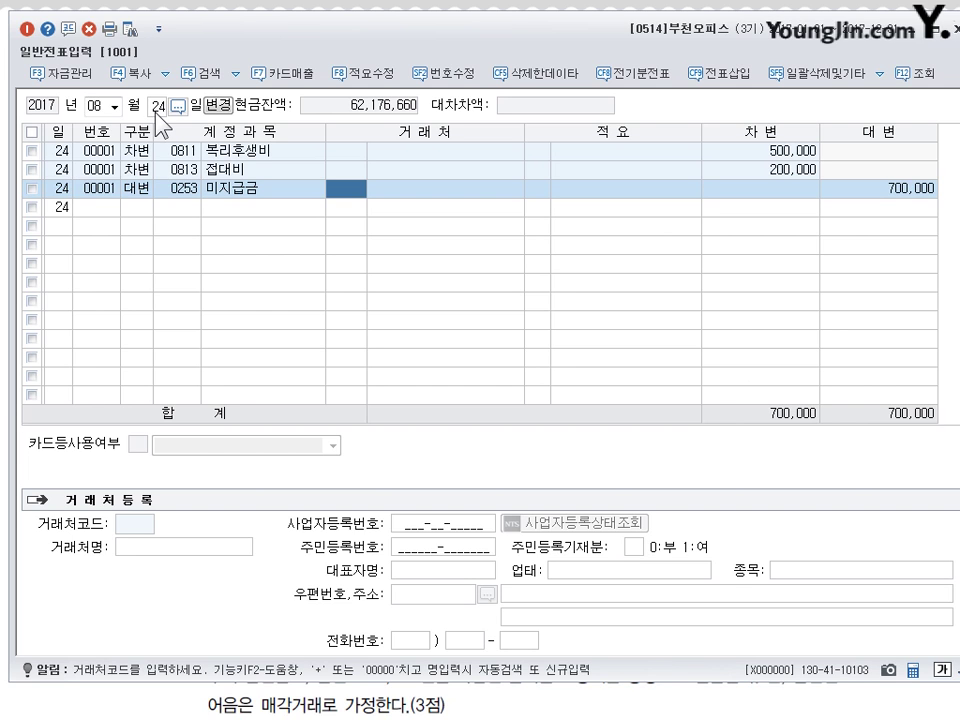
type("비자")
key("Return")
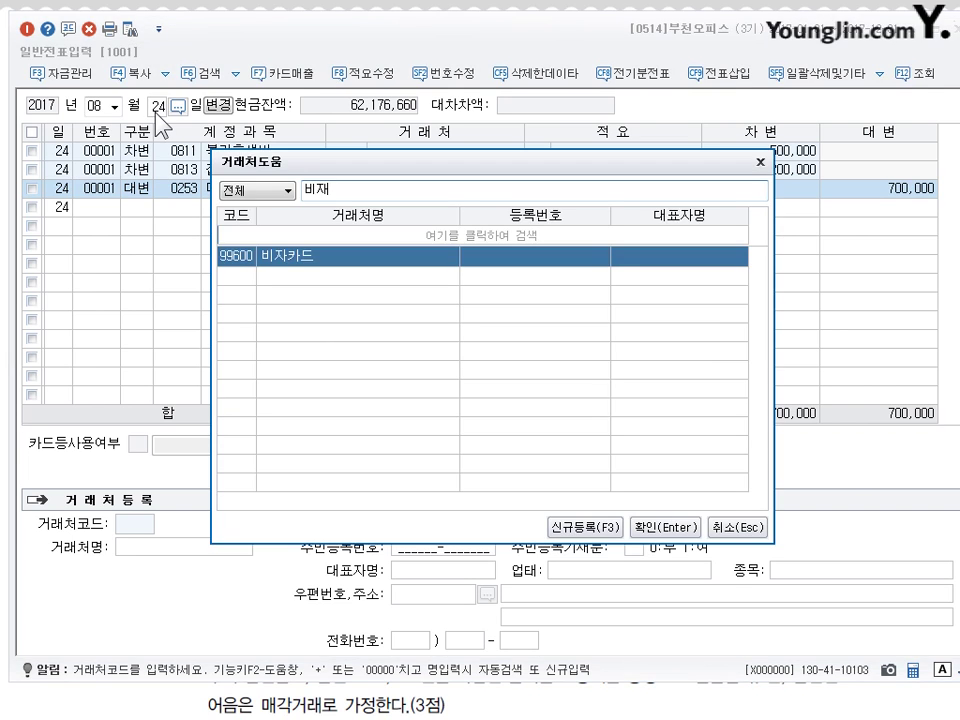
key("Return")
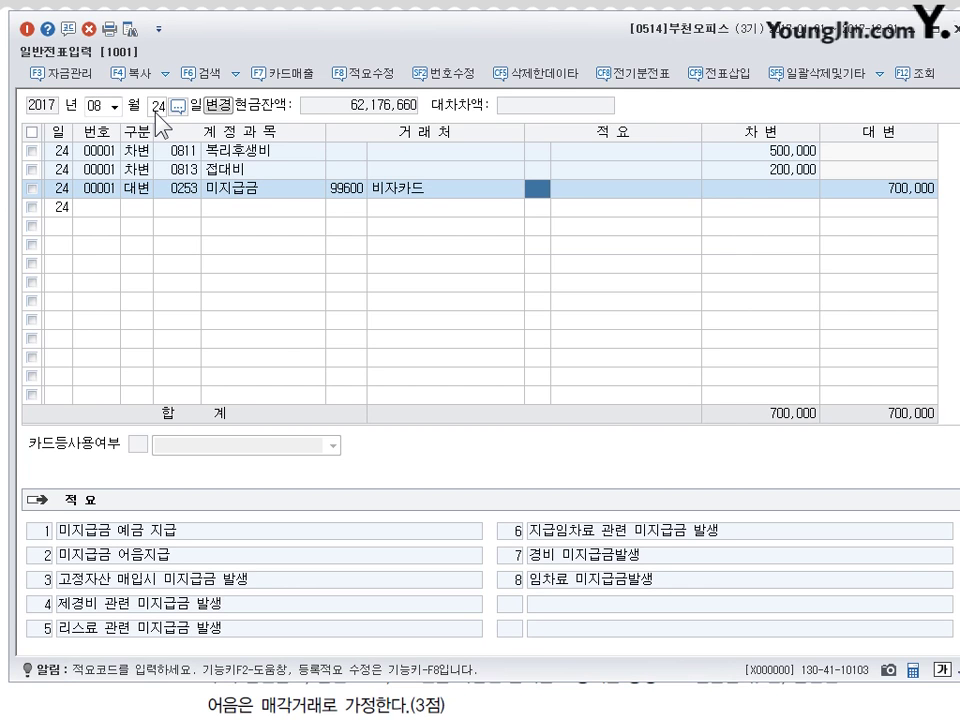
key("Return")
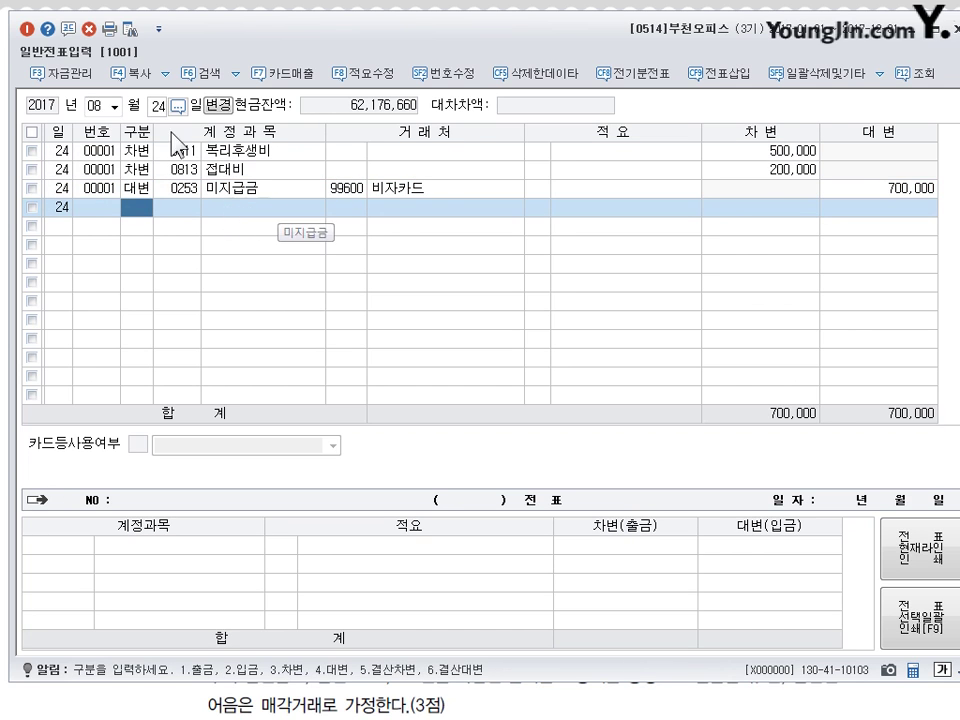
Set the next voucher date to September 21 and switch back to the exam questions.
left_click(91, 106)
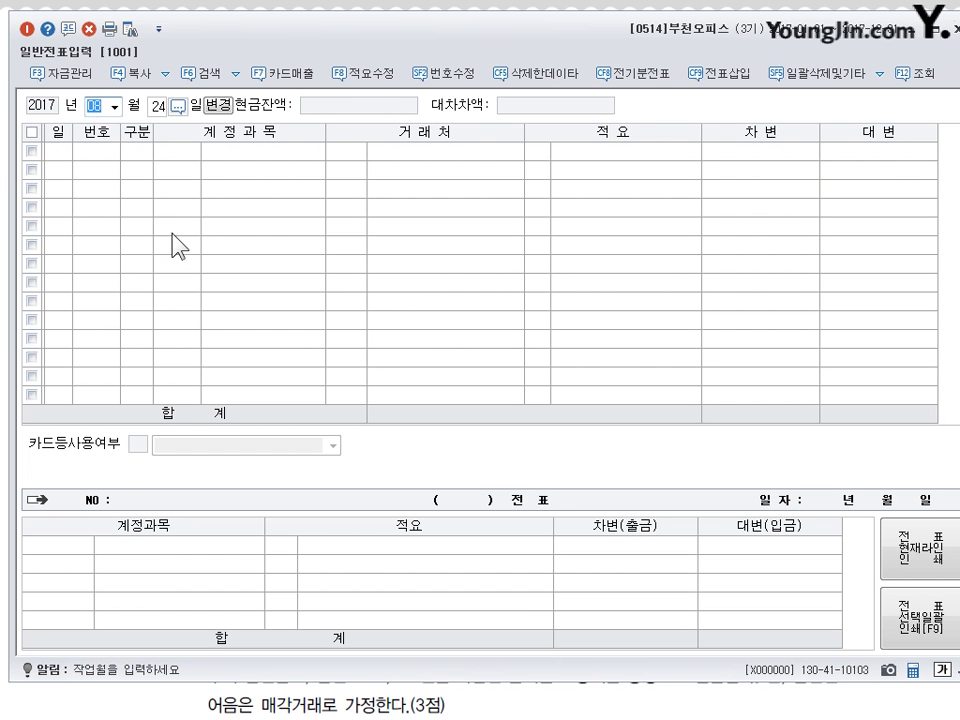
type("09")
key("Return")
type("21")
key("Return")
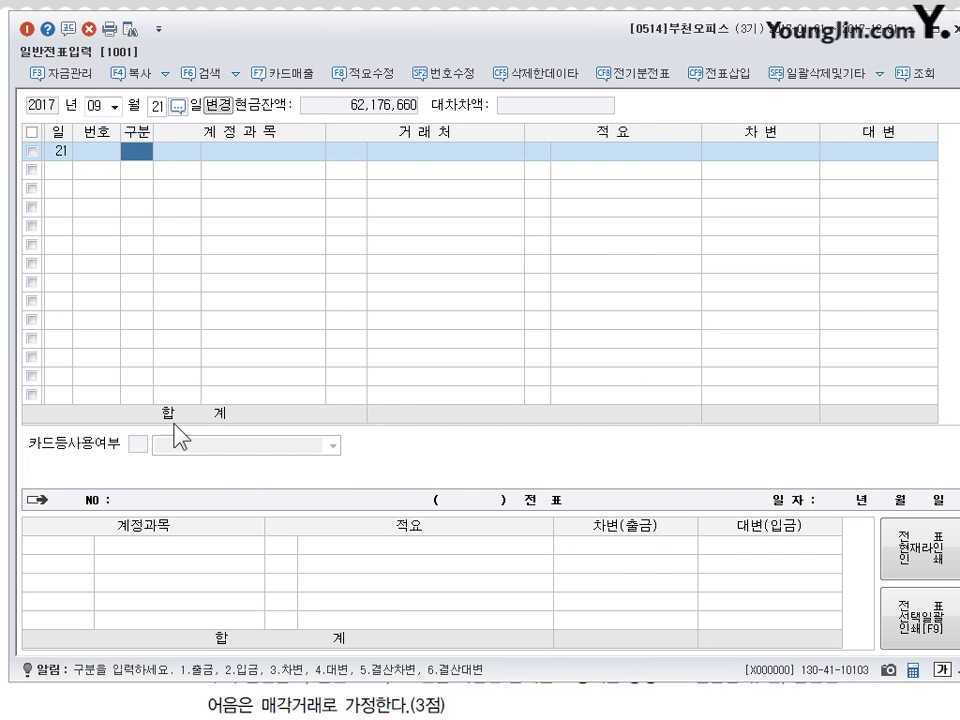
key("alt+Tab")
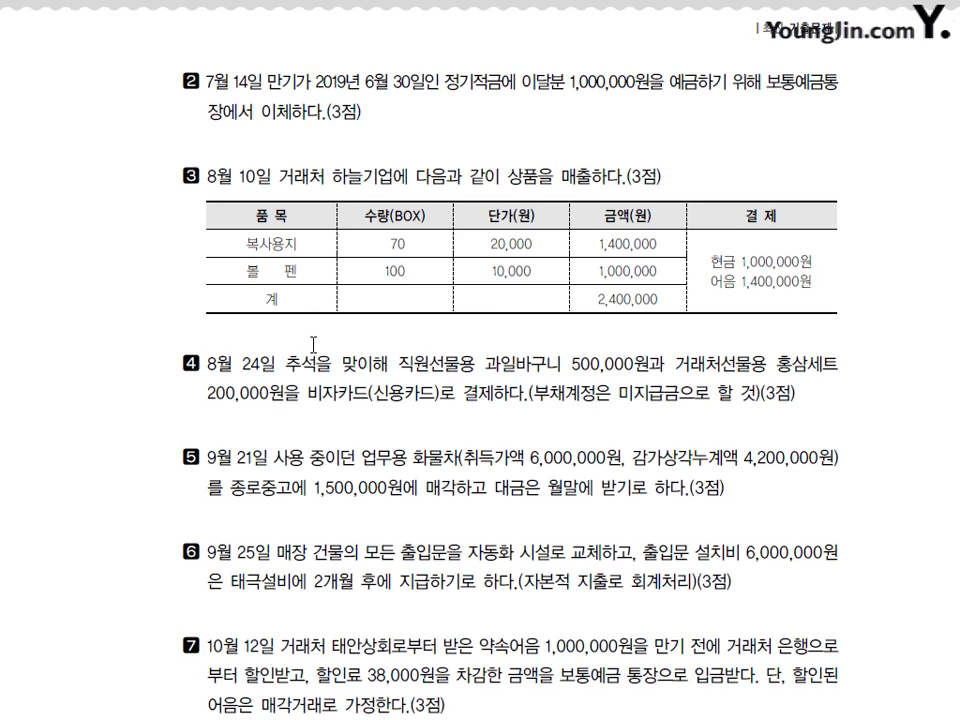
Scroll down the exam sheet and mark question 5's 4,200,000 accumulated depreciation in red.
scroll(316, 338, "down", 1)
scroll(316, 341, "down", 1)
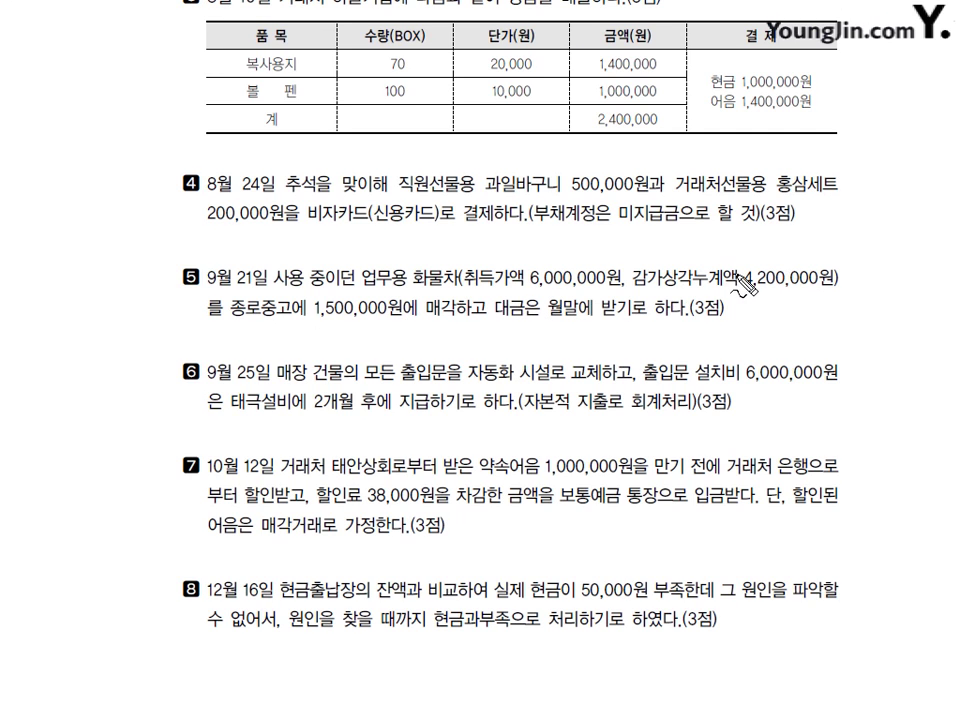
mouse_move(600, 270)
left_mouse_down()
mouse_move(716, 244)
mouse_move(721, 262)
left_mouse_up()
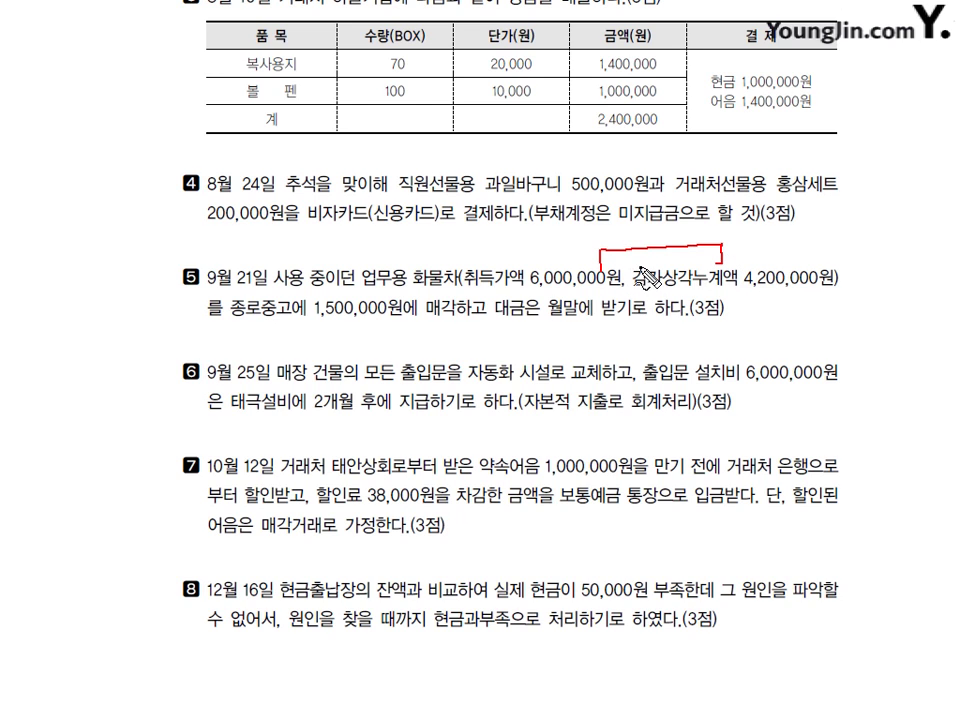
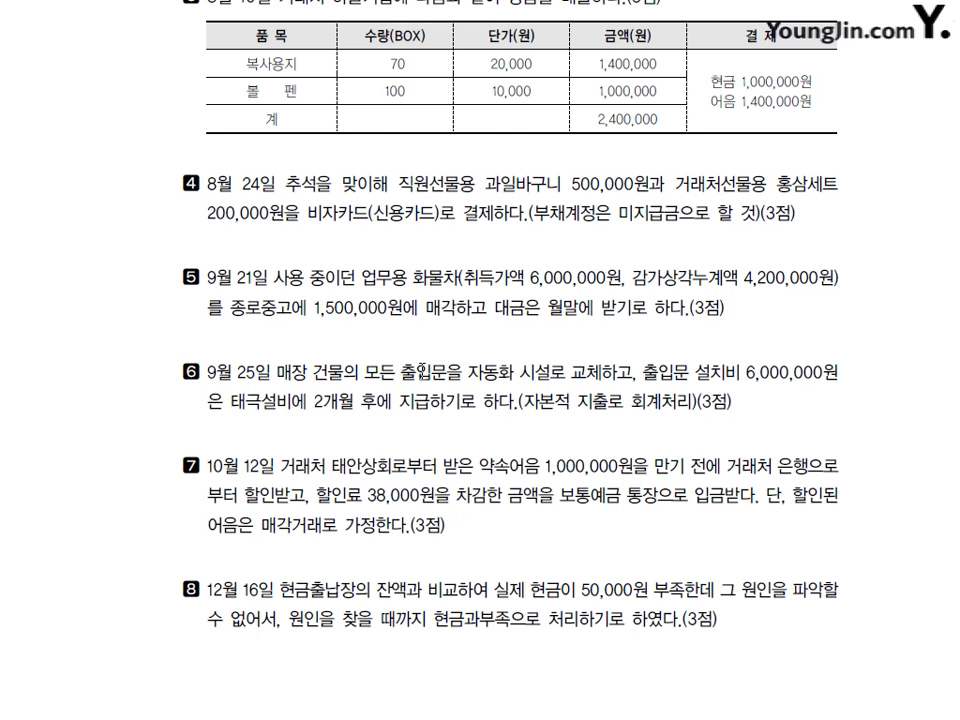
Scroll the exam sheet down to question 05's May 10 and November 23 corrections.
scroll(395, 461, "down", 10)
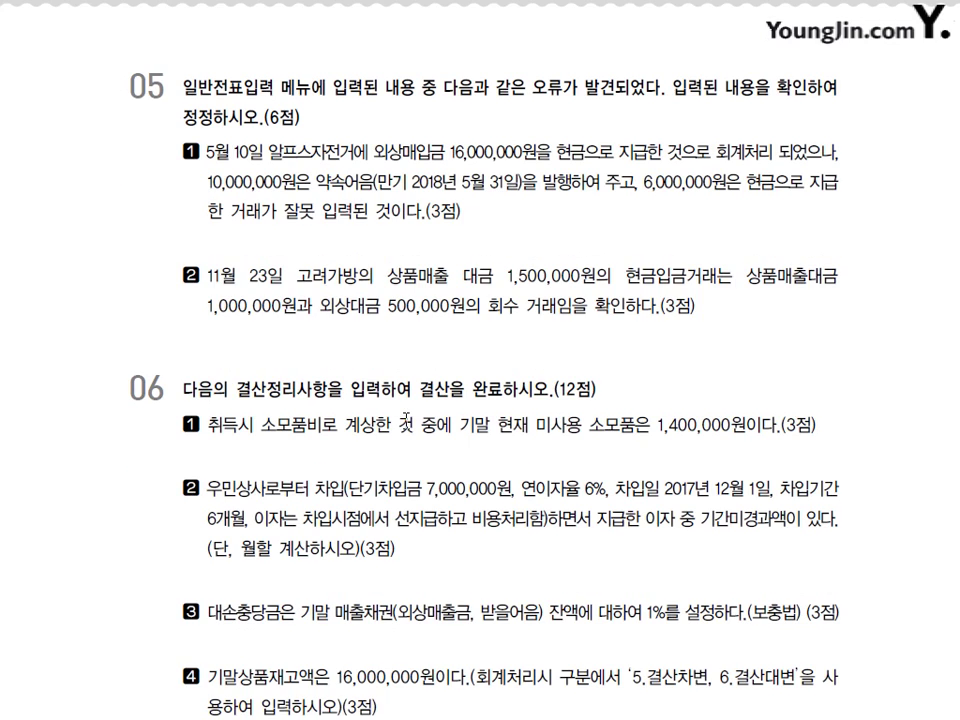
scroll(398, 411, "down", 1)
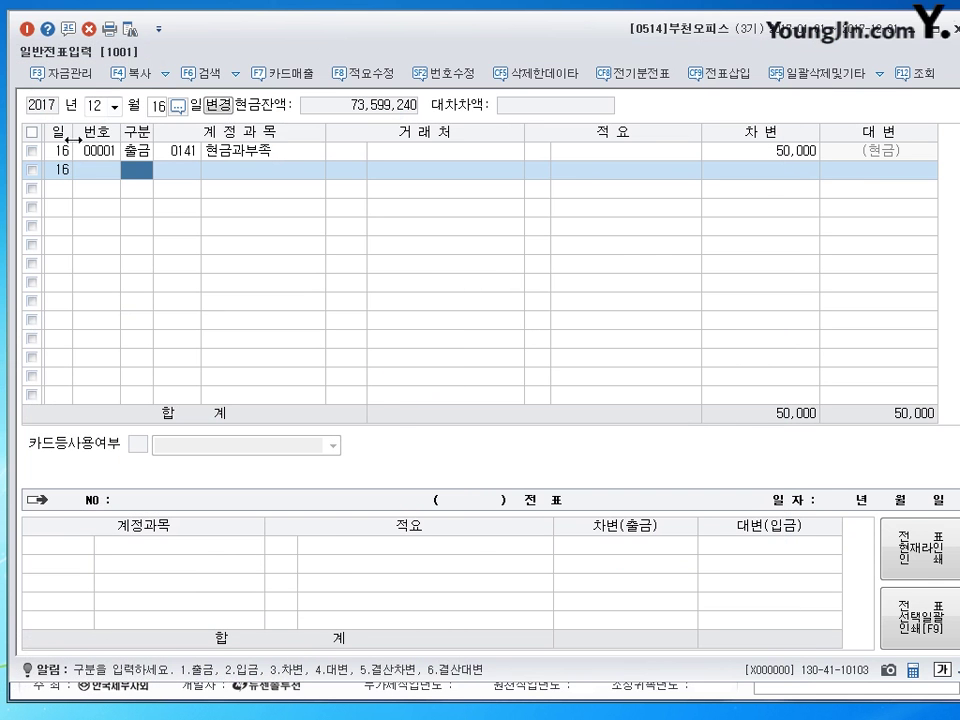
Load the May 10 vouchers showing the 16,000,000 cash payment to the bicycle supplier.
left_click(100, 105)
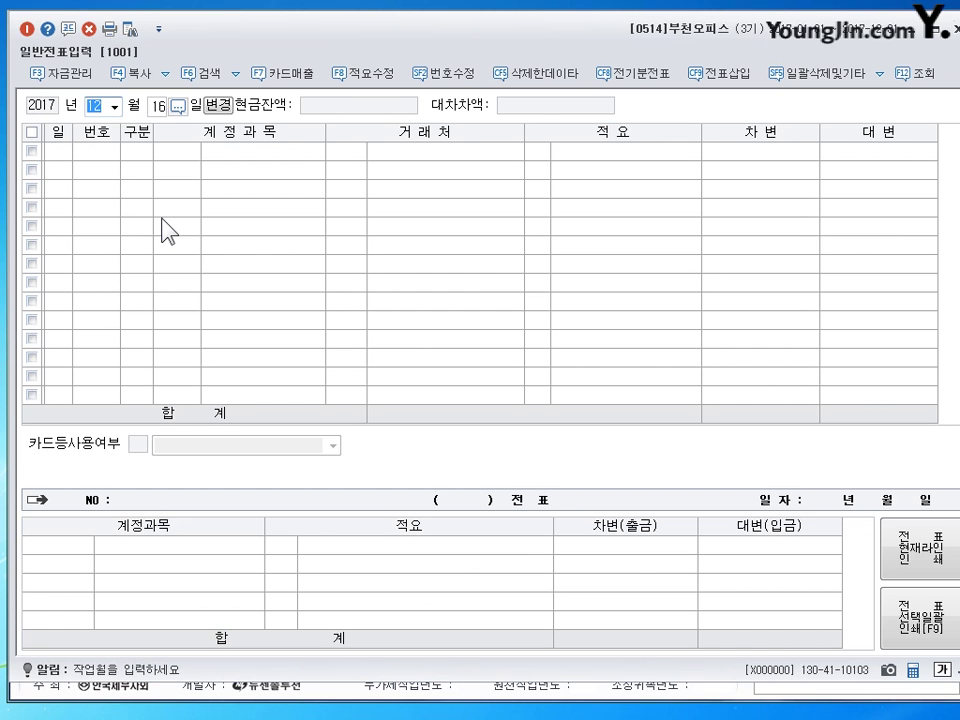
type("05")
key("Return")
type("10")
key("Return")
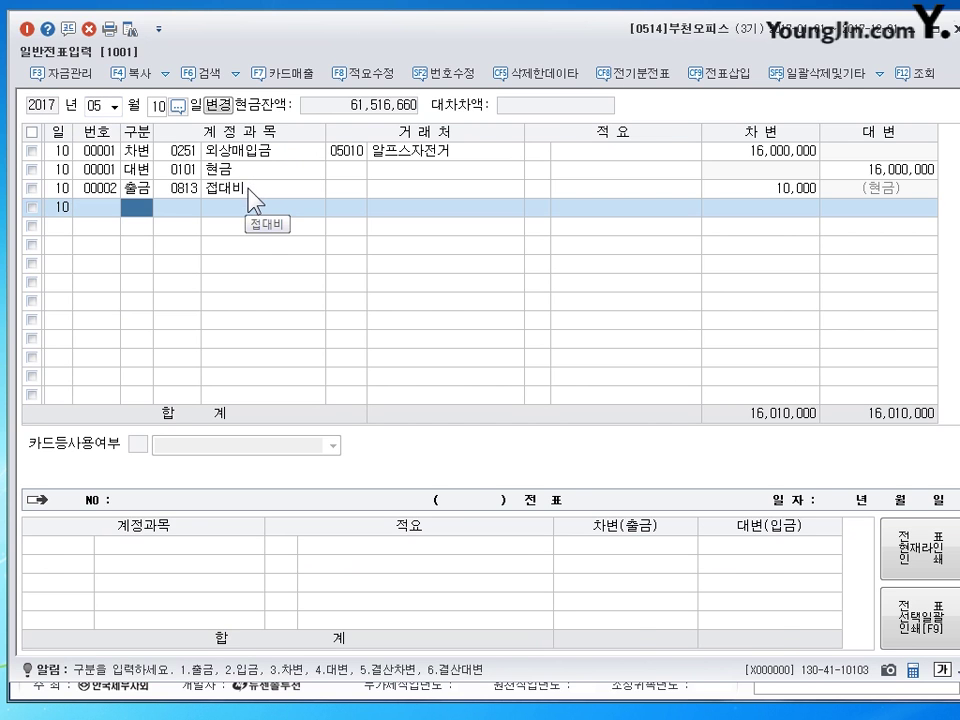
key("Up")
key("Up")
key("Up")
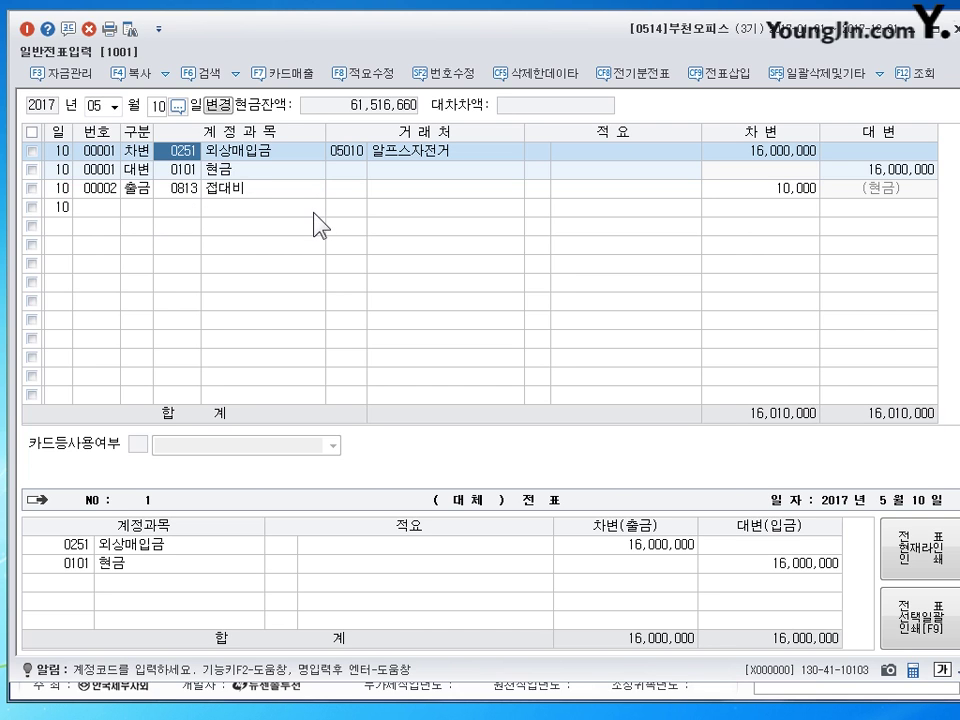
Reduce the May 10 cash credit from 16,000,000 to 6,000,000.
left_click(900, 174)
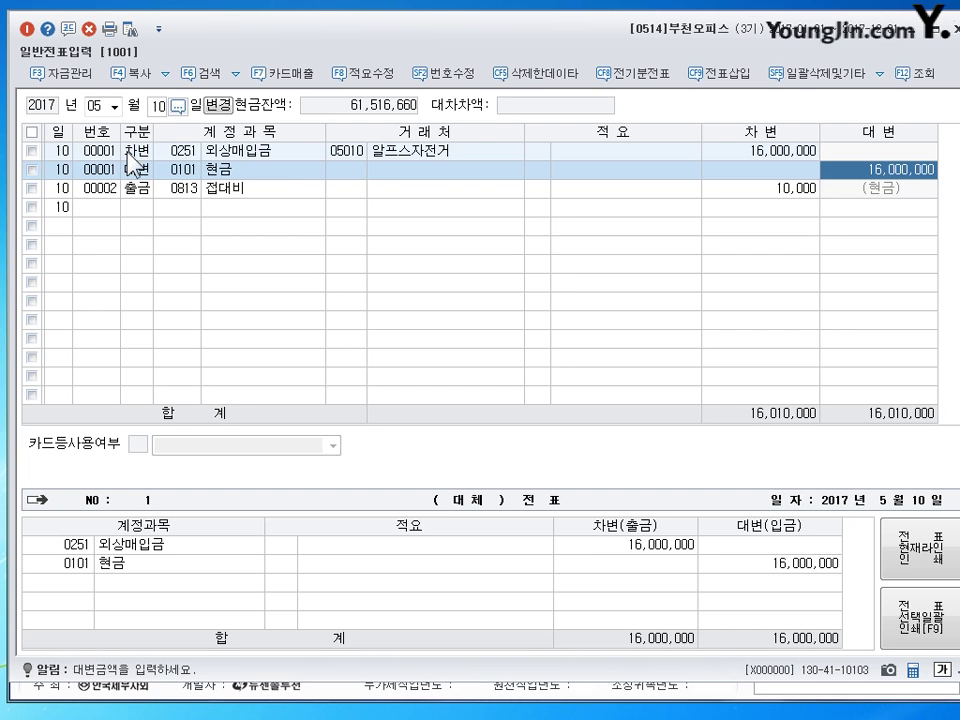
left_click(878, 170)
type("6000000")
key("Return")
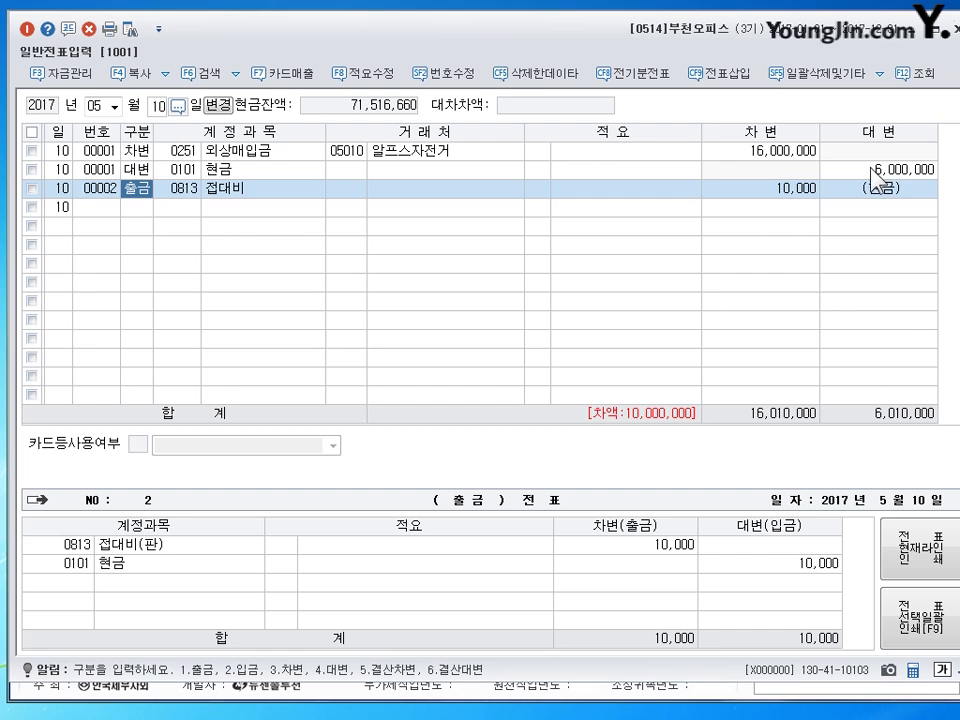
Insert a credit line for 0252 notes payable with partner 05010 알프스자전거.
left_click(700, 75)
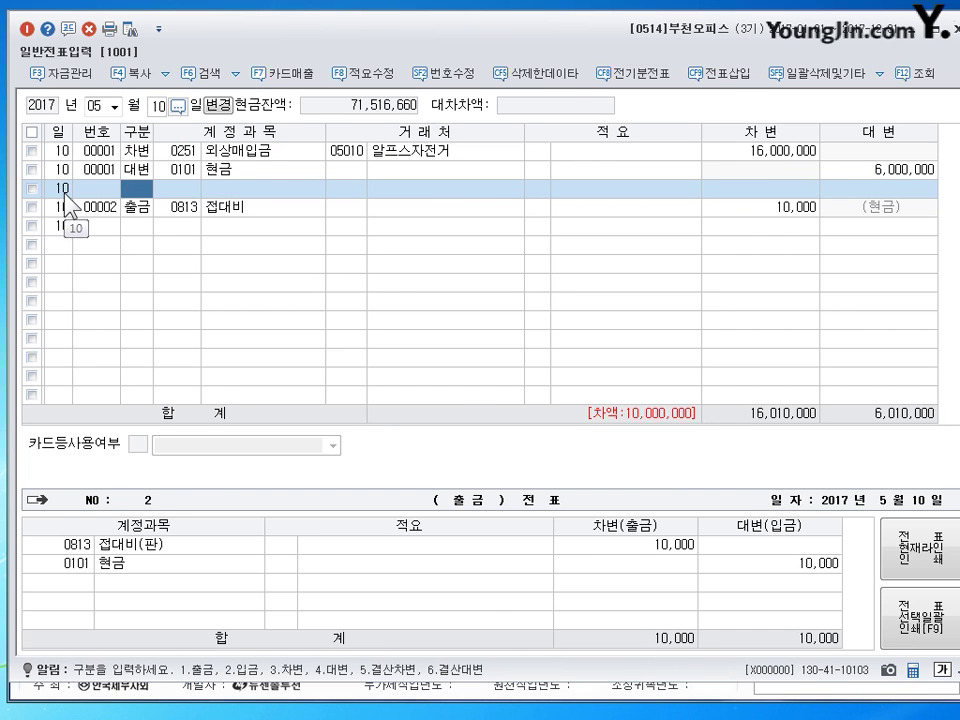
type("4")
key("Return")
type("252")
key("Return")
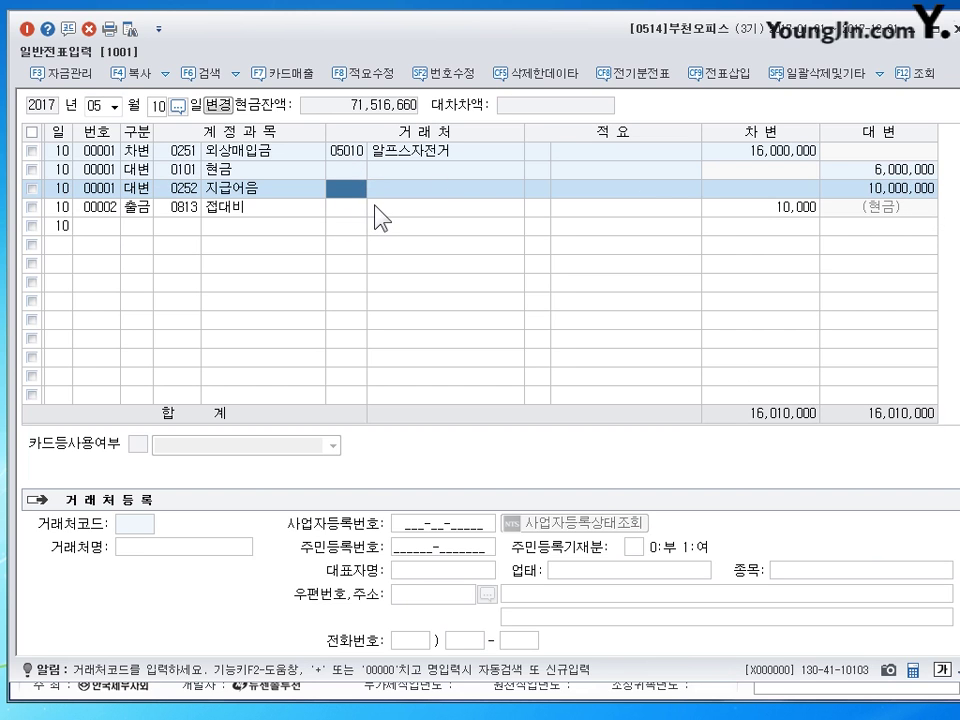
type("5010")
key("Return")
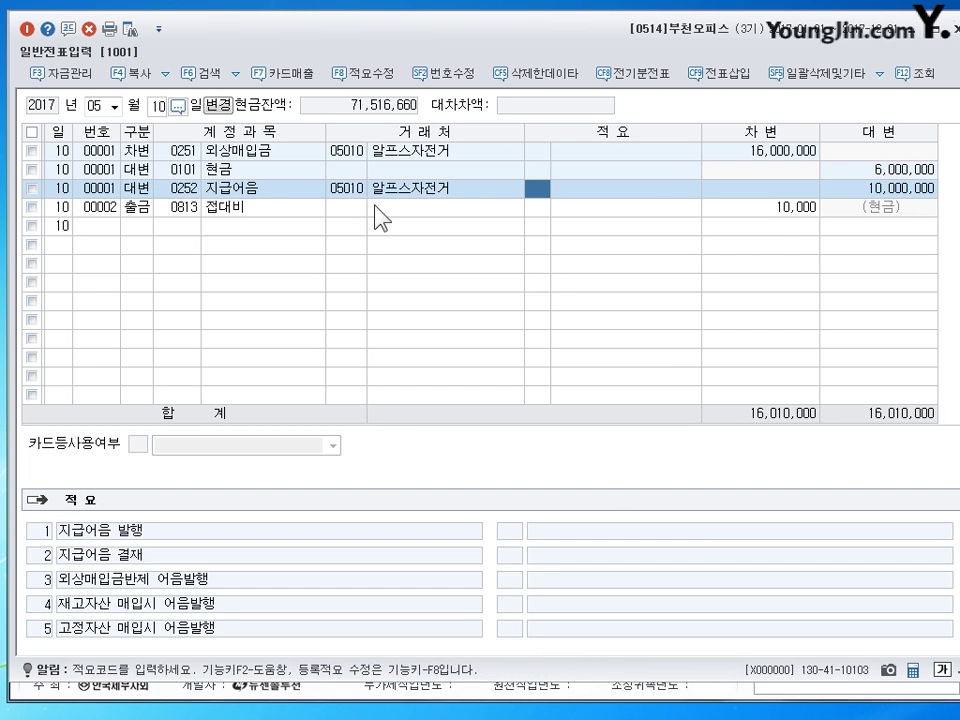
left_click(375, 206)
left_click(386, 188)
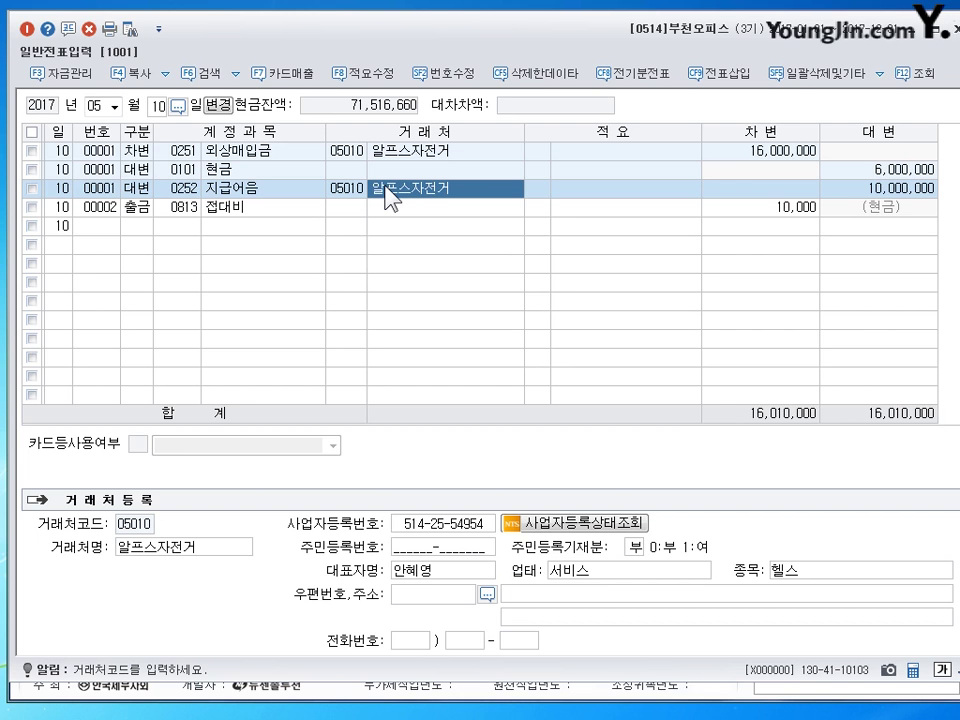
Switch the voucher date to November 23 to show its entries.
left_click(103, 106)
type("11")
key("Return")
type("23")
key("Return")
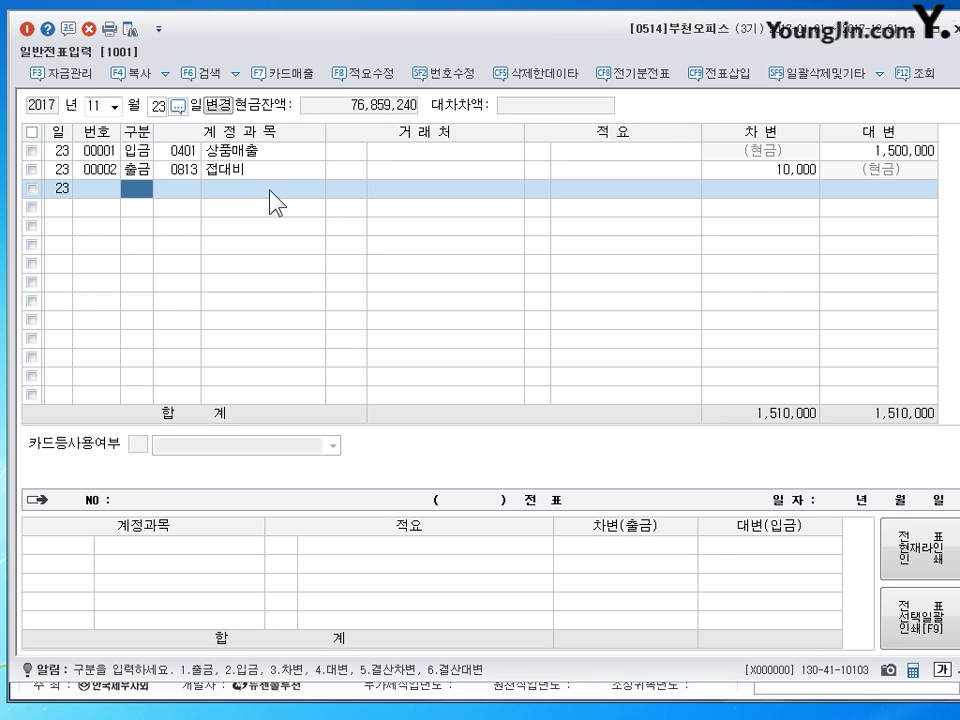
left_click(229, 150)
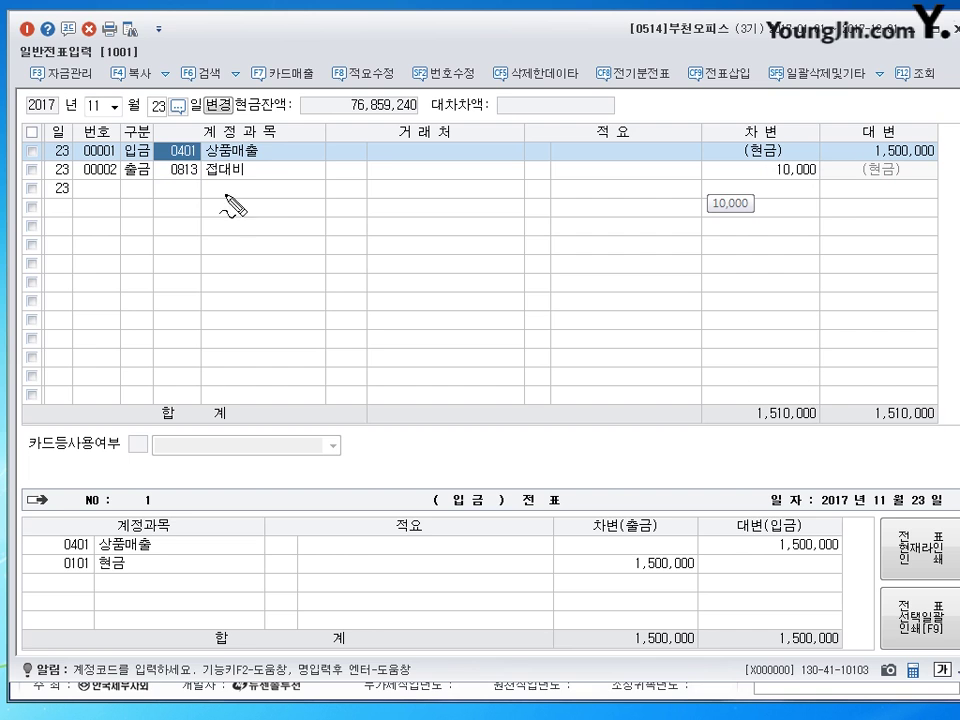
mouse_move(172, 210)
left_mouse_down()
mouse_move(178, 246)
mouse_move(193, 243)
mouse_move(205, 257)
mouse_move(316, 234)
mouse_move(345, 282)
mouse_move(368, 240)
mouse_move(398, 252)
mouse_move(425, 245)
mouse_move(508, 256)
mouse_move(485, 254)
mouse_move(494, 256)
mouse_move(530, 241)
left_mouse_up()
left_click_drag(537, 241, 562, 240)
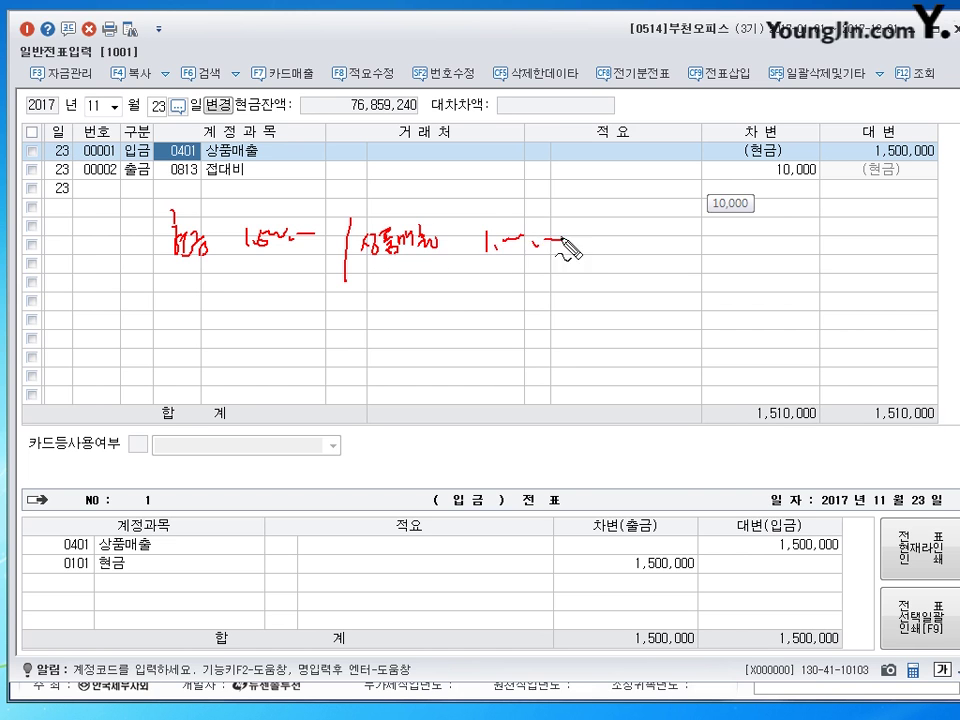
mouse_move(372, 268)
left_mouse_down()
mouse_move(386, 279)
mouse_move(392, 266)
mouse_move(400, 292)
mouse_move(412, 279)
left_mouse_up()
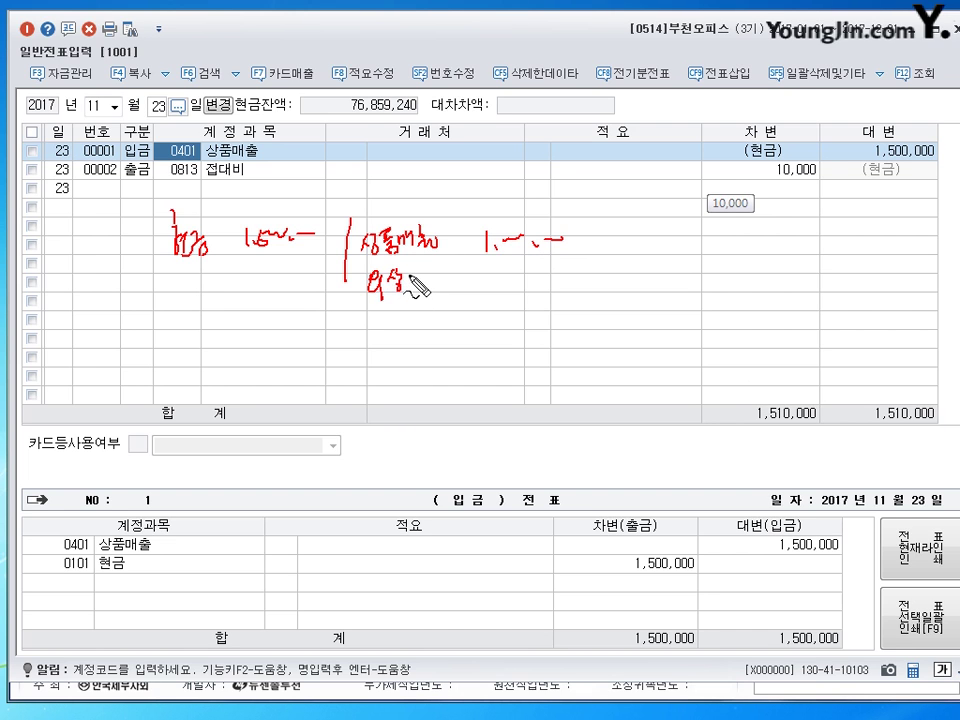
mouse_move(422, 287)
left_mouse_down()
mouse_move(435, 274)
mouse_move(437, 287)
mouse_move(578, 262)
left_mouse_up()
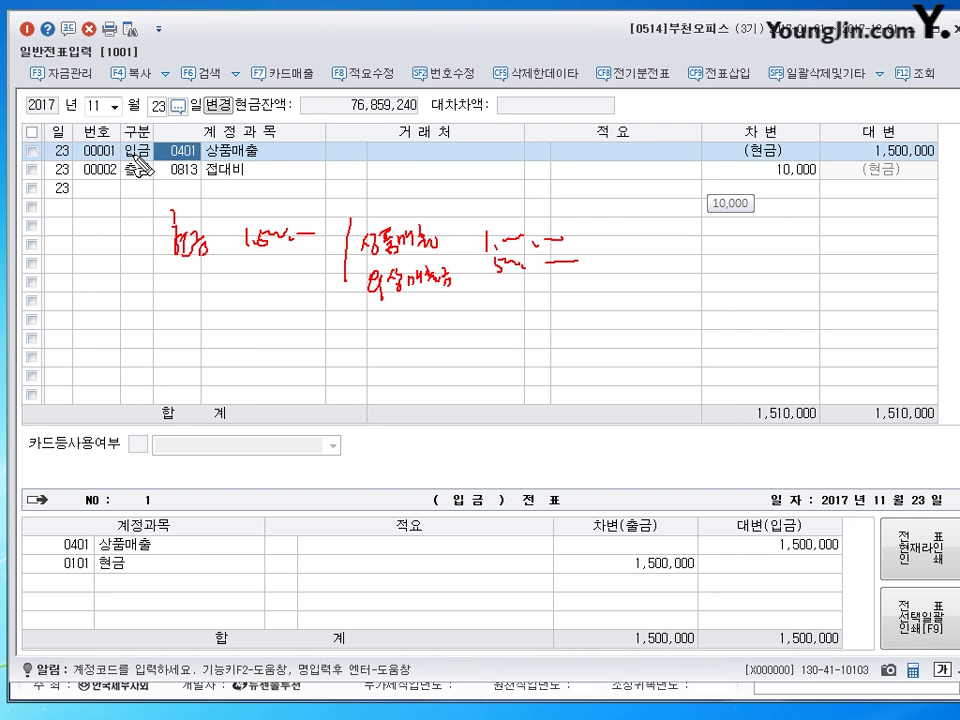
Make the 상품매출 line a credit of 1,000,000.
key("Escape")
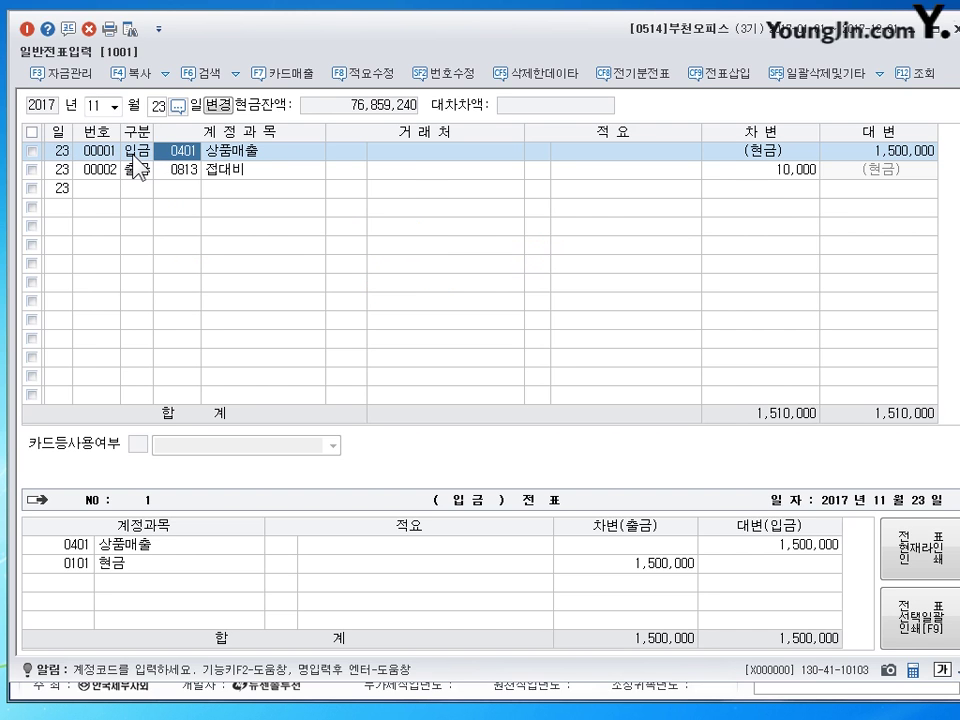
left_click(137, 153)
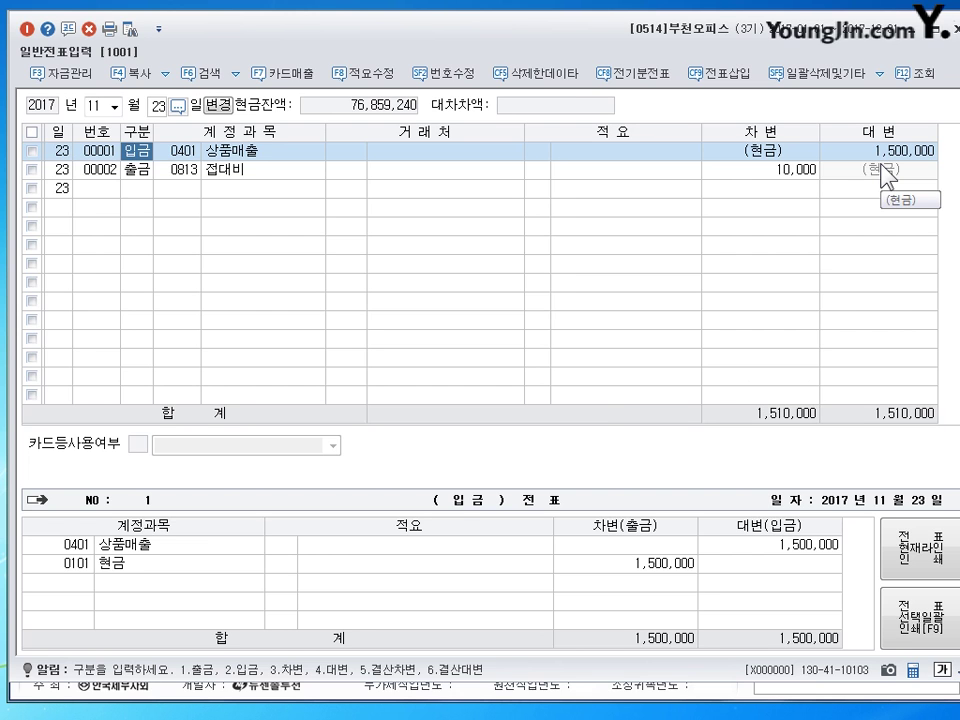
key("3")
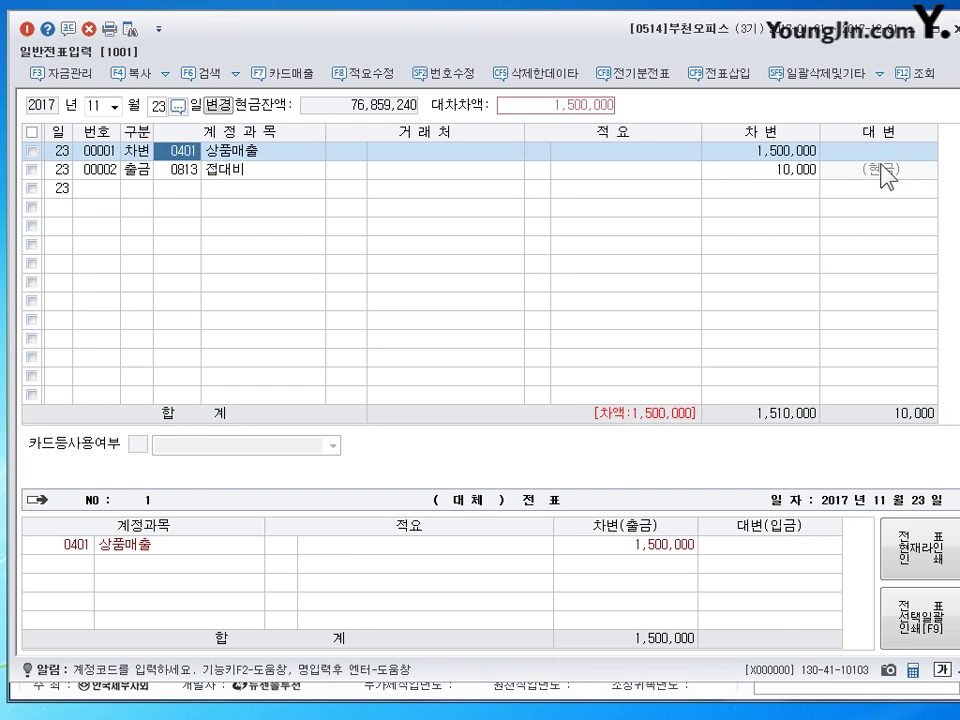
key("shift+Tab")
key("4")
key("Return")
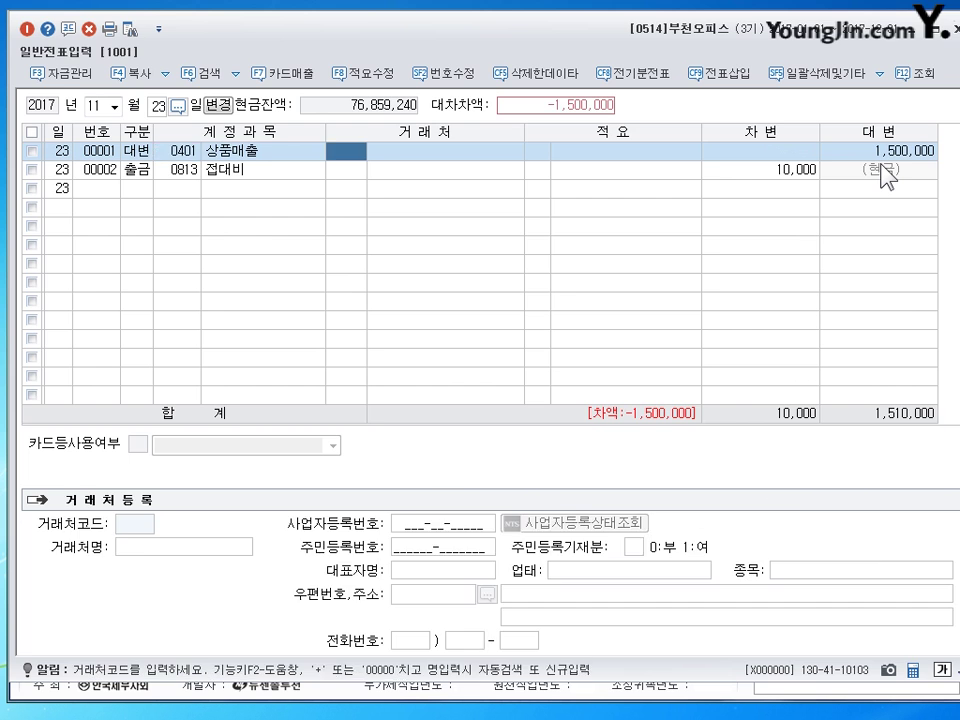
key("Home")
key("Return")
key("Return")
key("Return")
key("Return")
key("Return")
key("Return")
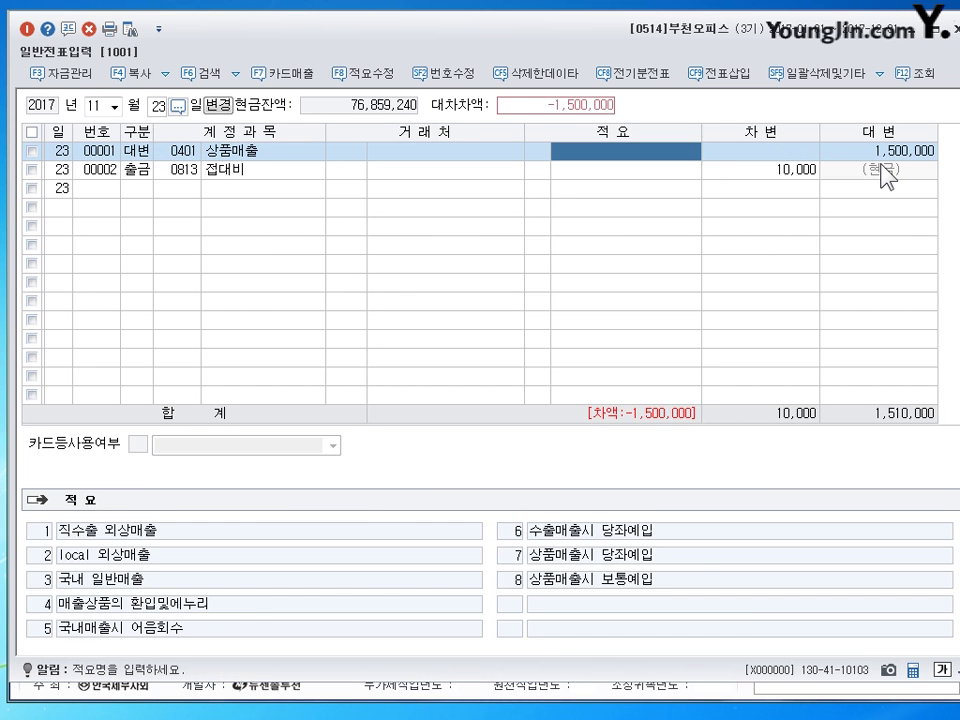
type("1000000")
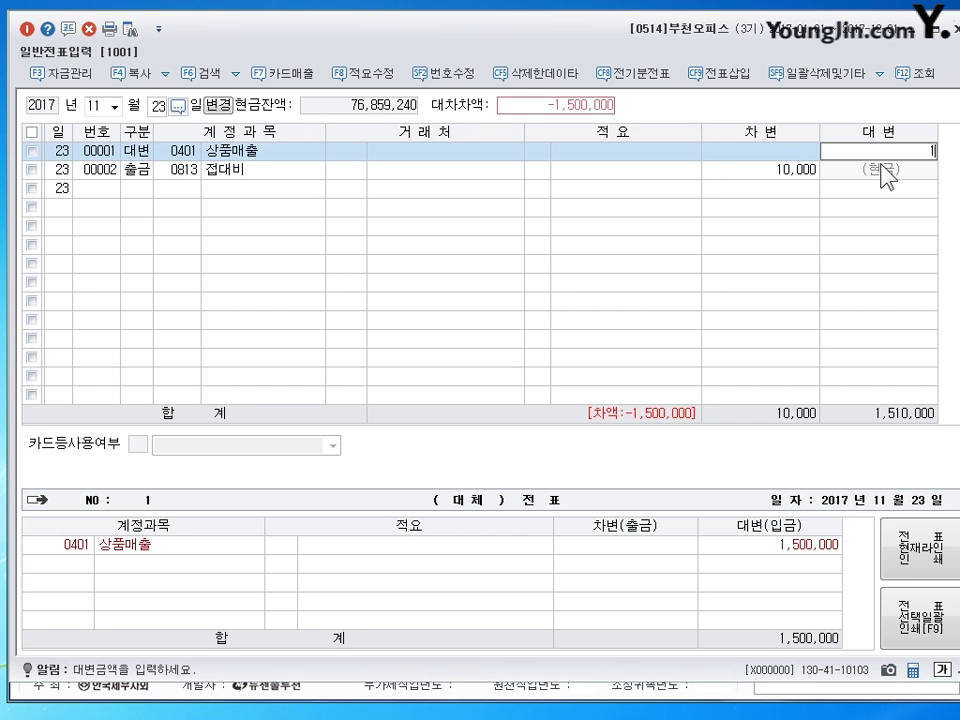
key("Return")
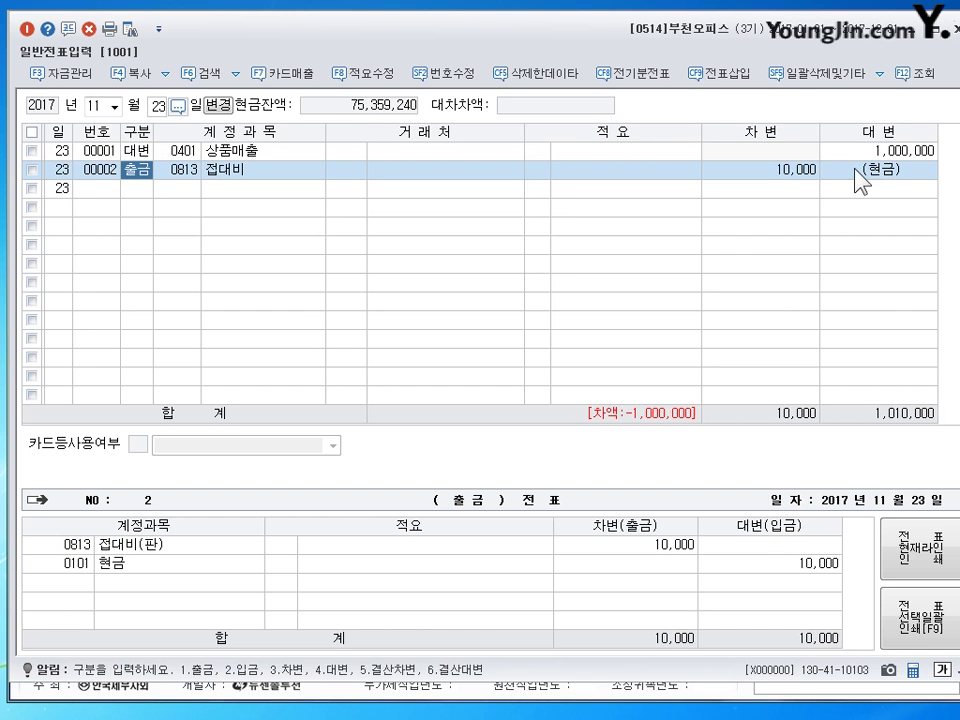
Add a debit line for 0101 현금 of 1,500,000.
left_click(733, 76)
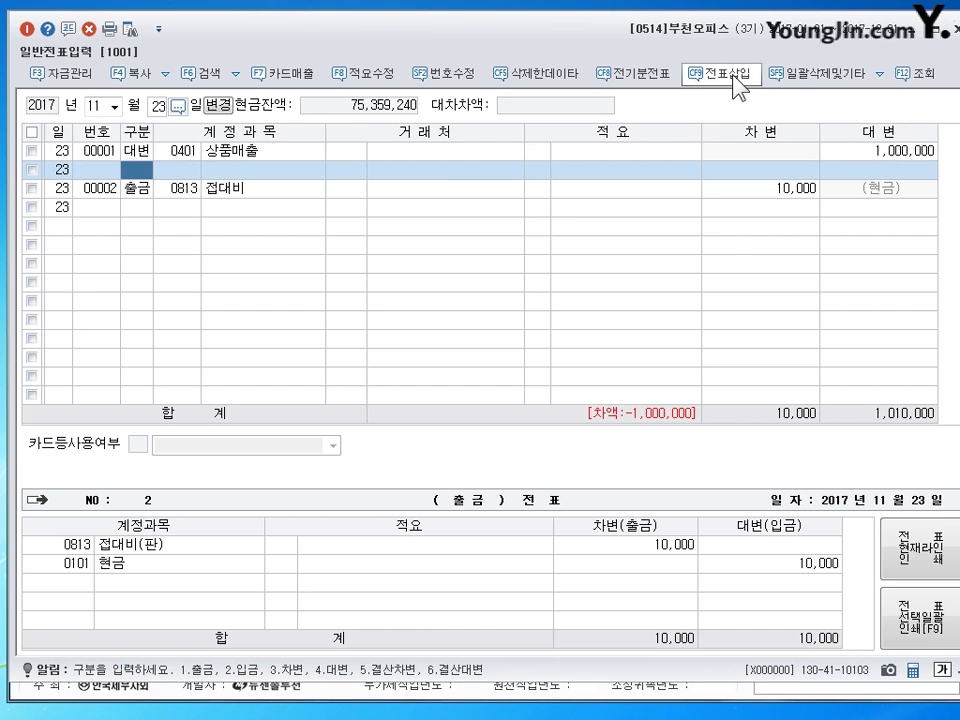
left_click(735, 78)
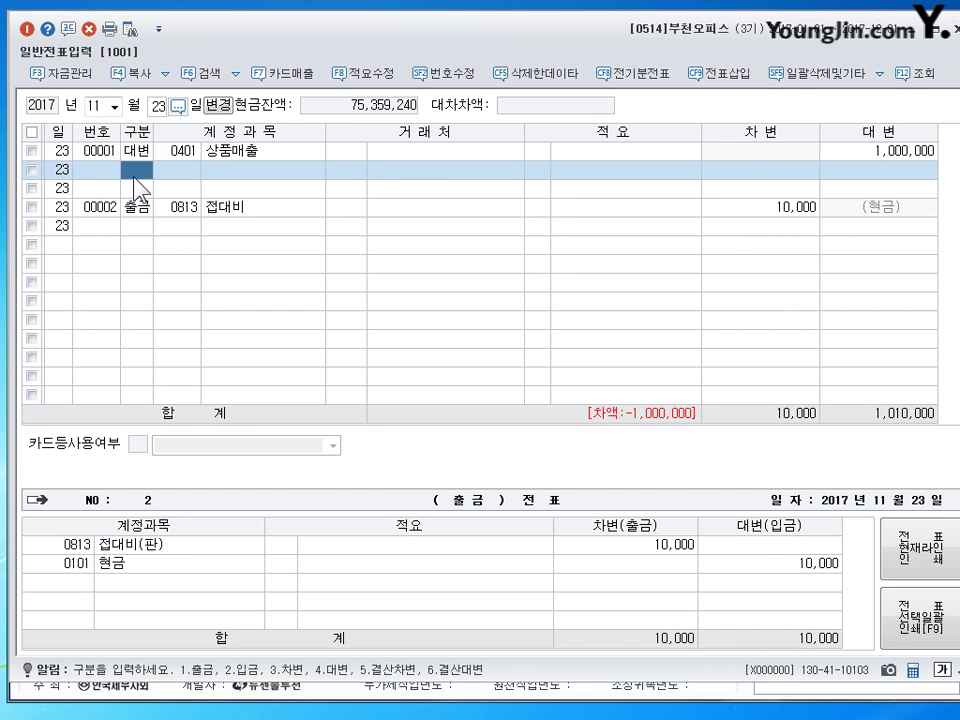
type("3")
key("Return")
type("101")
key("Return")
key("Return")
key("Return")
type("1500000")
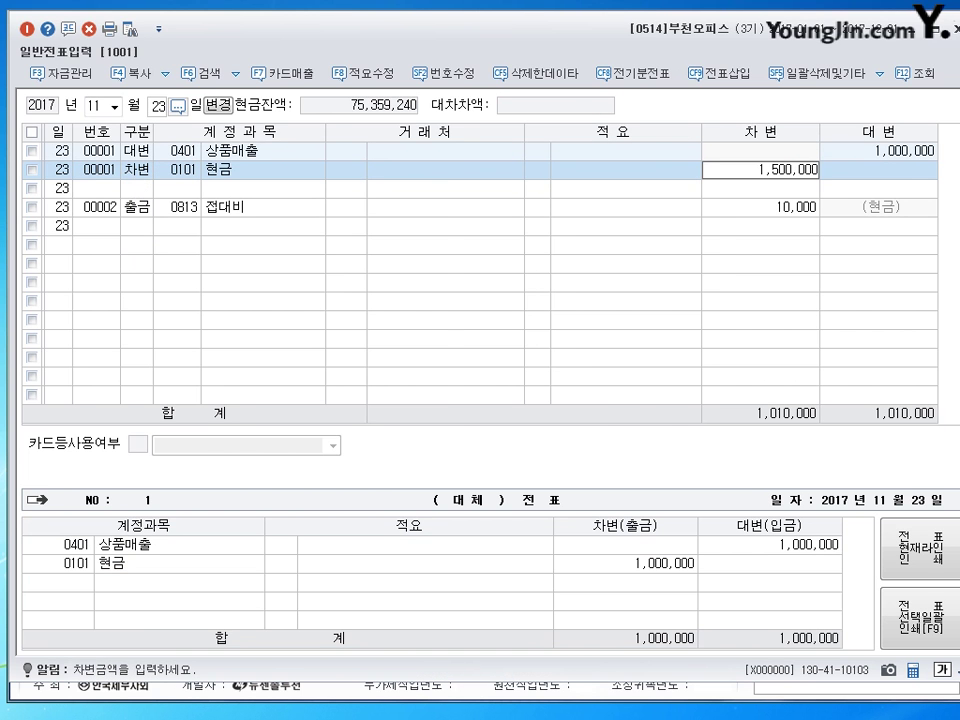
key("Return")
Add a 500,000 credit line for 0108 외상매출금 with partner 고려가방.
type("4")
key("Return")
type("108")
key("Return")
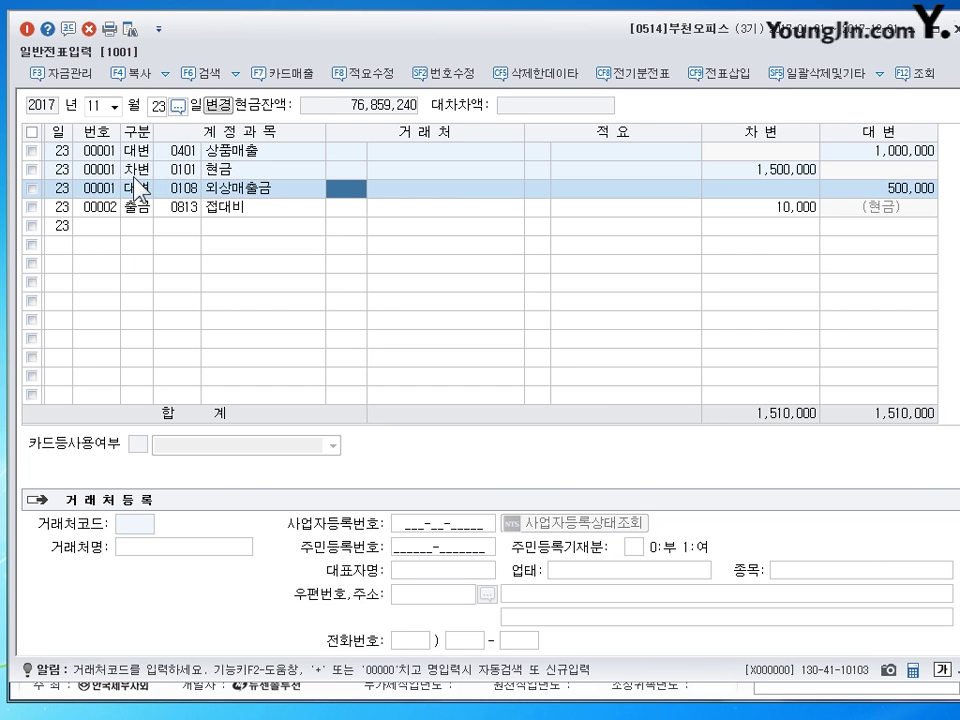
type("고려")
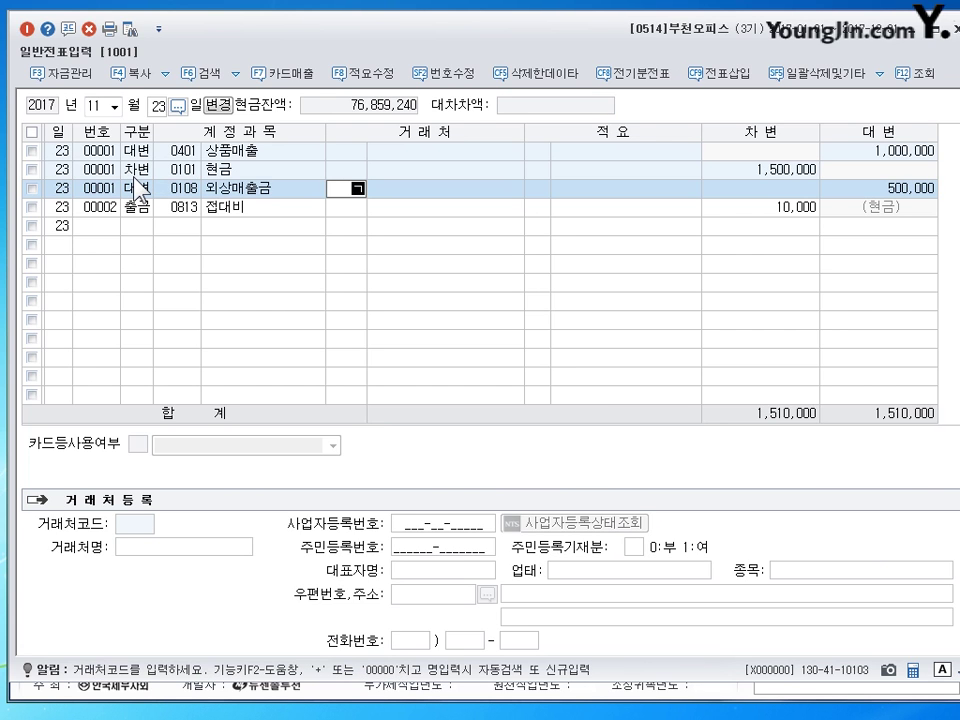
key("Return")
key("Return")
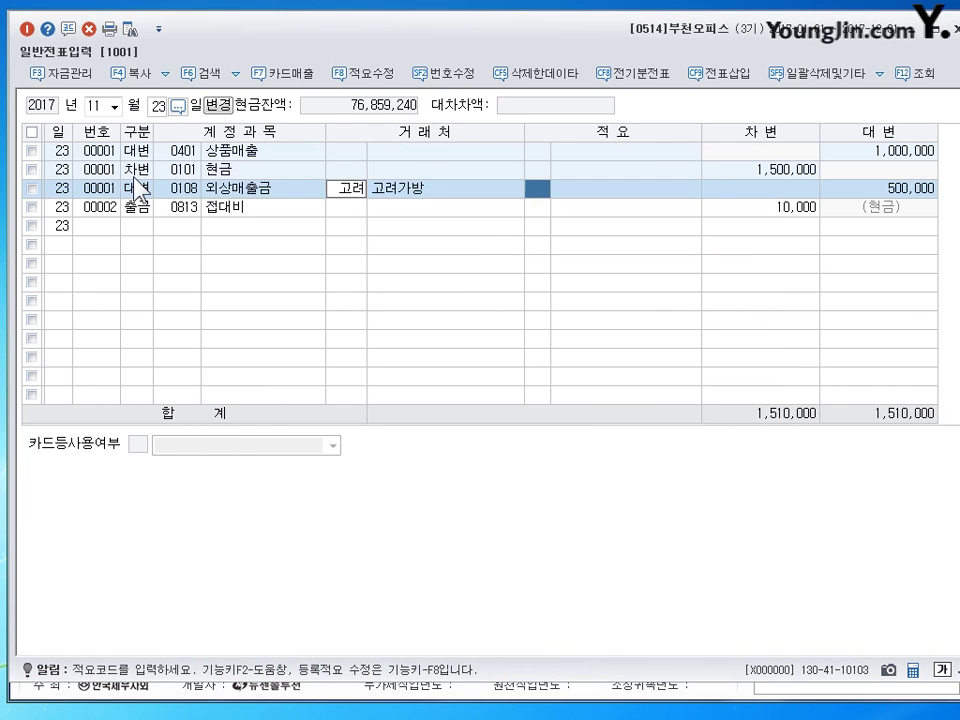
key("Down")
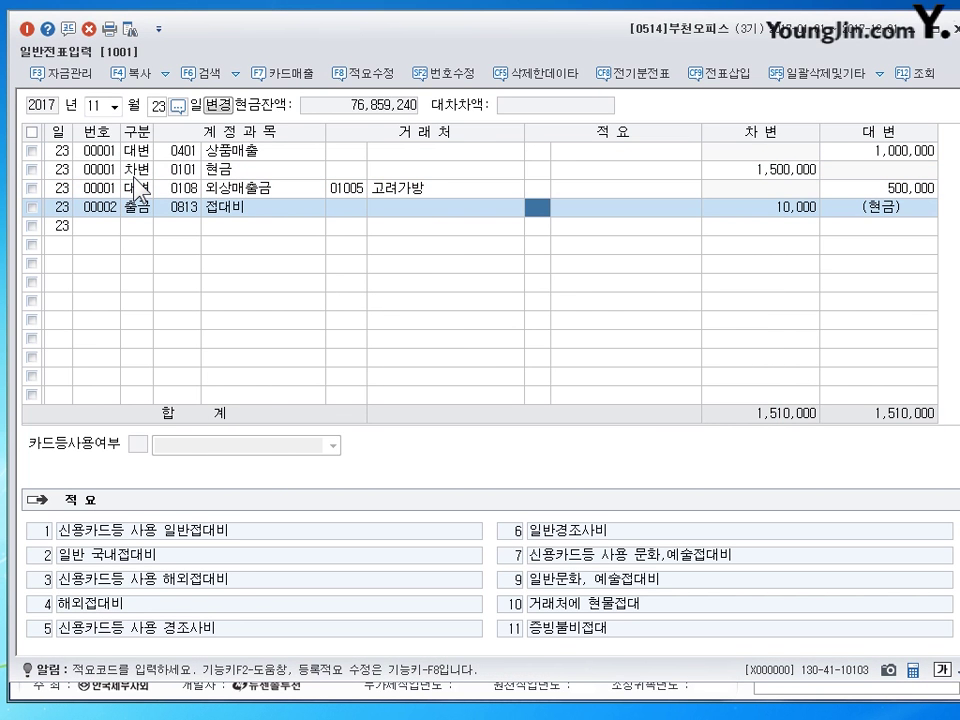